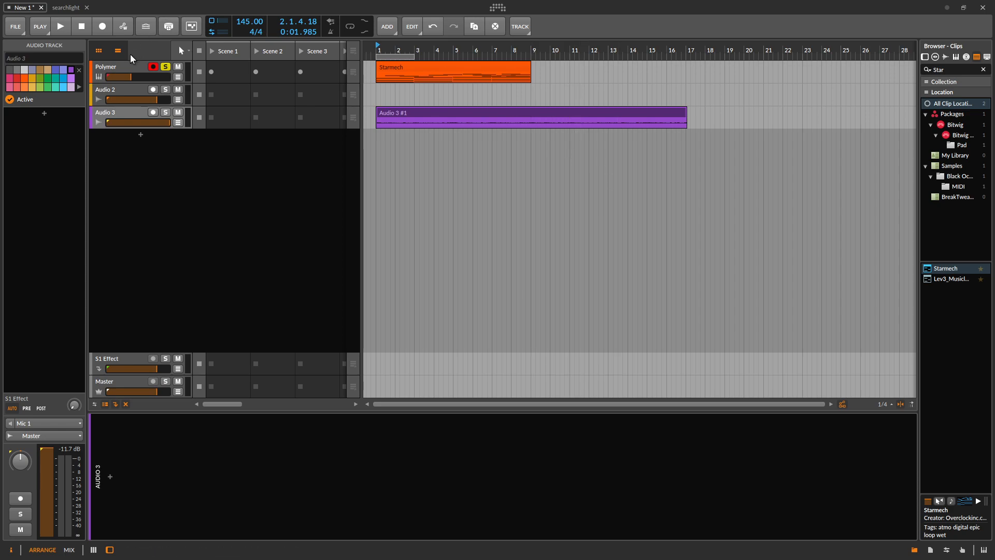
# Step: Review the Polymer and Audio 3 tracks, solo Audio 3, and briefly play its unprocessed clip
pyautogui.click(117, 71)
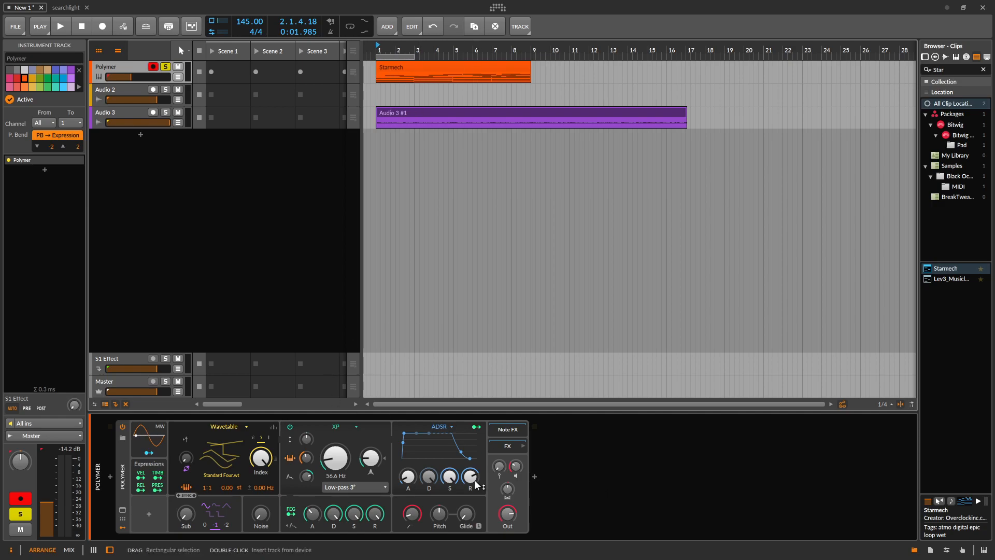
pyautogui.click(120, 112)
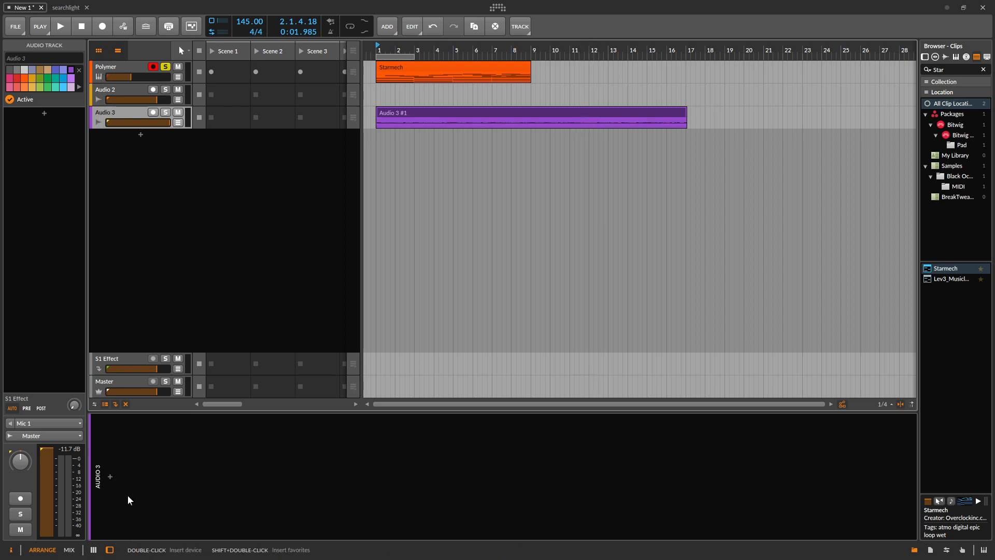
pyautogui.click(166, 112)
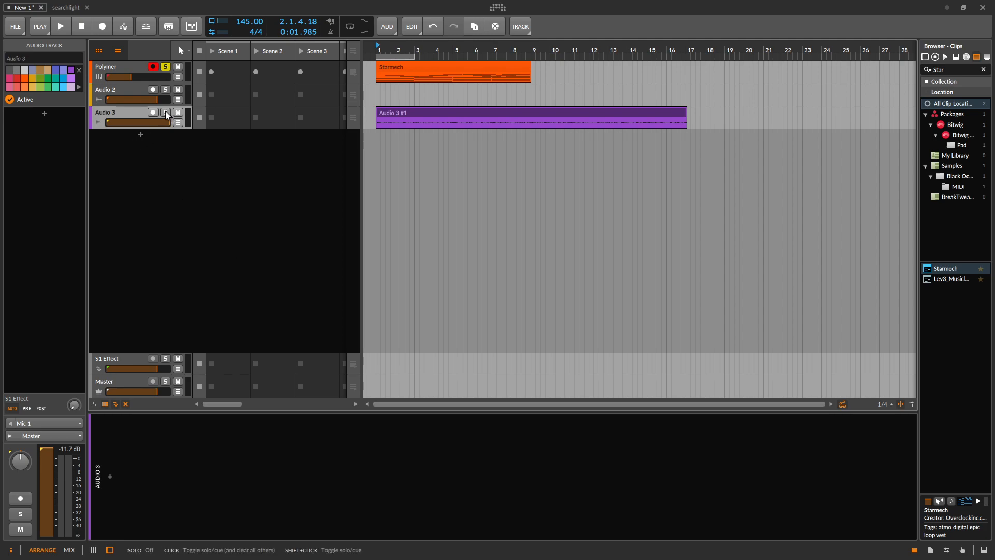
pyautogui.click(442, 119)
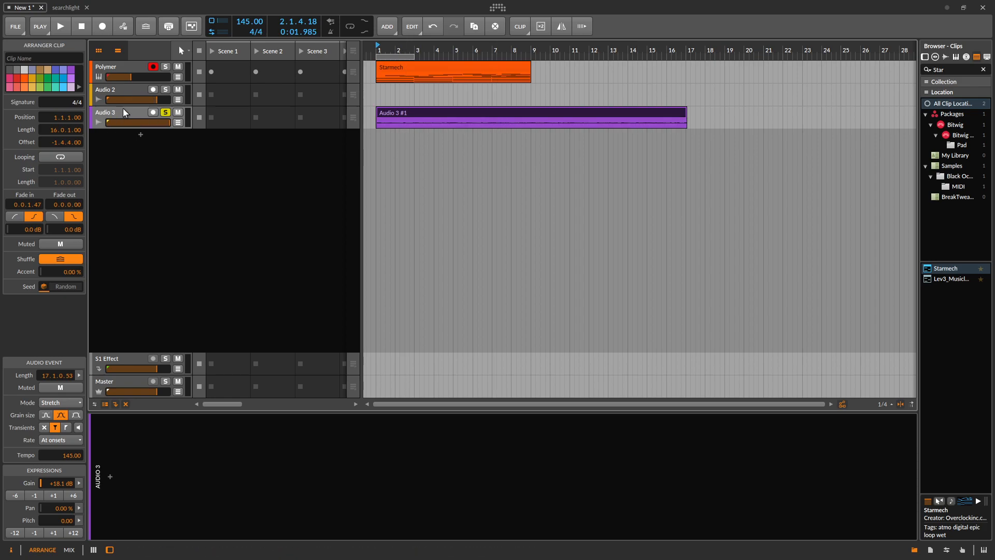
pyautogui.press('space')
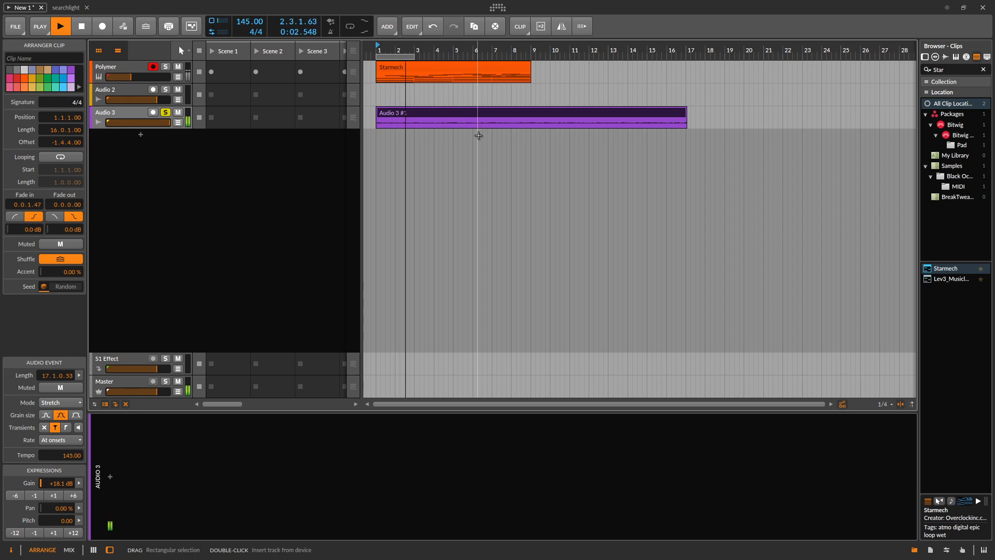
pyautogui.press('space')
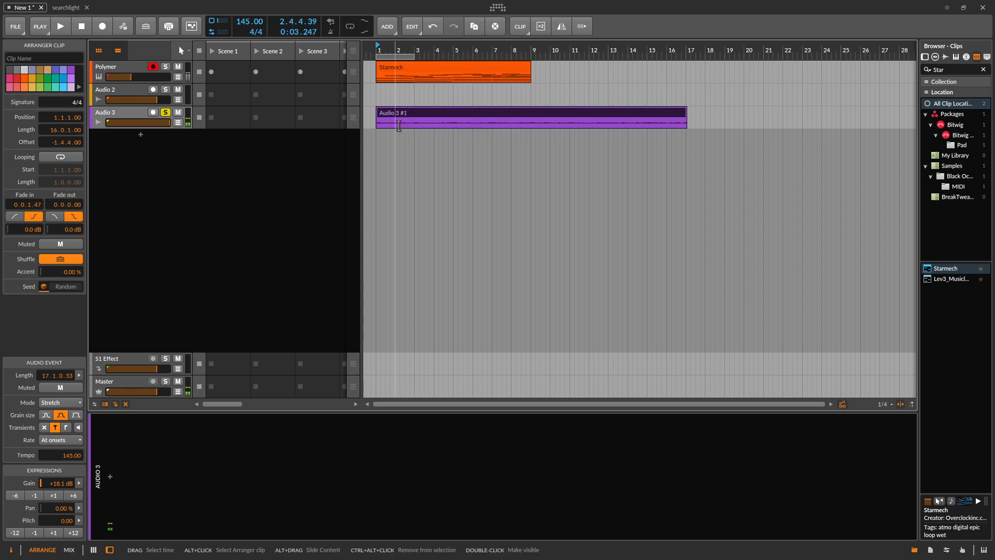
# Step: Search the devices for Chorus and insert Chorus+ on the Audio 3 track while its clip plays
pyautogui.click(119, 116)
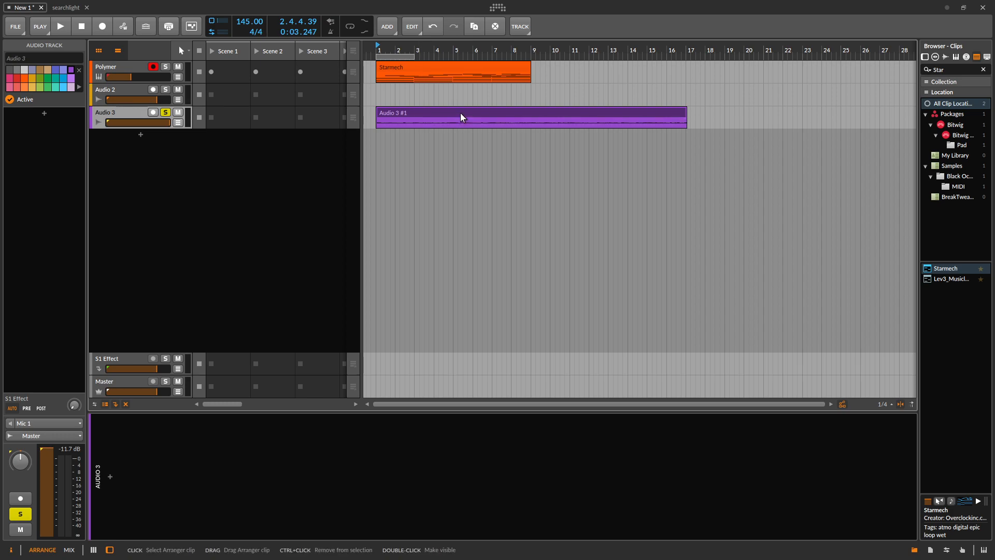
pyautogui.press('space')
pyautogui.click(110, 476)
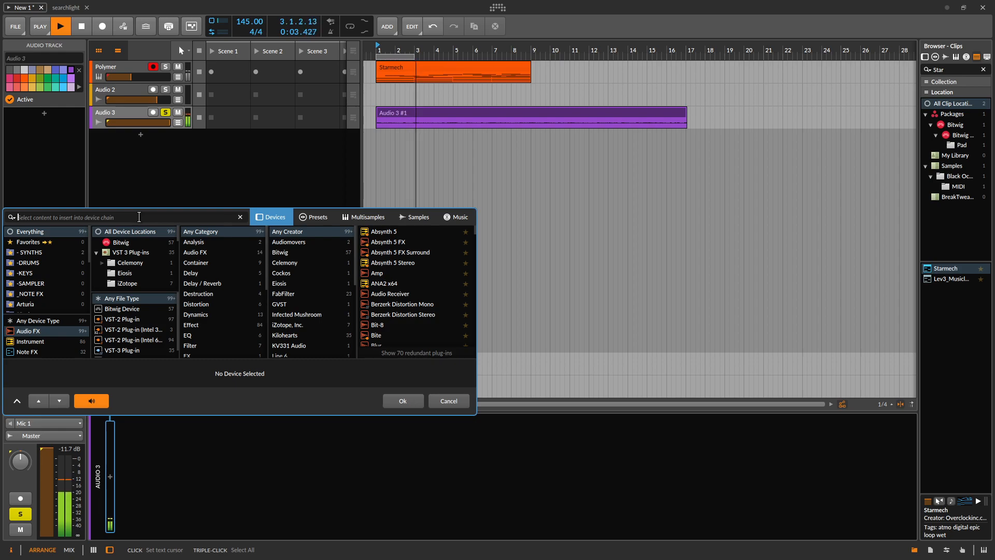
pyautogui.write('Chorus')
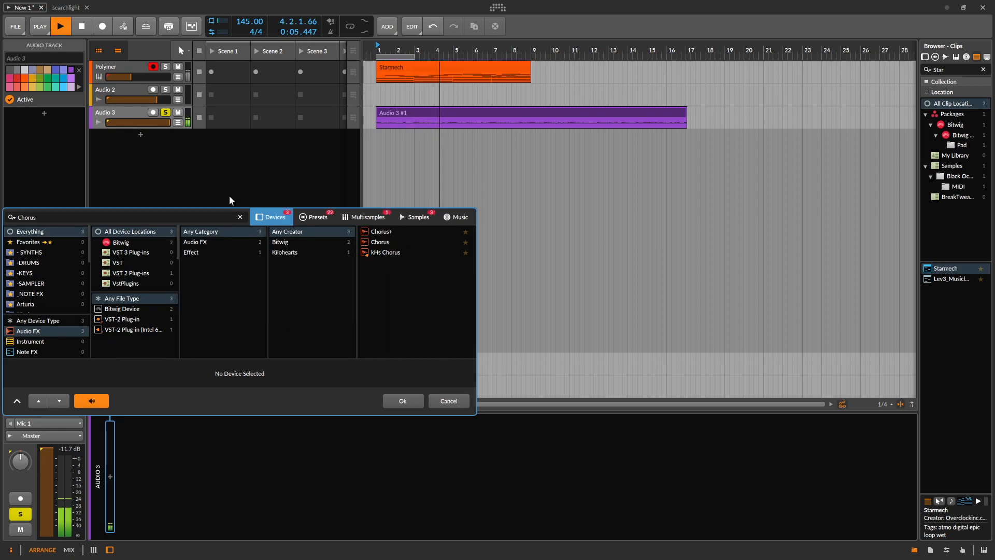
pyautogui.click(382, 233)
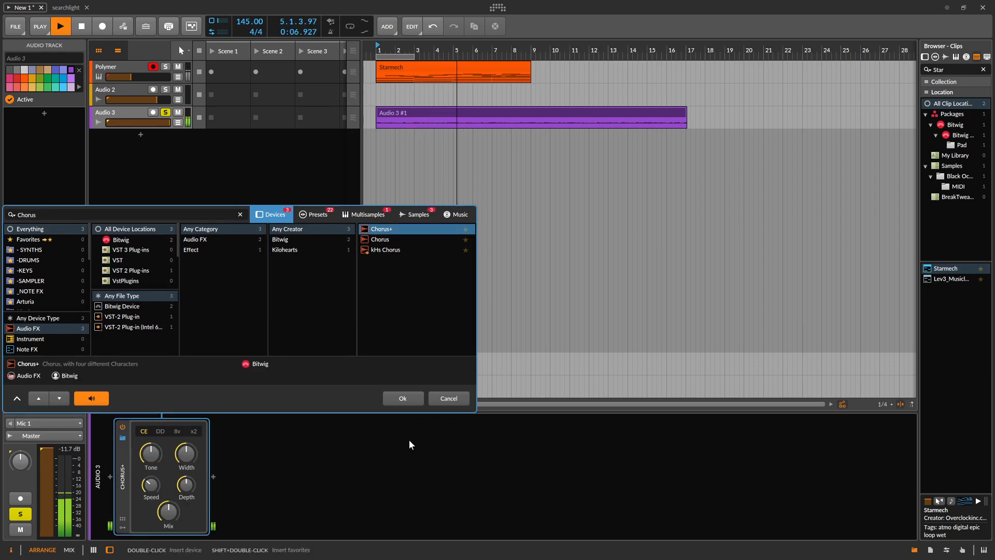
pyautogui.click(403, 400)
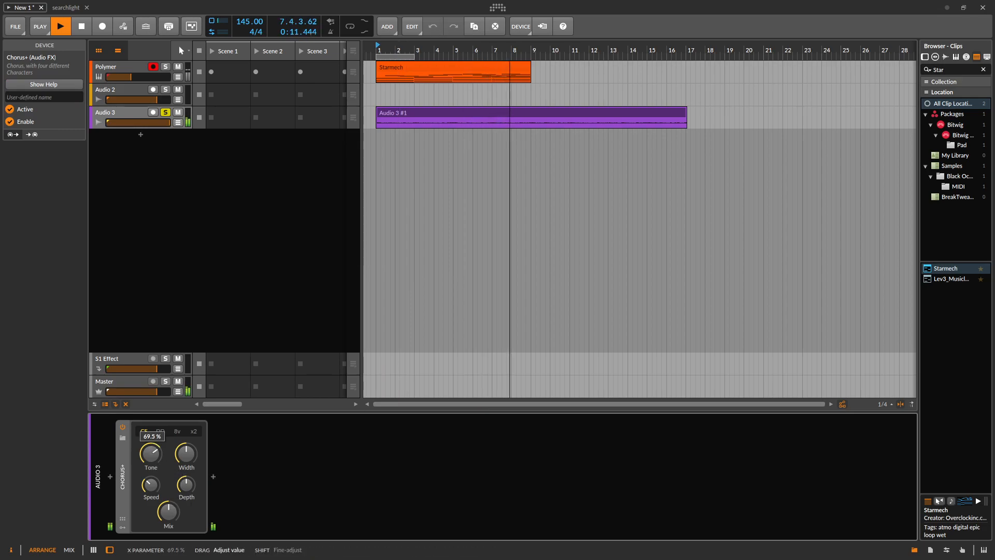
# Step: Play the clip from the start and adjust Chorus+: raise Speed and Mix, lower Depth, and set Width to about 84.5 %
pyautogui.press('space')
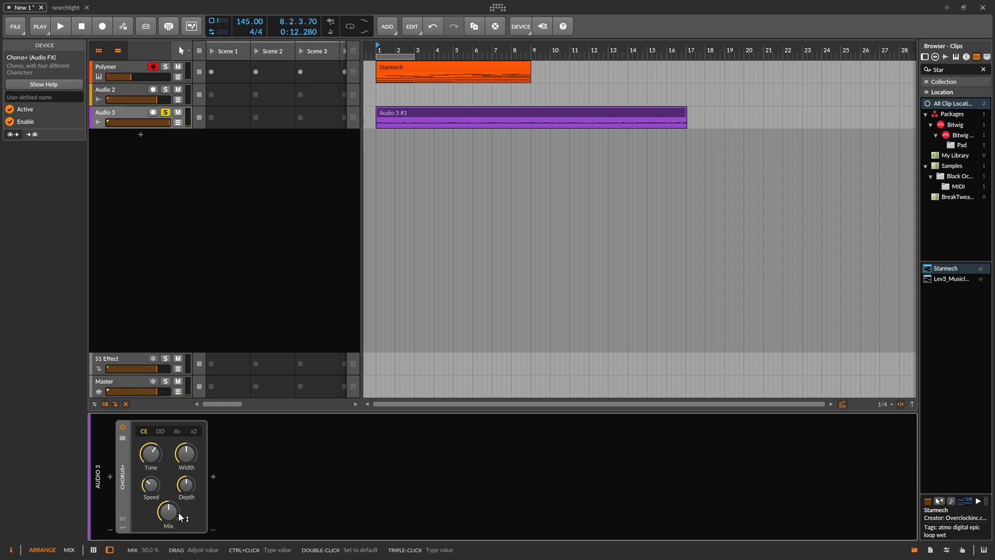
pyautogui.click(81, 26)
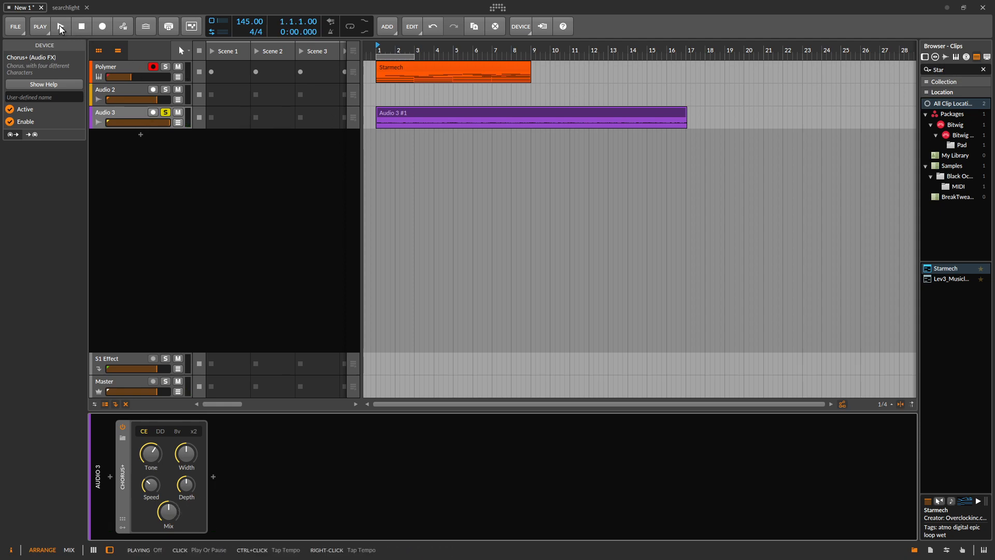
pyautogui.click(61, 28)
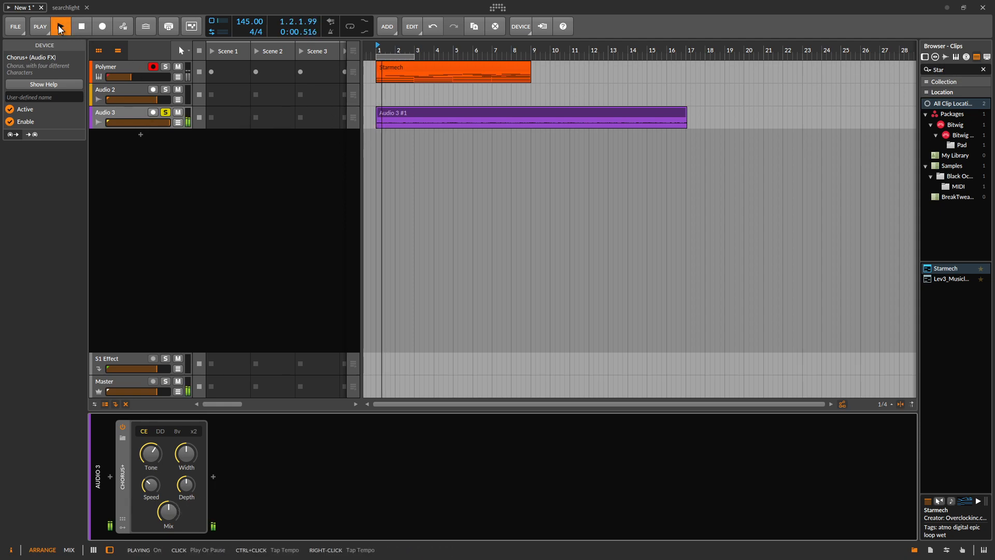
pyautogui.moveTo(157, 491); pyautogui.dragTo(158, 451)
pyautogui.moveTo(188, 489); pyautogui.dragTo(185, 510)
pyautogui.moveTo(186, 454); pyautogui.dragTo(187, 421)
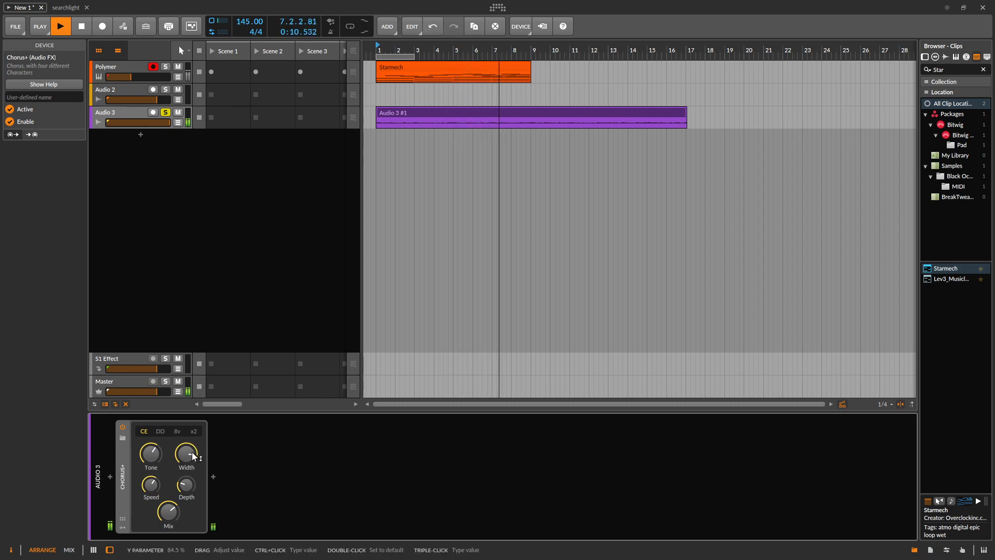
pyautogui.press('space')
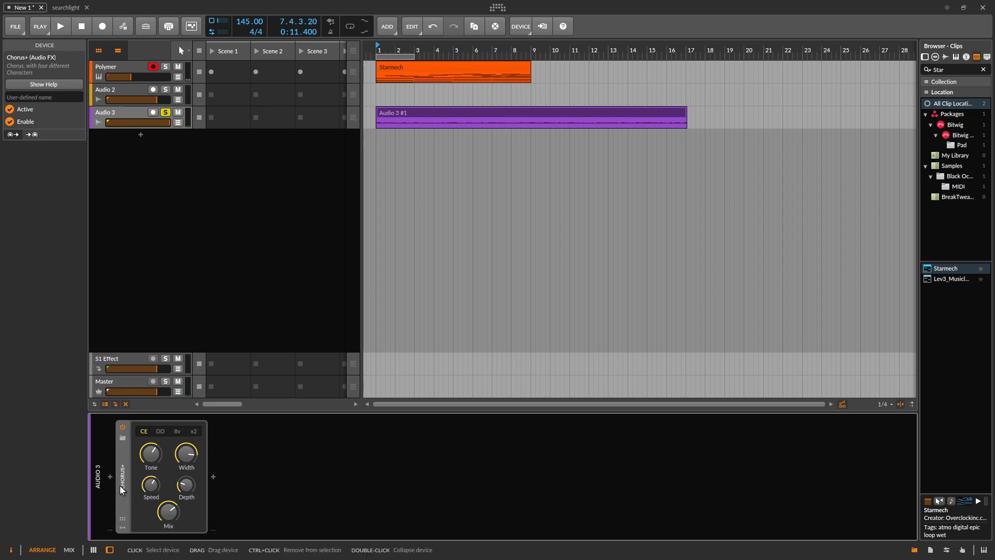
# Step: Show the Chorus+ help and audition the DD character, raising Time, Speed and Depth, lowering Balance, and setting Mix to maximum
pyautogui.press('F1')
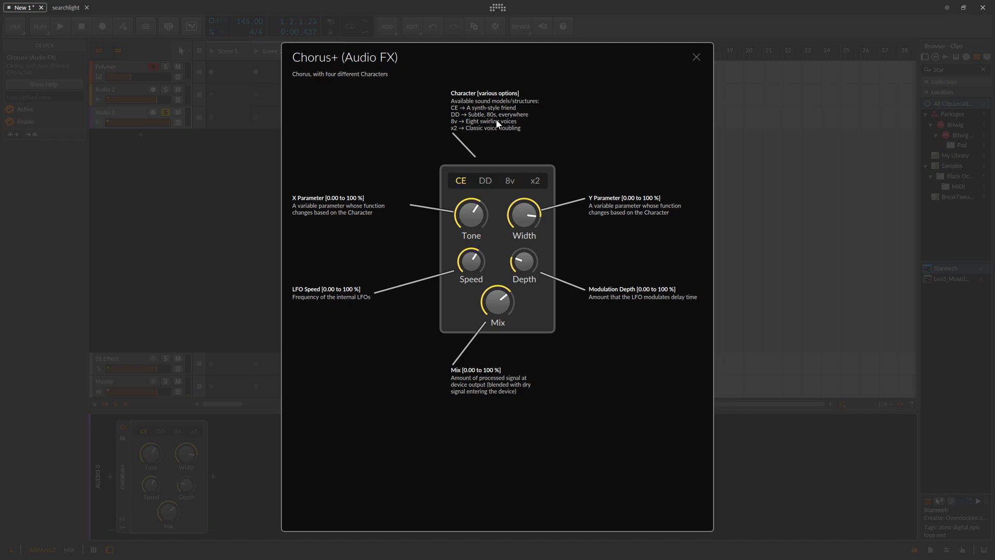
pyautogui.press('space')
pyautogui.click(485, 180)
pyautogui.press('space')
pyautogui.moveTo(472, 210); pyautogui.dragTo(524, 241)
pyautogui.moveTo(492, 305); pyautogui.dragTo(492, 289)
pyautogui.moveTo(473, 222); pyautogui.dragTo(473, 206)
pyautogui.moveTo(475, 255)
pyautogui.mouseDown()
pyautogui.moveTo(474, 239)
pyautogui.moveTo(475, 259)
pyautogui.mouseUp()
pyautogui.moveTo(537, 269); pyautogui.dragTo(537, 259)
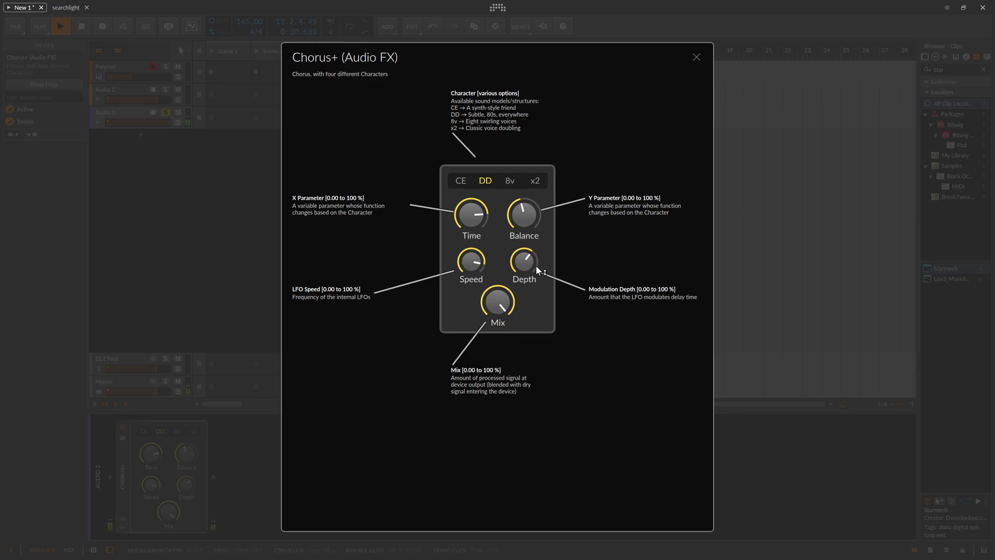
# Step: Audition the 8v character in Chorus+, lowering FB, Speed, Depth and Mix and raising Width
pyautogui.click(509, 181)
pyautogui.moveTo(471, 214); pyautogui.dragTo(471, 223)
pyautogui.moveTo(476, 286); pyautogui.dragTo(475, 284)
pyautogui.press('space')
pyautogui.moveTo(482, 215); pyautogui.dragTo(482, 224)
pyautogui.moveTo(484, 262); pyautogui.dragTo(524, 269)
pyautogui.press('space')
pyautogui.moveTo(498, 302); pyautogui.dragTo(498, 311)
pyautogui.moveTo(524, 214); pyautogui.dragTo(524, 202)
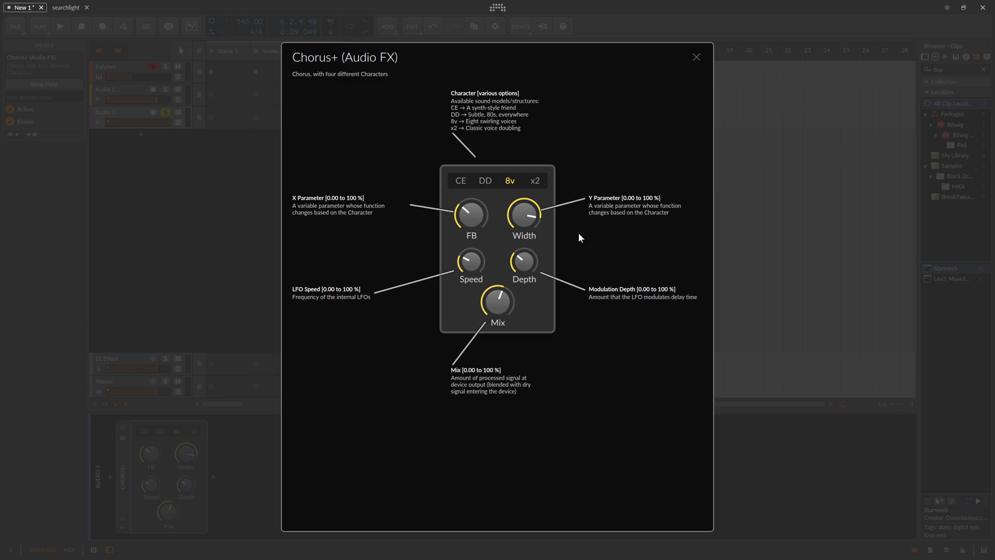
# Step: Audition the x2 character in Chorus+, raising Time and setting Speed, Depth and Mix to maximum
pyautogui.click(538, 182)
pyautogui.press('space')
pyautogui.moveTo(473, 225); pyautogui.dragTo(471, 269)
pyautogui.moveTo(499, 308); pyautogui.dragTo(500, 296)
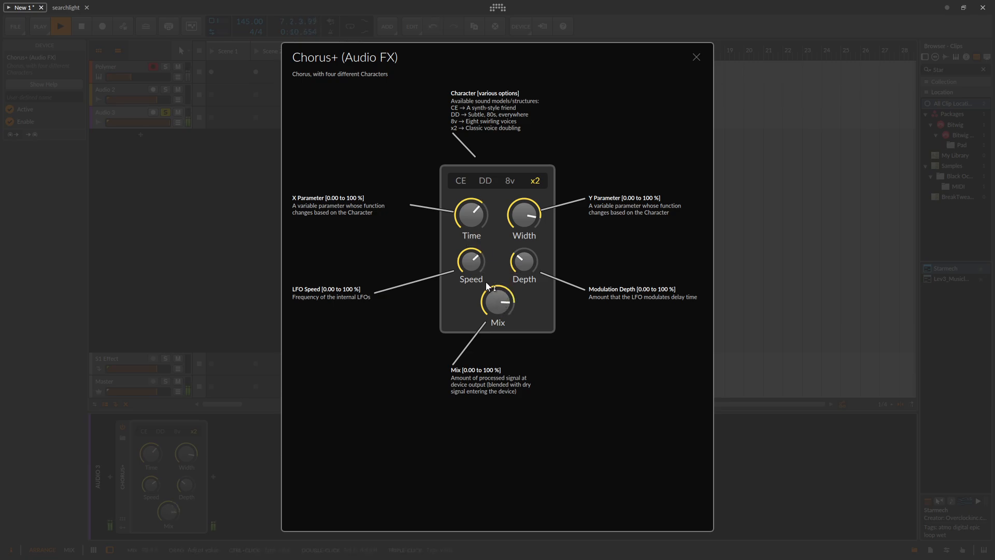
pyautogui.moveTo(472, 262); pyautogui.dragTo(524, 253)
pyautogui.moveTo(498, 301)
pyautogui.mouseDown()
pyautogui.moveTo(481, 246)
pyautogui.moveTo(471, 290)
pyautogui.moveTo(498, 317)
pyautogui.mouseUp()
pyautogui.moveTo(524, 277); pyautogui.dragTo(523, 293)
pyautogui.moveTo(477, 290); pyautogui.dragTo(523, 265)
pyautogui.press('space')
pyautogui.moveTo(468, 227); pyautogui.dragTo(469, 210)
# Step: Play the clip with the DD character while adjusting Time, return Chorus+ to the CE character, and close the help
pyautogui.click(510, 180)
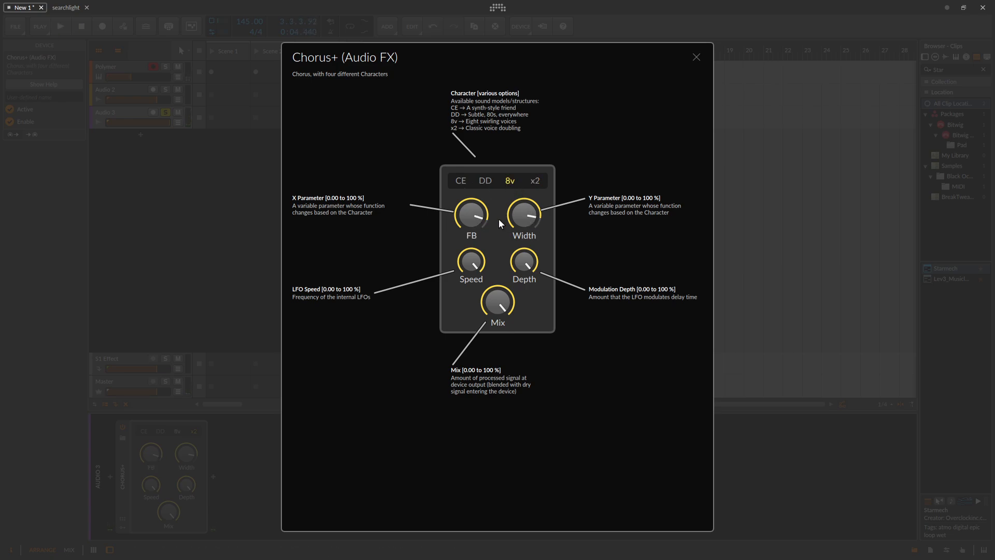
pyautogui.click(486, 181)
pyautogui.press('space')
pyautogui.moveTo(463, 219); pyautogui.dragTo(465, 229)
pyautogui.press('space')
pyautogui.click(461, 181)
pyautogui.click(696, 57)
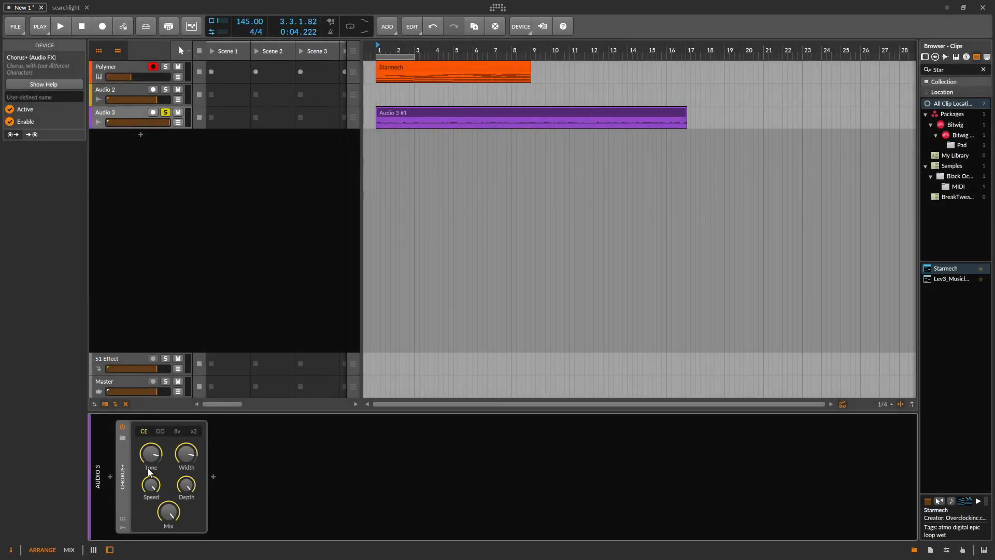
# Step: Bypass Chorus+, search the device browser for "ch", and add the older Chorus device after it on Audio 3
pyautogui.click(120, 431)
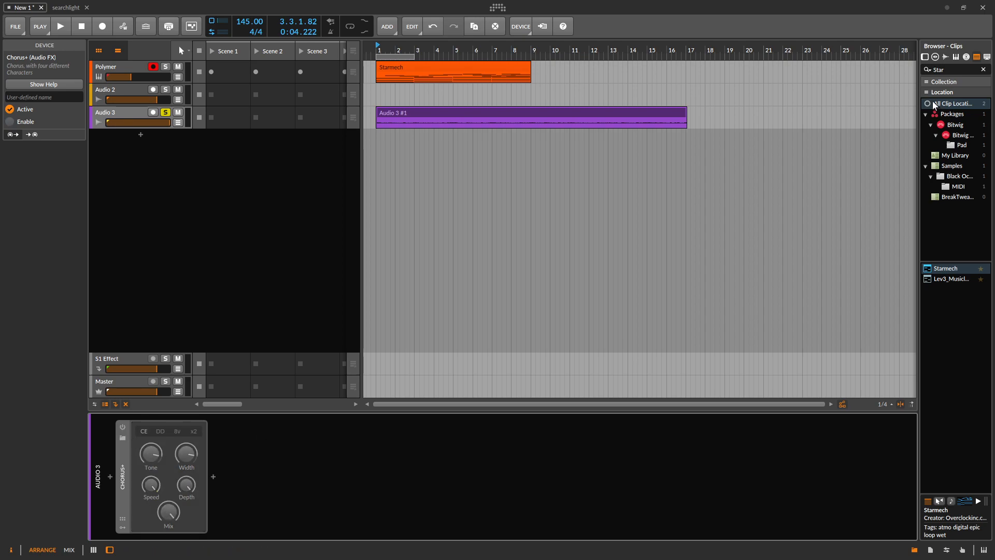
pyautogui.press('BackSpace')
pyautogui.press('BackSpace')
pyautogui.press('BackSpace')
pyautogui.press('BackSpace')
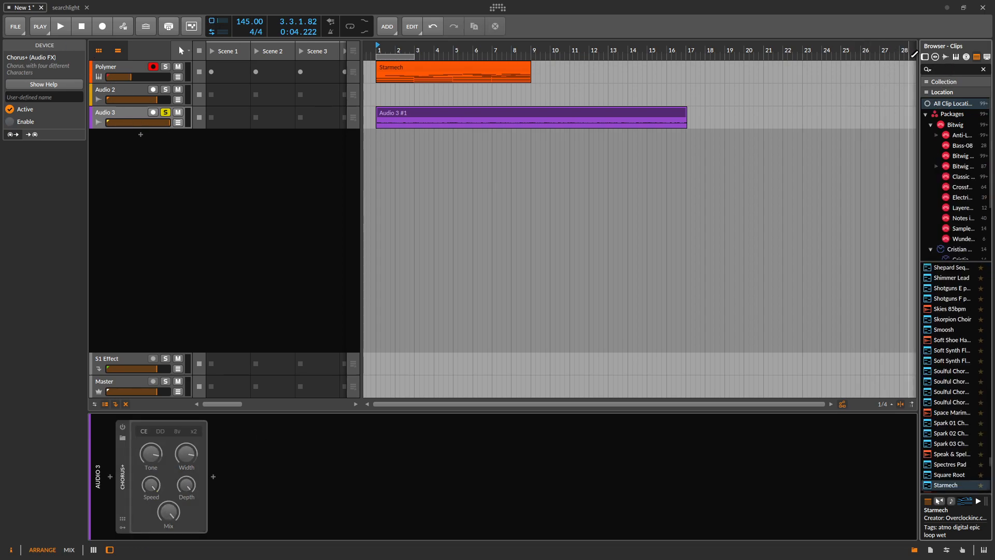
pyautogui.click(926, 58)
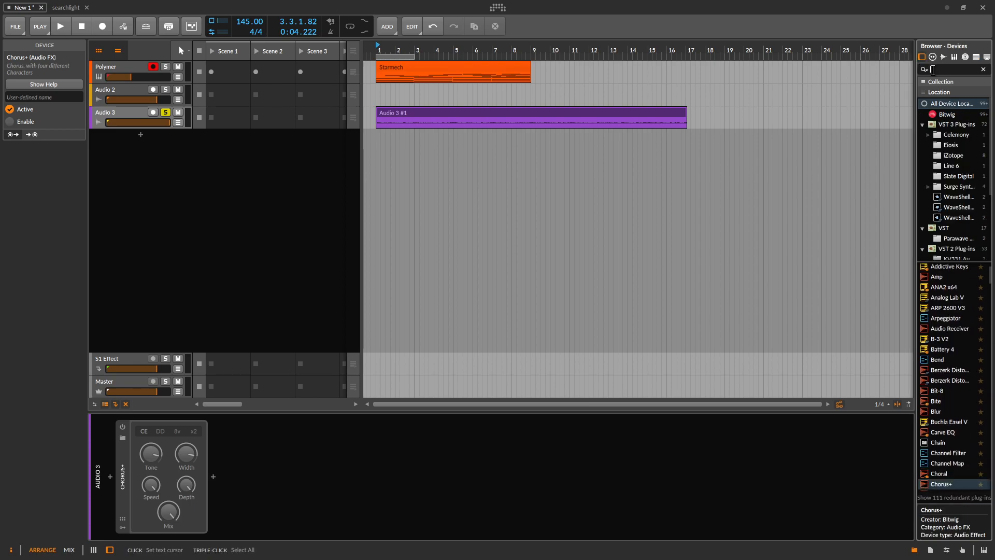
pyautogui.write('ch')
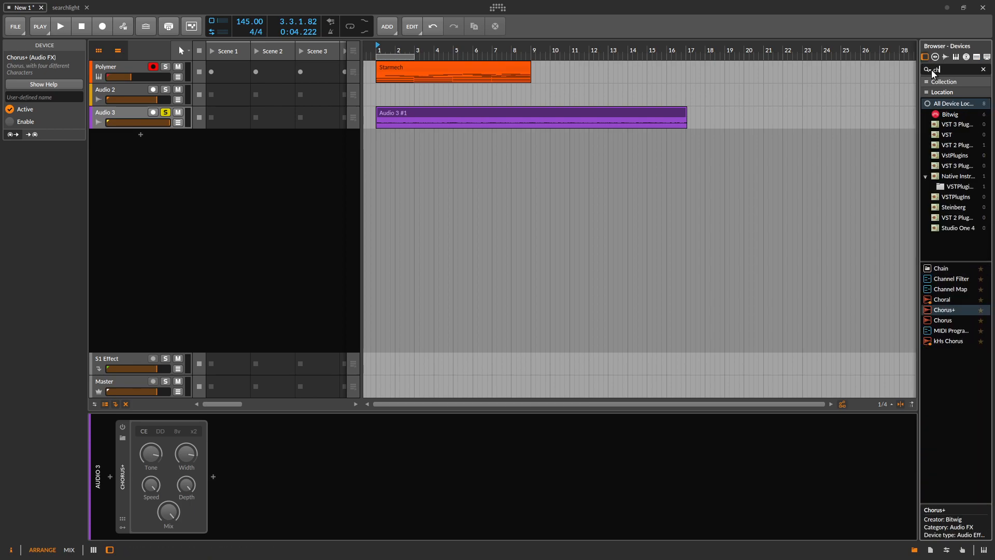
pyautogui.moveTo(941, 321); pyautogui.dragTo(468, 494)
# Step: Play the clip and set Chorus to a mix of about 85.3 %, a 15.6 ms delay and a 0.42 Hz LFO rate
pyautogui.press('space')
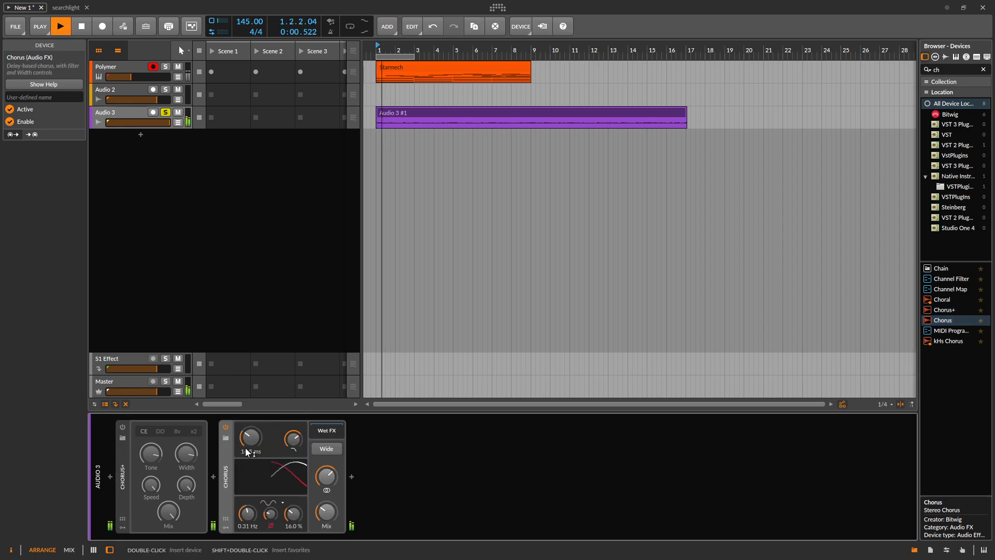
pyautogui.moveTo(327, 511); pyautogui.dragTo(327, 505)
pyautogui.moveTo(251, 437); pyautogui.dragTo(251, 433)
pyautogui.moveTo(247, 513)
pyautogui.mouseDown()
pyautogui.moveTo(248, 499)
pyautogui.moveTo(247, 507)
pyautogui.mouseUp()
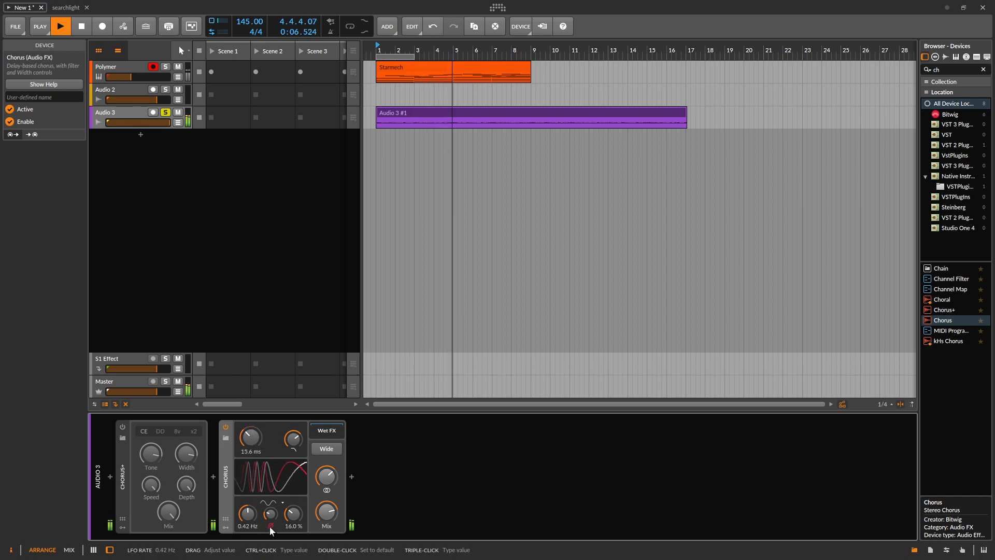
pyautogui.press('space')
# Step: Enable Wide on the Chorus device and raise its stereo width to about 117 % during playback
pyautogui.click(334, 450)
pyautogui.press('space')
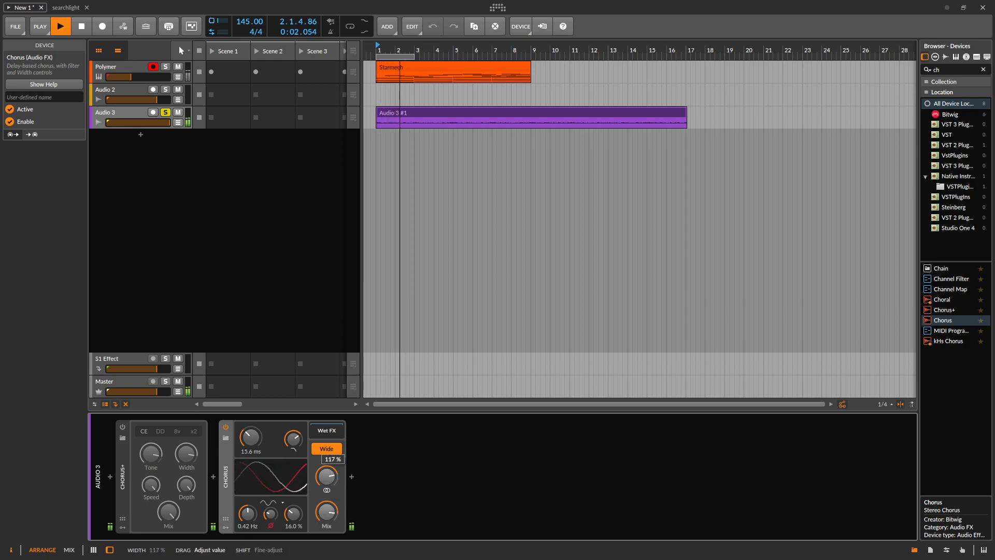
pyautogui.press('space')
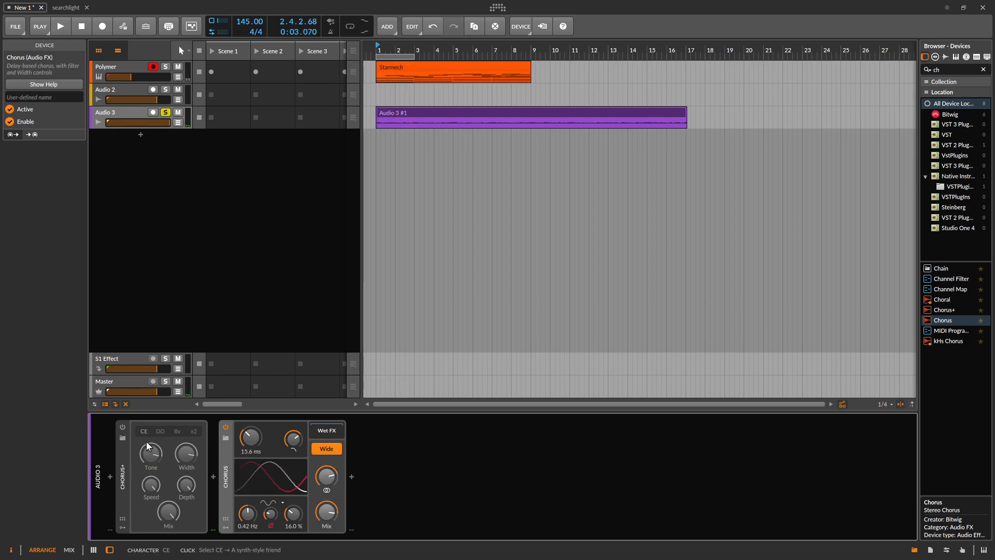
# Step: Lower Tone, Speed and Depth on Chorus+, set its Mix to about 78.3 %, and play the clip through Chorus
pyautogui.moveTo(156, 458); pyautogui.dragTo(156, 510)
pyautogui.moveTo(153, 486); pyautogui.dragTo(168, 513)
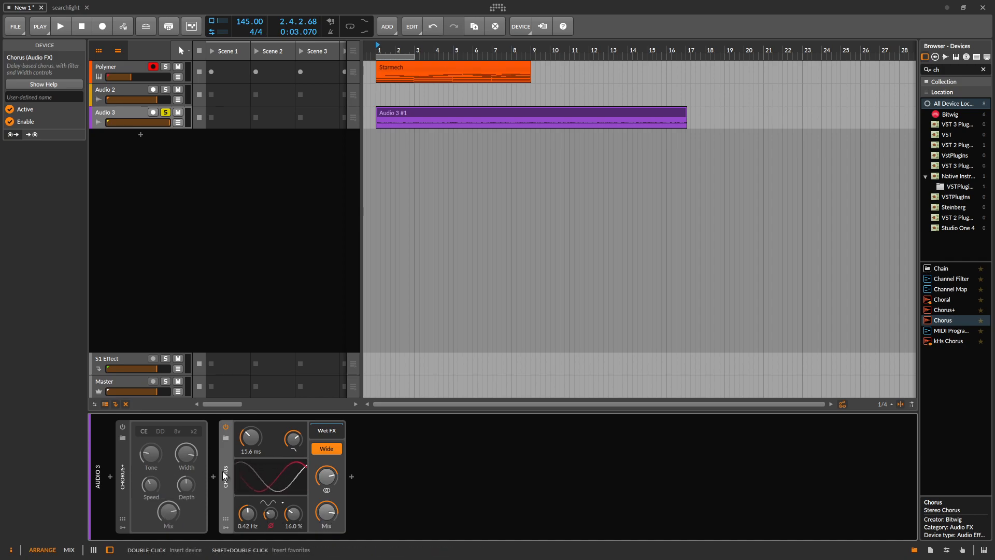
pyautogui.press('space')
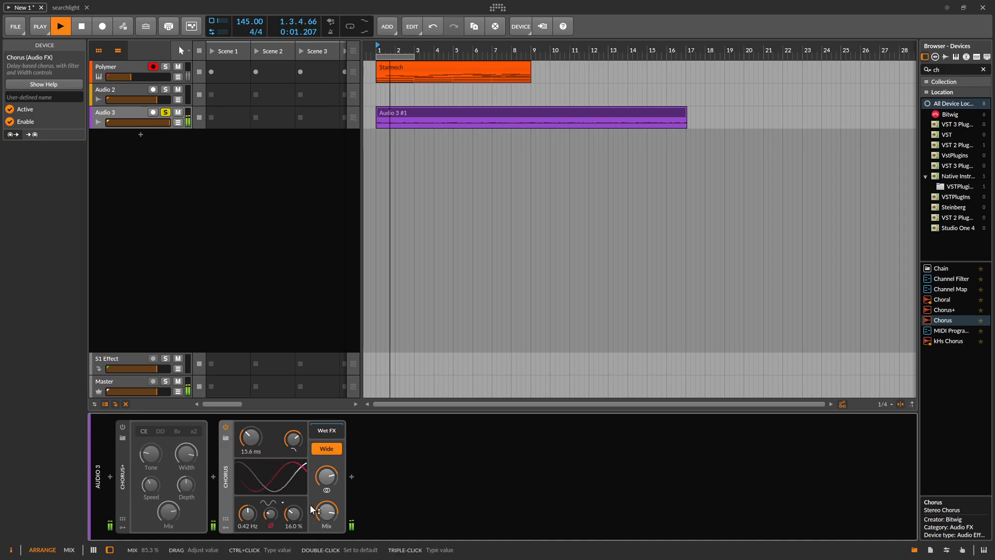
pyautogui.press('space')
# Step: Bypass Chorus, re-enable Chorus+, play the clip for comparison, and select the Chorus+ device
pyautogui.click(227, 429)
pyautogui.click(122, 427)
pyautogui.press('space')
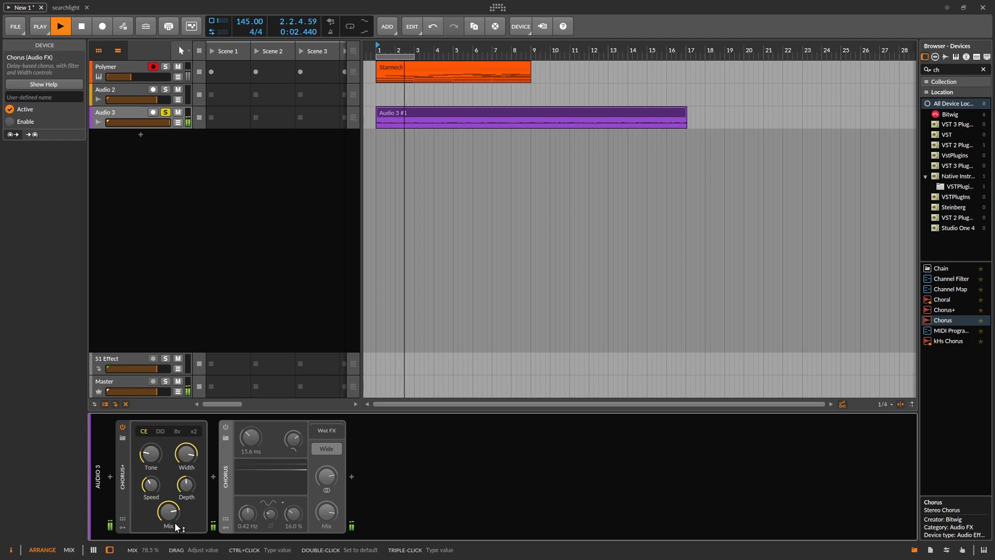
pyautogui.press('space')
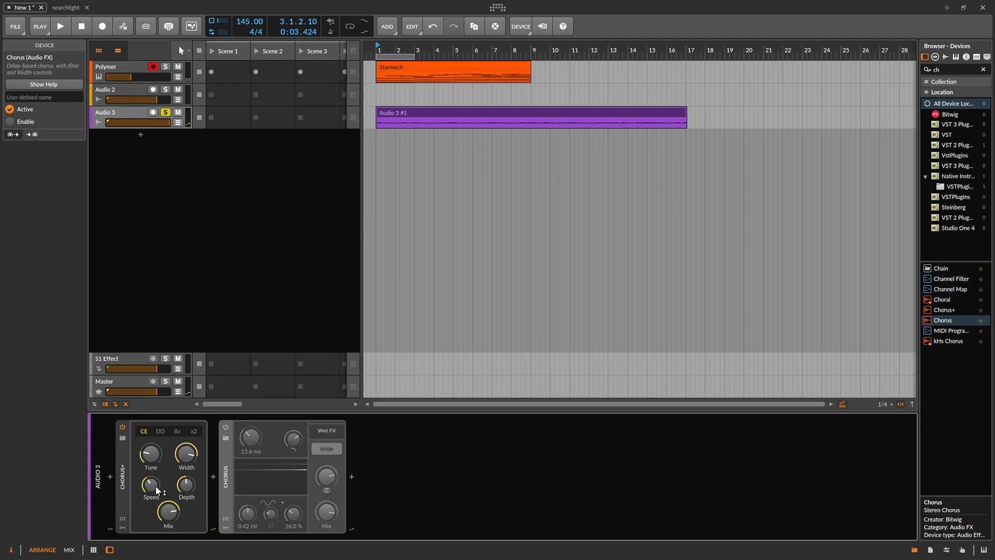
pyautogui.click(126, 485)
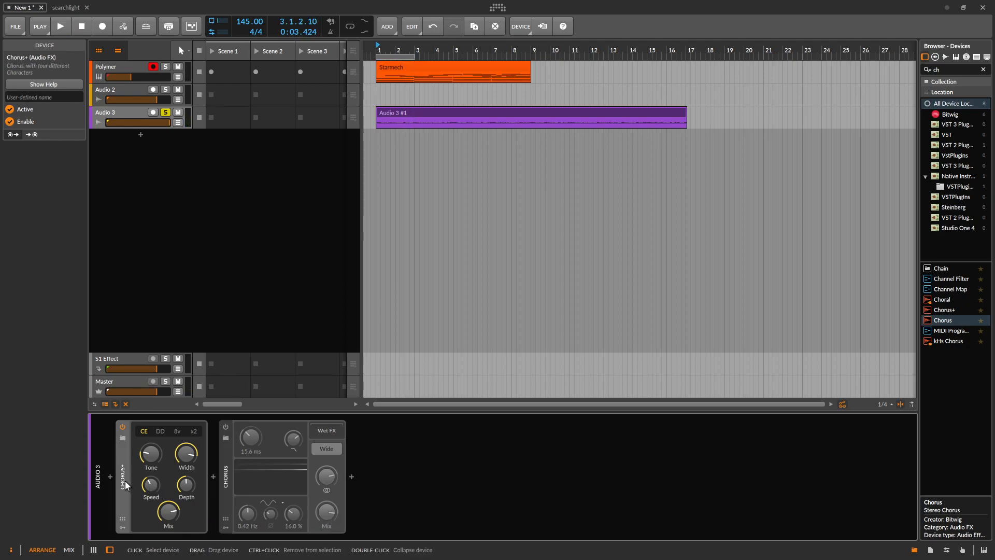
# Step: Delete both chorus devices from the Audio 3 track, search the devices for "Phas" and add Phaser+ in their place
pyautogui.press('Delete')
pyautogui.press('Delete')
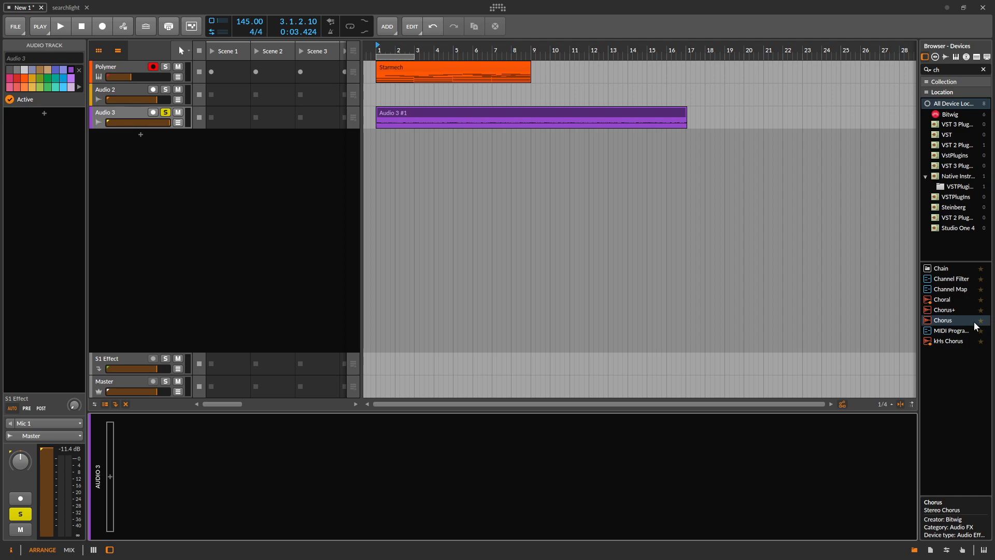
pyautogui.moveTo(960, 70); pyautogui.dragTo(891, 70)
pyautogui.press('BackSpace')
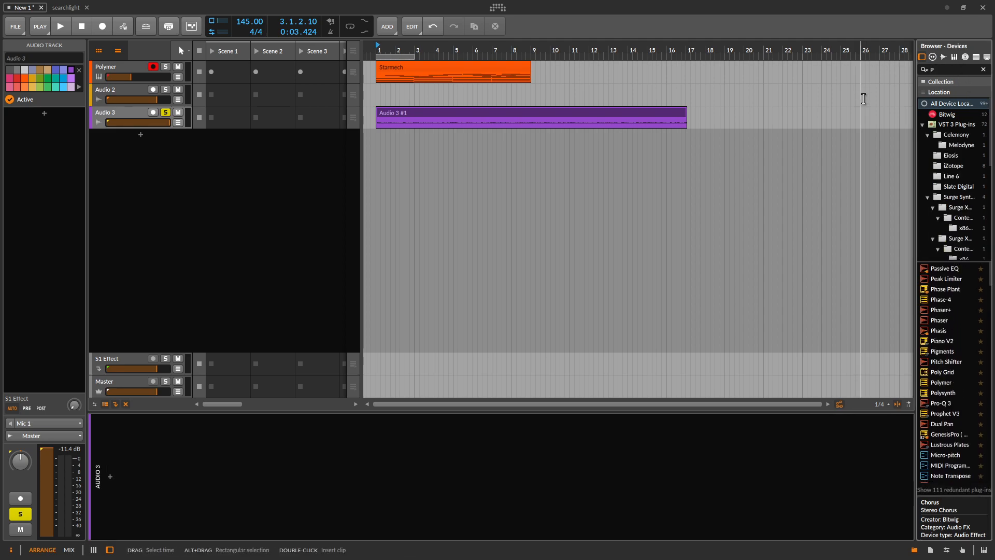
pyautogui.write('Phas')
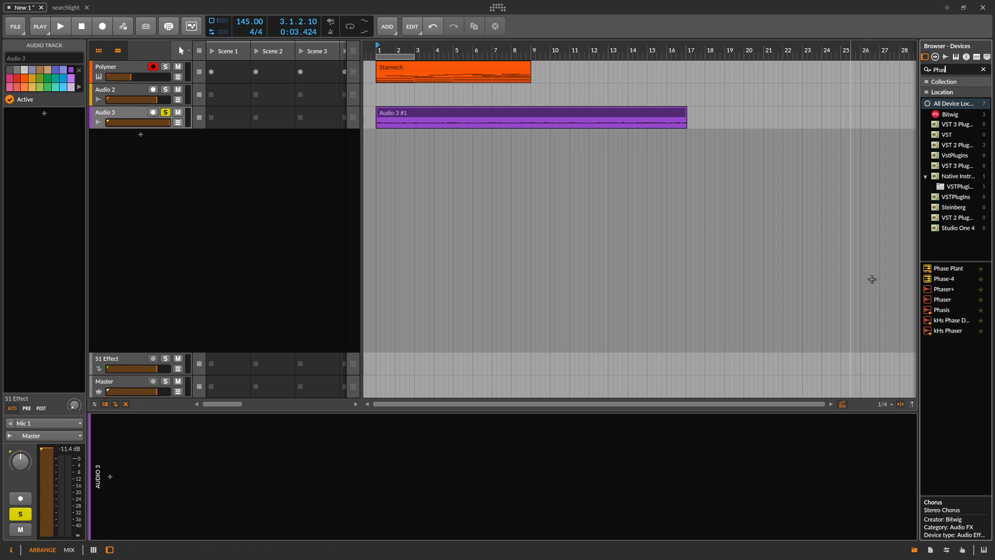
pyautogui.moveTo(948, 290)
pyautogui.mouseDown()
pyautogui.moveTo(310, 505)
pyautogui.moveTo(221, 511)
pyautogui.mouseUp()
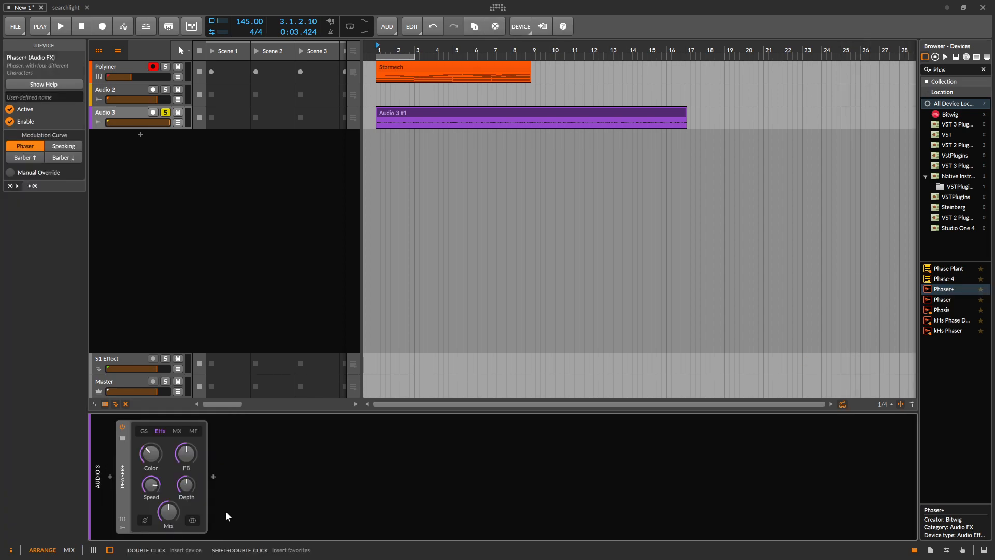
# Step: Play the clip through Phaser+ in its EHx character, raise Color, Depth and Mix, and enable stereo-ized modulation
pyautogui.press('space')
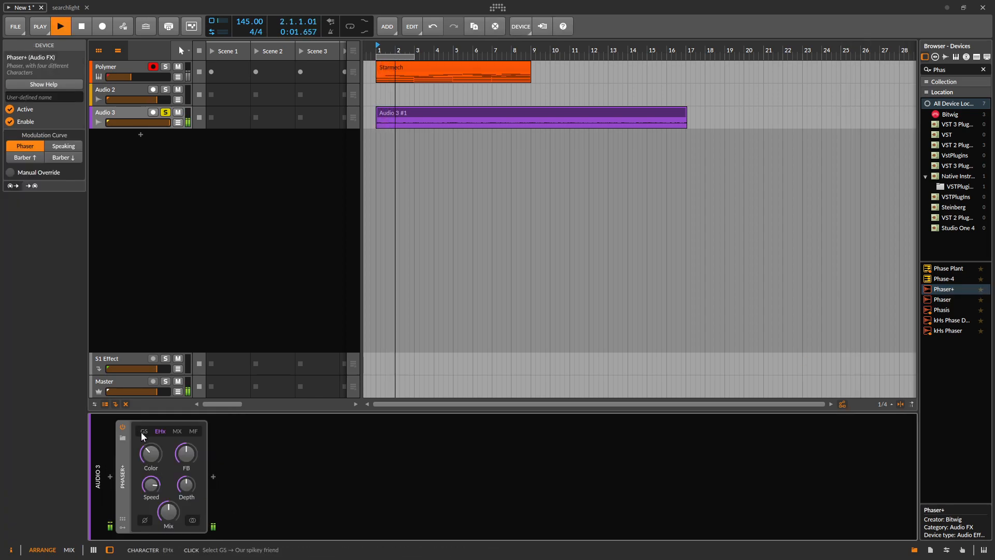
pyautogui.moveTo(155, 466); pyautogui.dragTo(156, 451)
pyautogui.press('space')
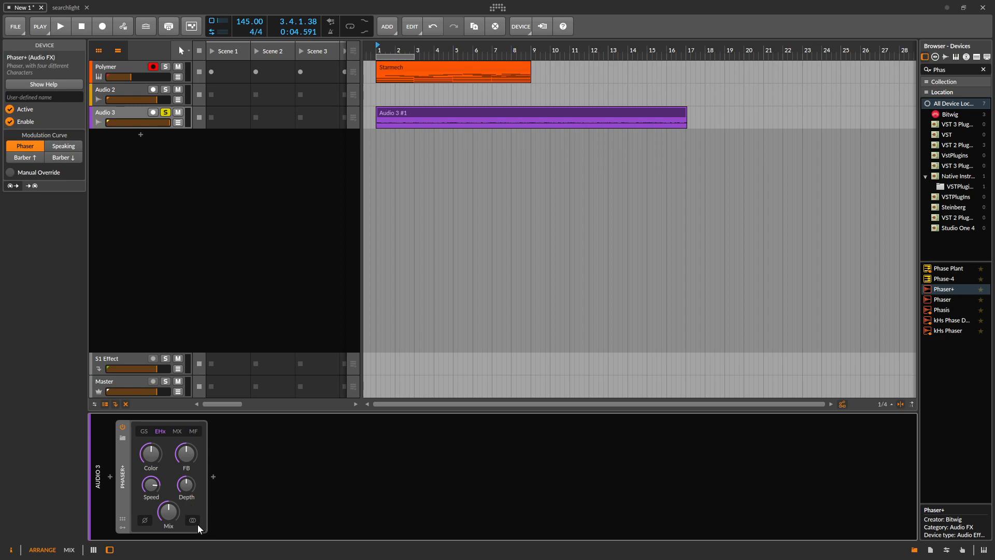
pyautogui.press('space')
pyautogui.moveTo(158, 472); pyautogui.dragTo(151, 449)
pyautogui.moveTo(149, 486); pyautogui.dragTo(186, 449)
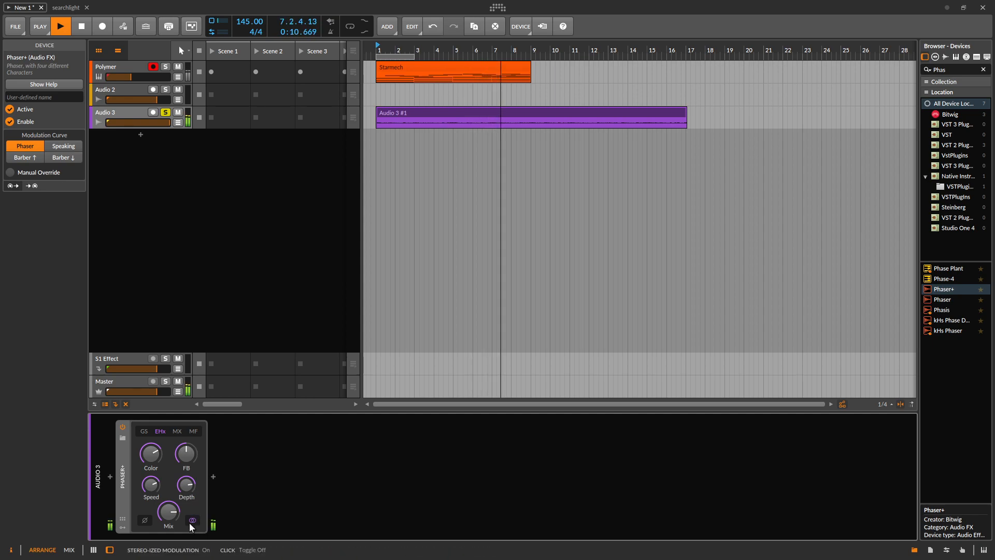
# Step: Raise the Phaser+ feedback to about 71 % and lower Color and Speed while auditioning the clip
pyautogui.moveTo(193, 459); pyautogui.dragTo(151, 468)
pyautogui.press('space')
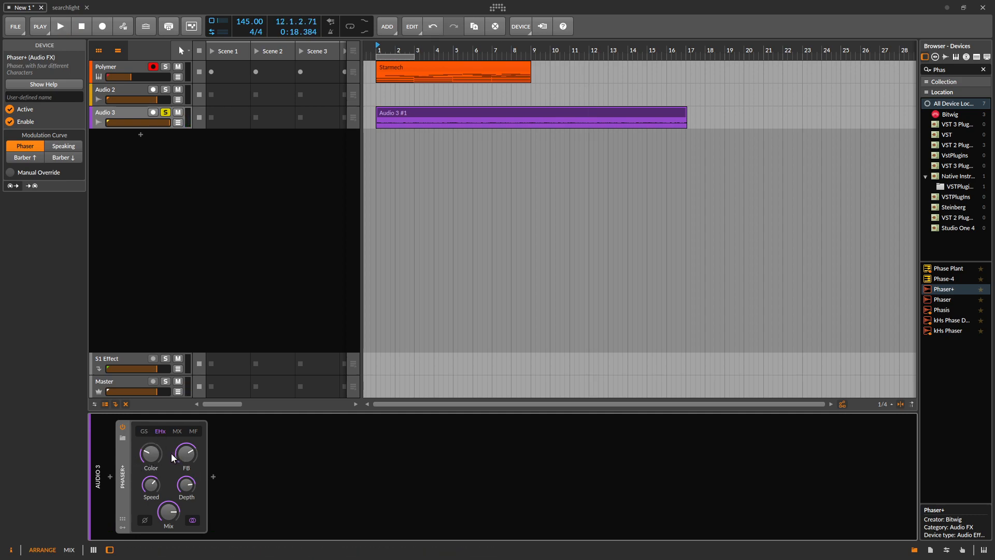
pyautogui.press('space')
pyautogui.moveTo(150, 463); pyautogui.dragTo(155, 508)
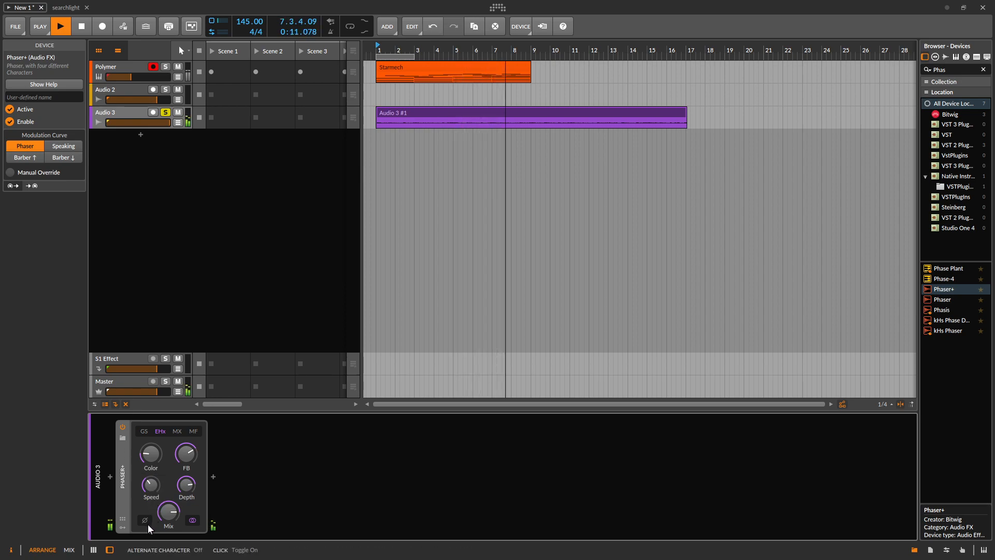
pyautogui.press('space')
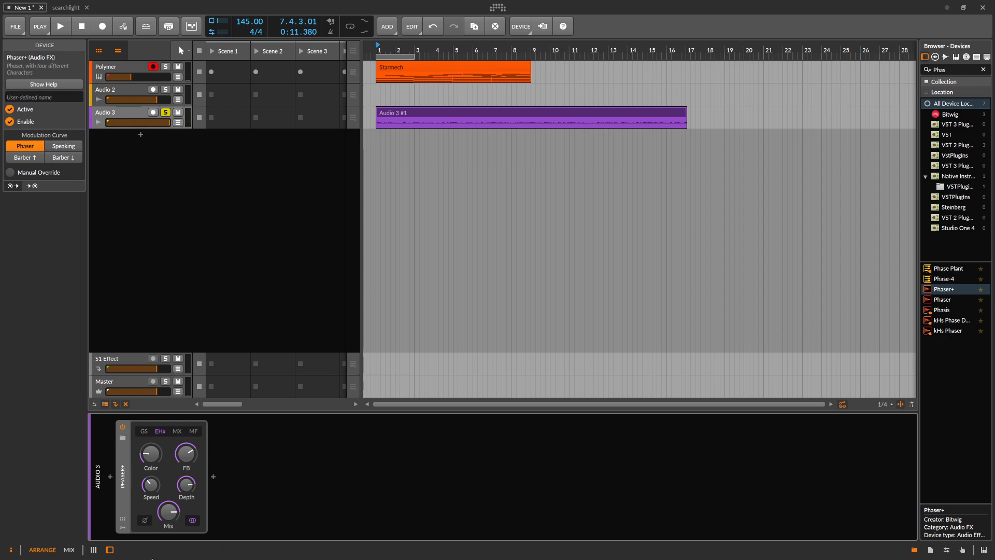
# Step: Toggle the alternate character of EHx during playback to compare the variations, leaving it enabled
pyautogui.press('space')
pyautogui.click(146, 523)
pyautogui.click(146, 523)
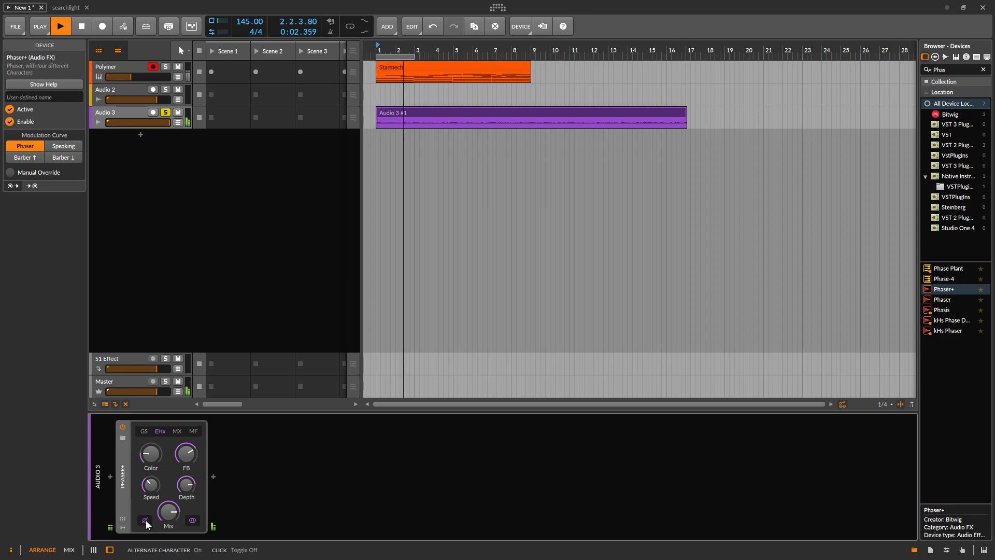
pyautogui.click(145, 522)
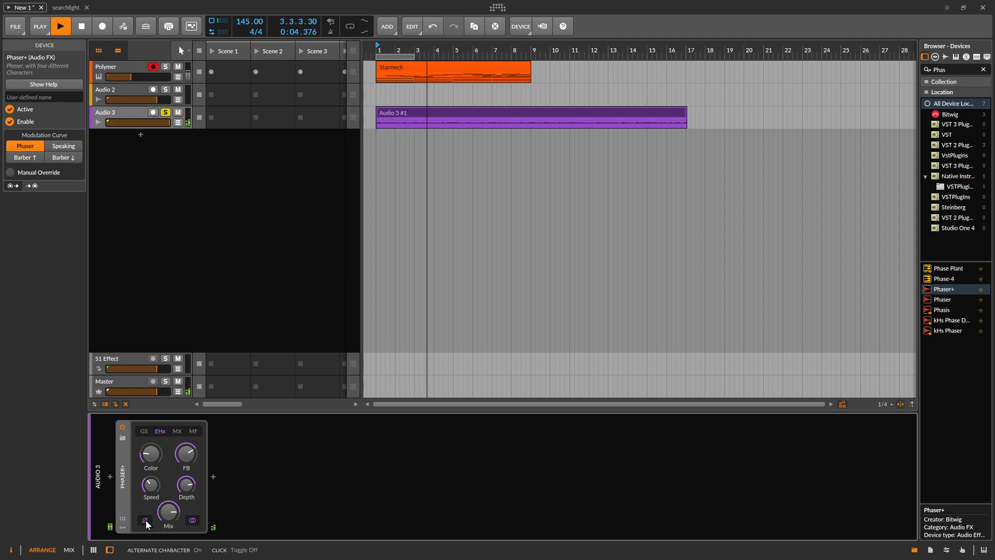
pyautogui.press('space')
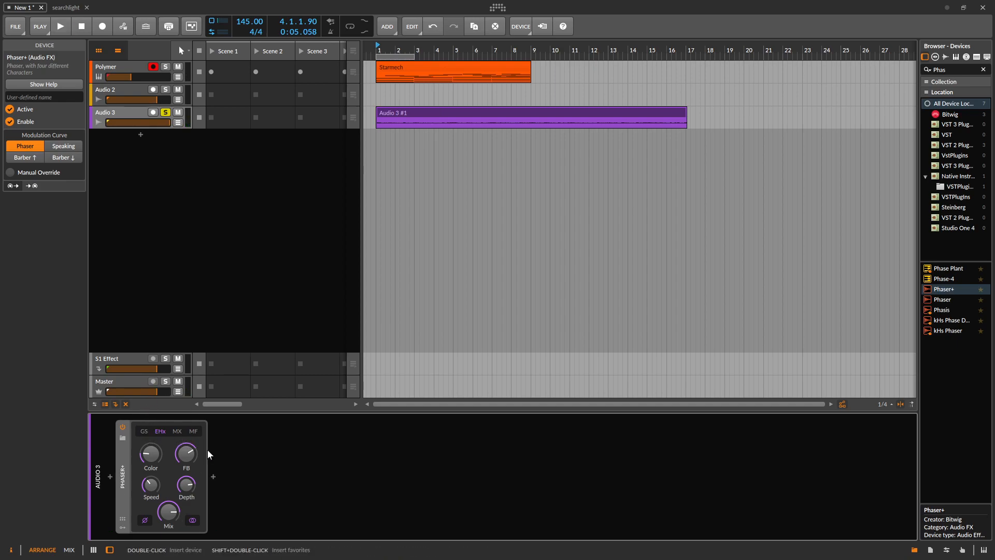
# Step: Switch Phaser+ to the GS character, turn off stereo-ized modulation and audition the clip
pyautogui.press('space')
pyautogui.click(145, 432)
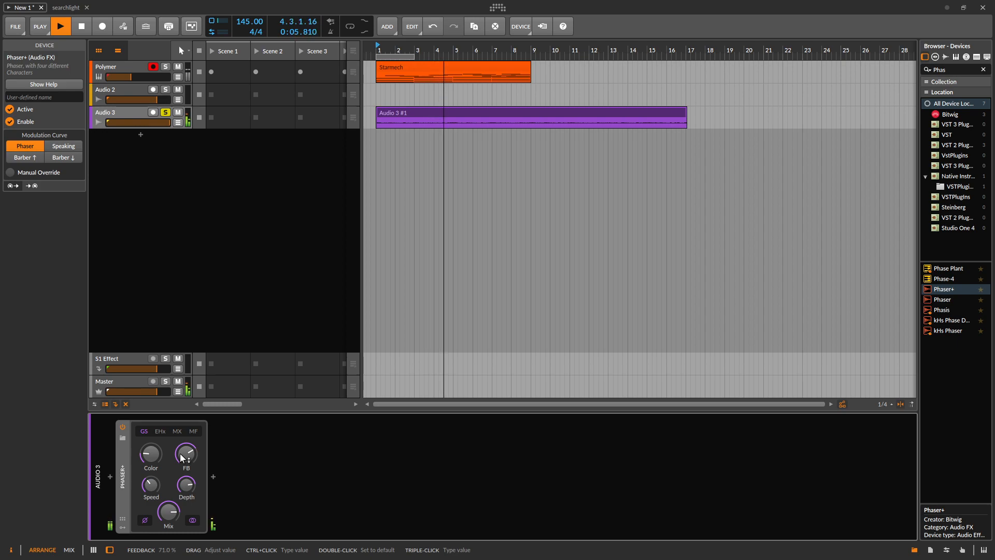
pyautogui.press('space')
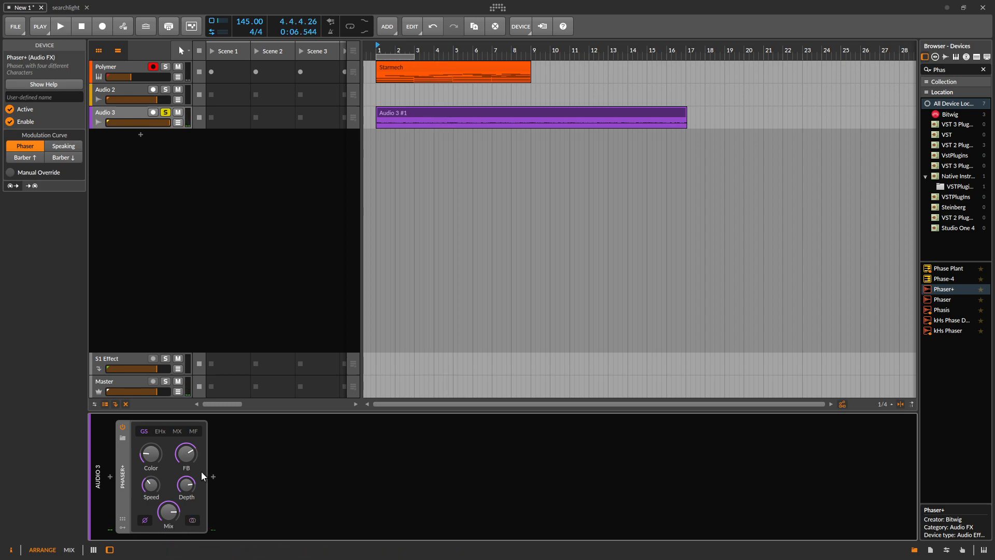
pyautogui.press('space')
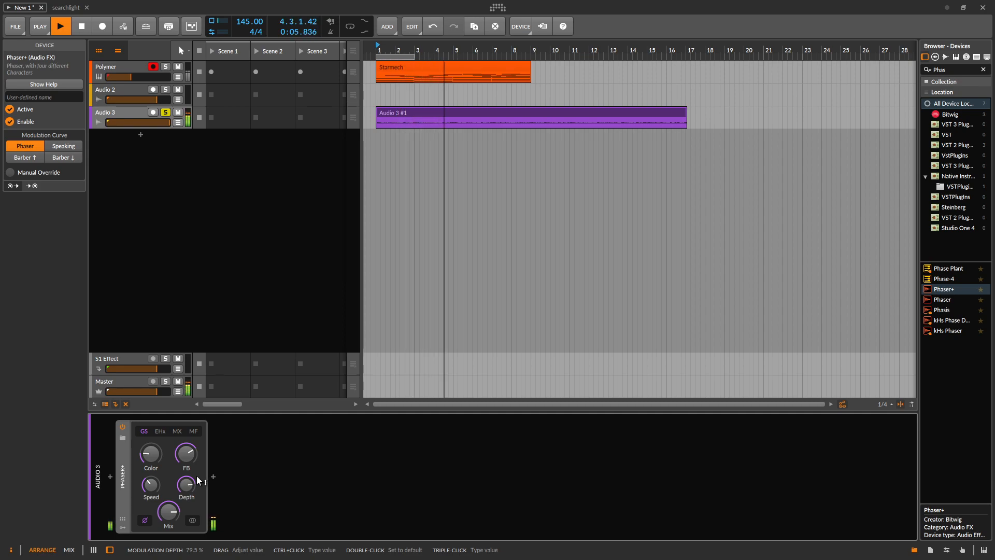
pyautogui.press('space')
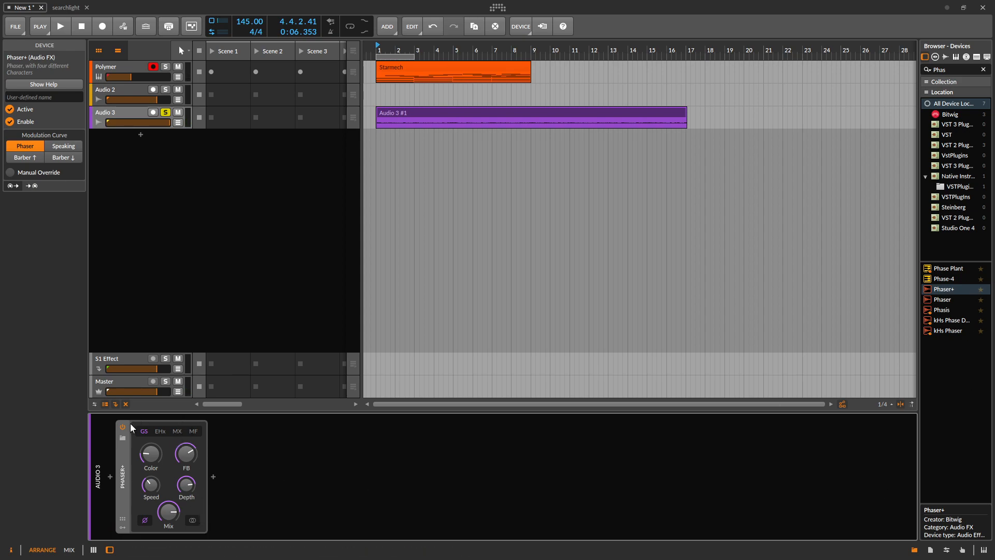
# Step: Switch Phaser+ to the MX character and play the clip briefly
pyautogui.click(176, 431)
pyautogui.press('space')
pyautogui.press('space')
# Step: Open the Phaser+ help view and toggle Manual Override on and back off
pyautogui.press('F1')
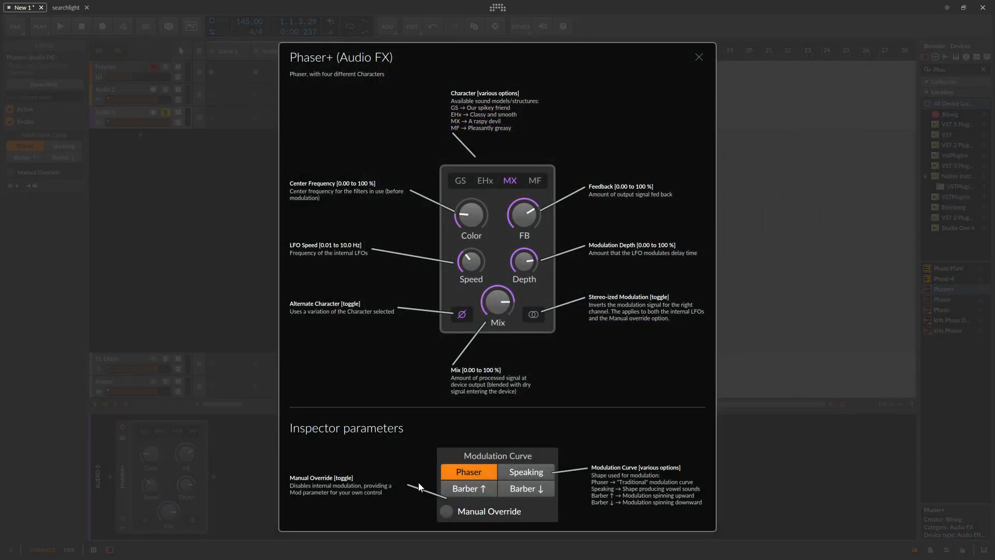
pyautogui.click(446, 511)
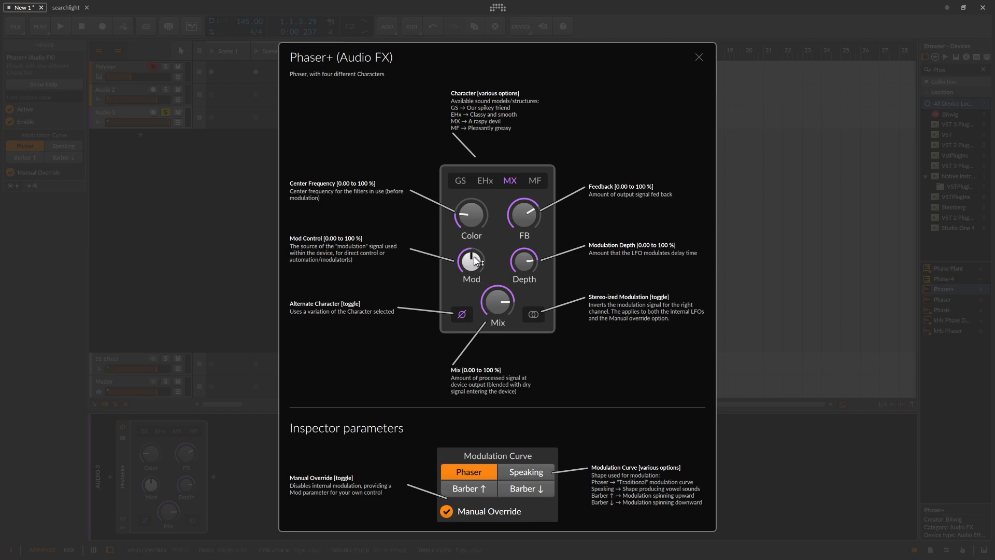
pyautogui.click(449, 511)
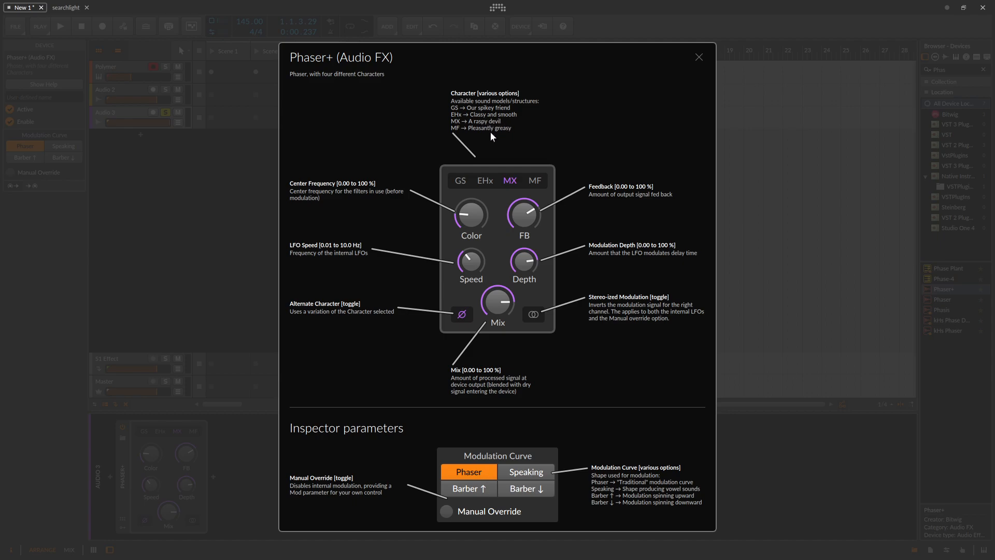
# Step: Play the clip with the MF character, raise Color, lower feedback and Mix, and enable stereo-ized modulation
pyautogui.press('space')
pyautogui.moveTo(472, 213)
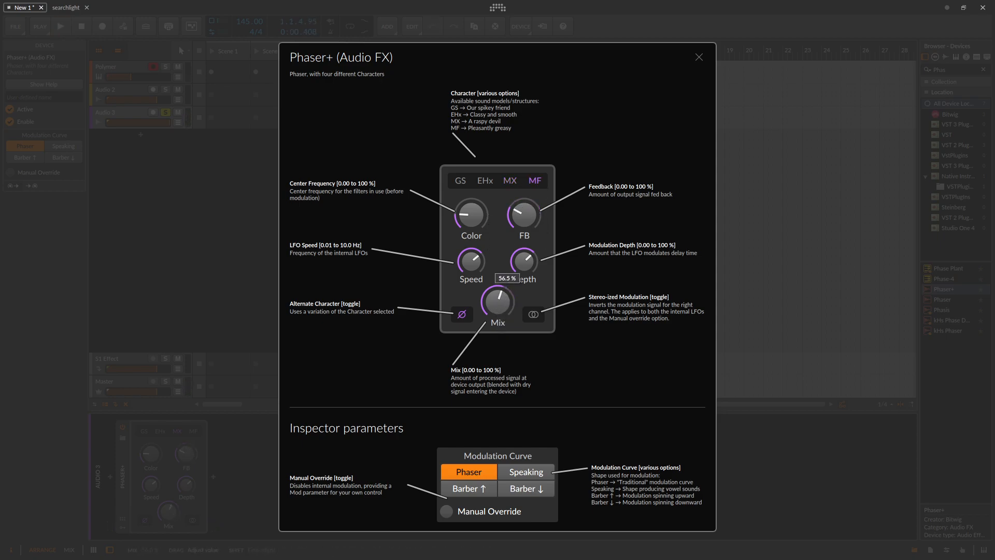
pyautogui.press('space')
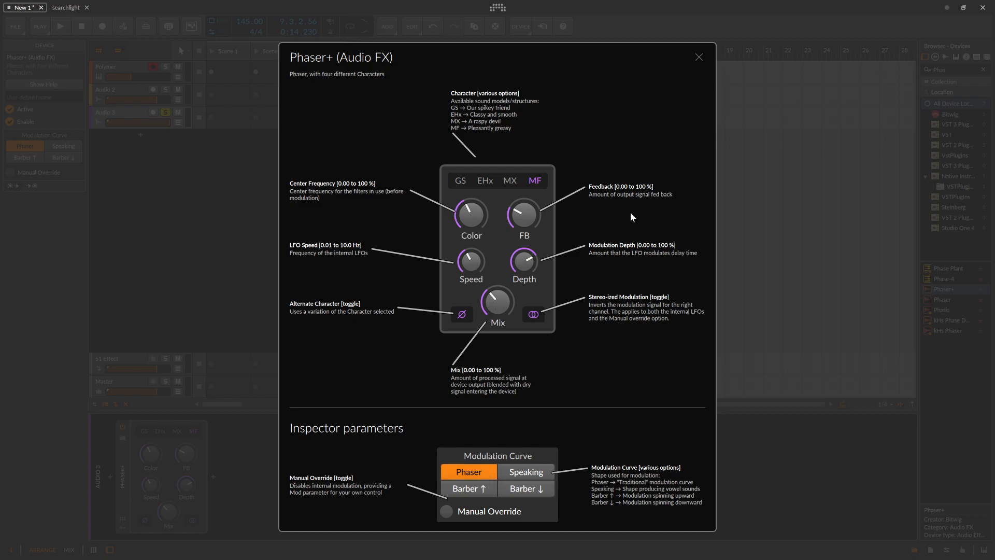
# Step: Set the modulation curve to Speaking, switch to MX, and raise feedback, Speed, Depth and Mix while lowering Color during playback
pyautogui.click(535, 475)
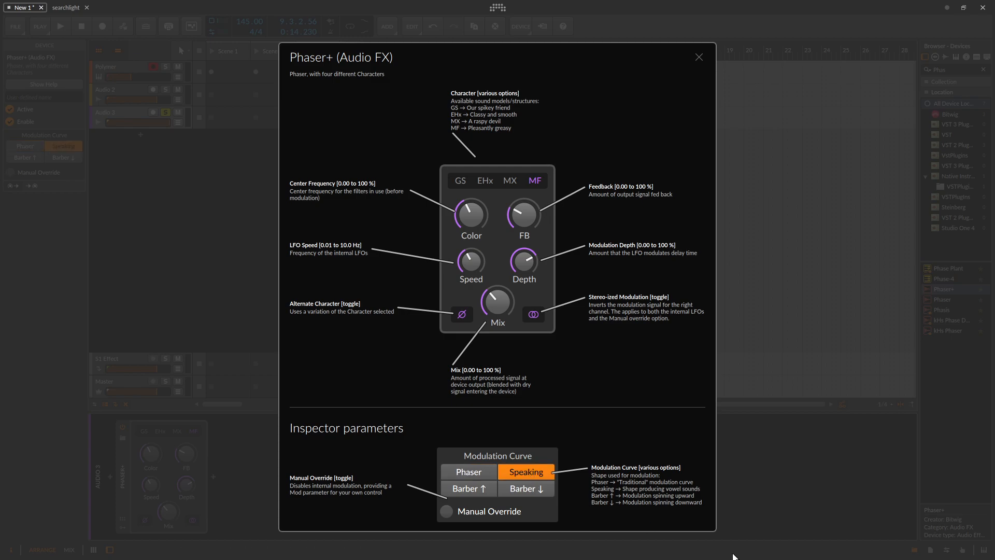
pyautogui.press('space')
pyautogui.moveTo(524, 214); pyautogui.dragTo(523, 171)
pyautogui.press('space')
pyautogui.moveTo(499, 301); pyautogui.dragTo(472, 254)
pyautogui.press('space')
pyautogui.moveTo(471, 263); pyautogui.dragTo(525, 249)
pyautogui.press('space')
pyautogui.moveTo(480, 216); pyautogui.dragTo(475, 251)
pyautogui.press('space')
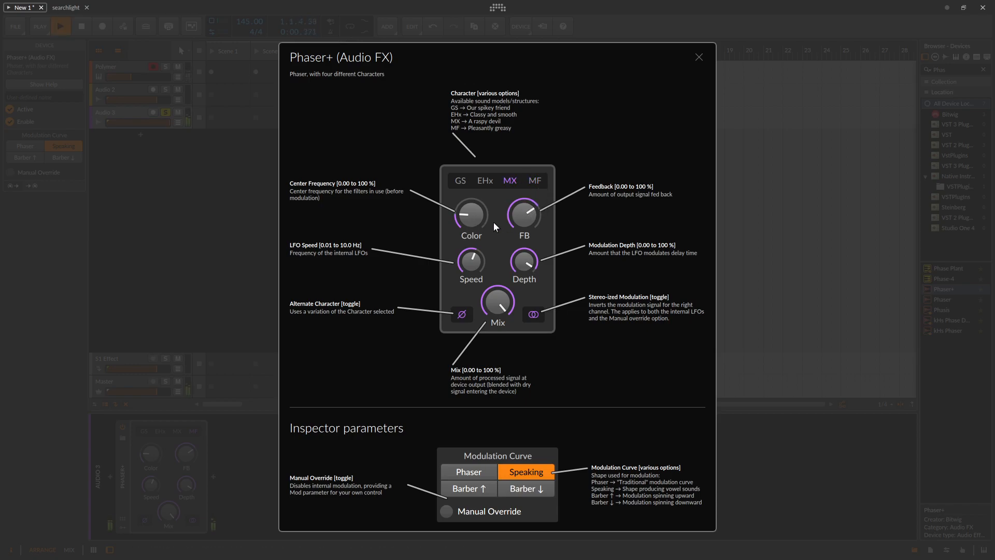
# Step: Sweep Color by hand with the Speaking curve during playback, ending at a higher setting with the GS character
pyautogui.moveTo(475, 216); pyautogui.dragTo(475, 207)
pyautogui.moveTo(470, 215); pyautogui.dragTo(470, 200)
pyautogui.press('space')
pyautogui.moveTo(470, 200); pyautogui.dragTo(471, 181)
pyautogui.moveTo(471, 187); pyautogui.dragTo(471, 198)
# Step: Set the modulation curve to Barber ↑ and audition it while adjusting feedback, Depth, Speed and Color
pyautogui.click(476, 488)
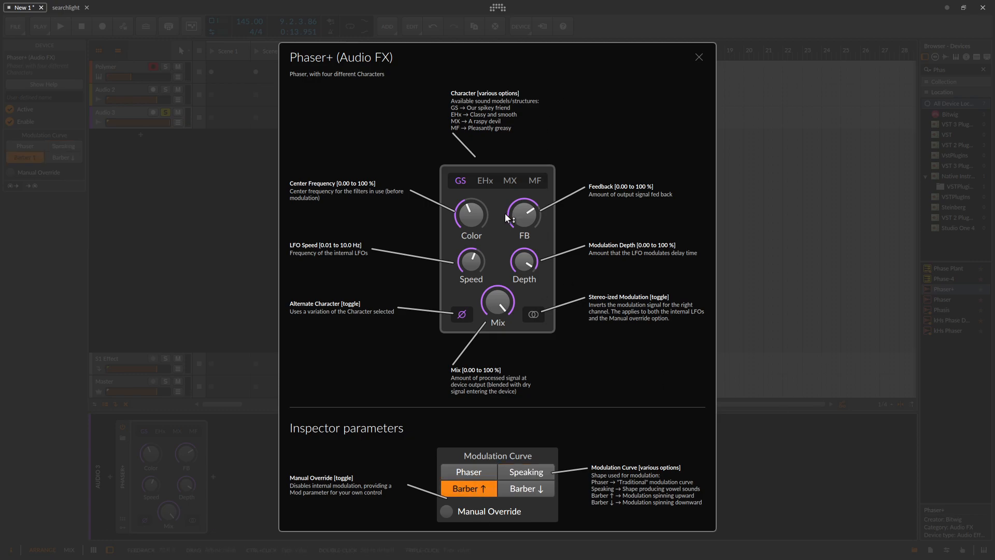
pyautogui.moveTo(518, 222); pyautogui.dragTo(518, 229)
pyautogui.moveTo(521, 273); pyautogui.dragTo(521, 279)
pyautogui.moveTo(473, 215); pyautogui.dragTo(472, 253)
pyautogui.moveTo(476, 217); pyautogui.dragTo(526, 213)
# Step: Set the modulation curve to Barber ↓, raise feedback and Color, lower Speed, and enable stereo-ized modulation on the MX character
pyautogui.click(549, 492)
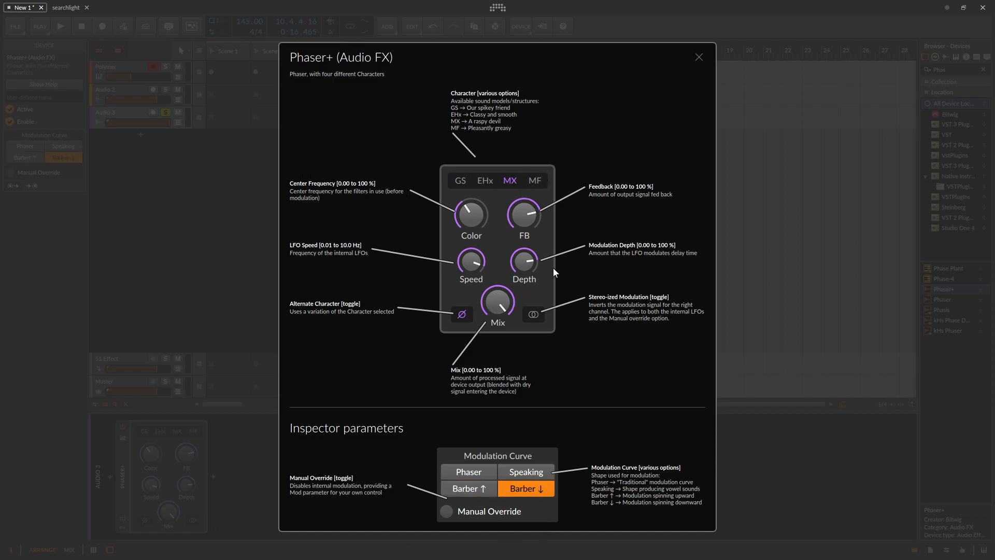
pyautogui.press('space')
pyautogui.click(530, 214)
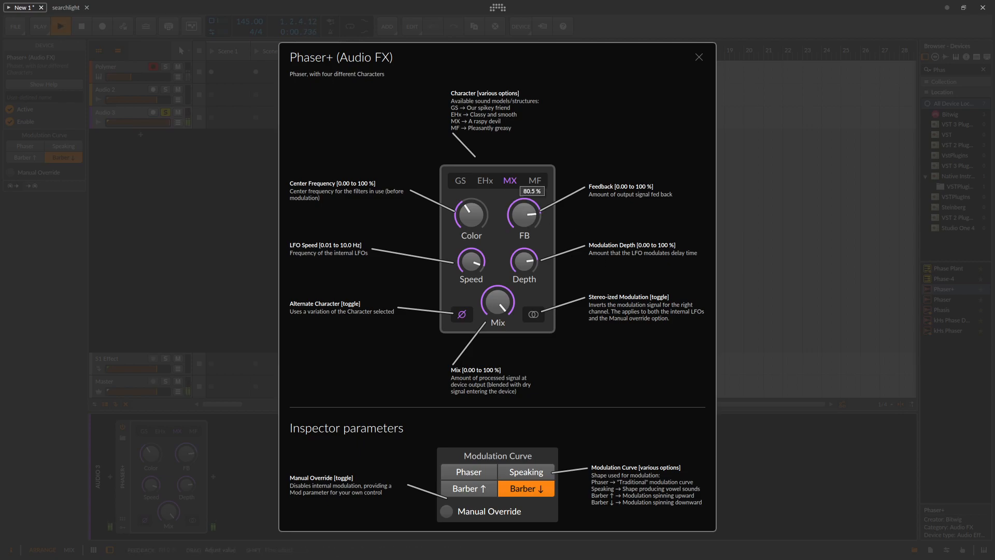
pyautogui.click(477, 219)
pyautogui.moveTo(474, 262); pyautogui.dragTo(473, 268)
pyautogui.moveTo(488, 204); pyautogui.dragTo(524, 203)
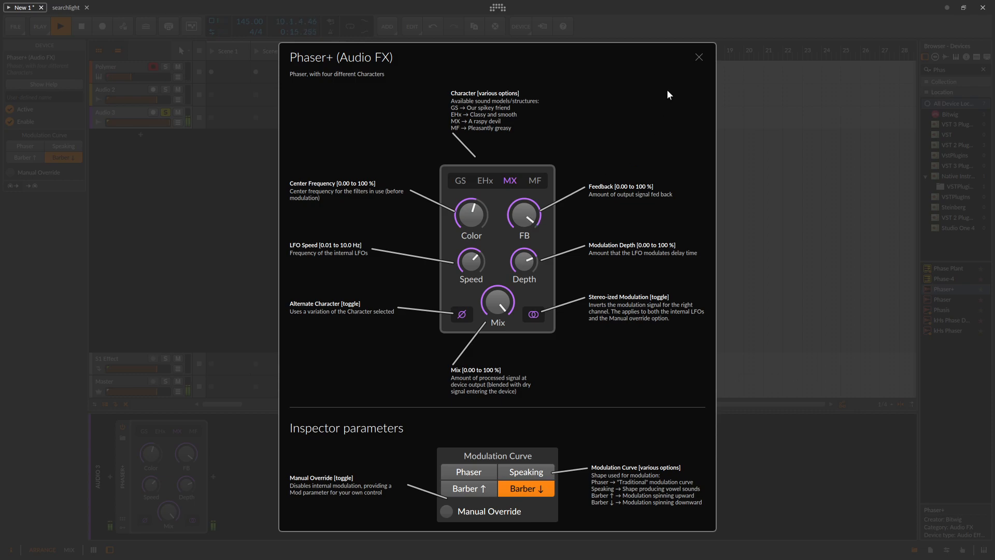
# Step: Close the help view, delete Phaser+, search the devices for "flanger" and add Flanger+ to the Audio 3 track
pyautogui.click(698, 58)
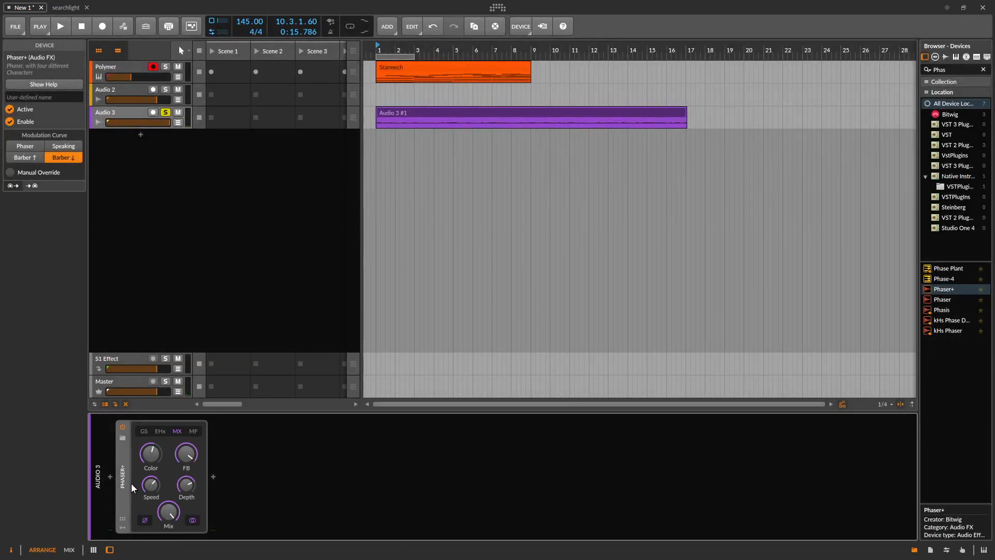
pyautogui.press('Delete')
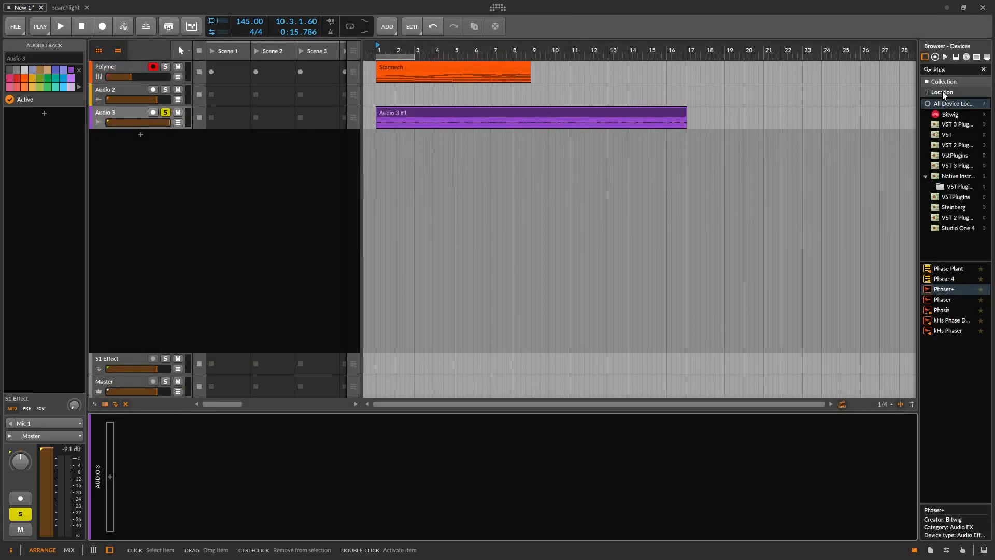
pyautogui.write('flanger')
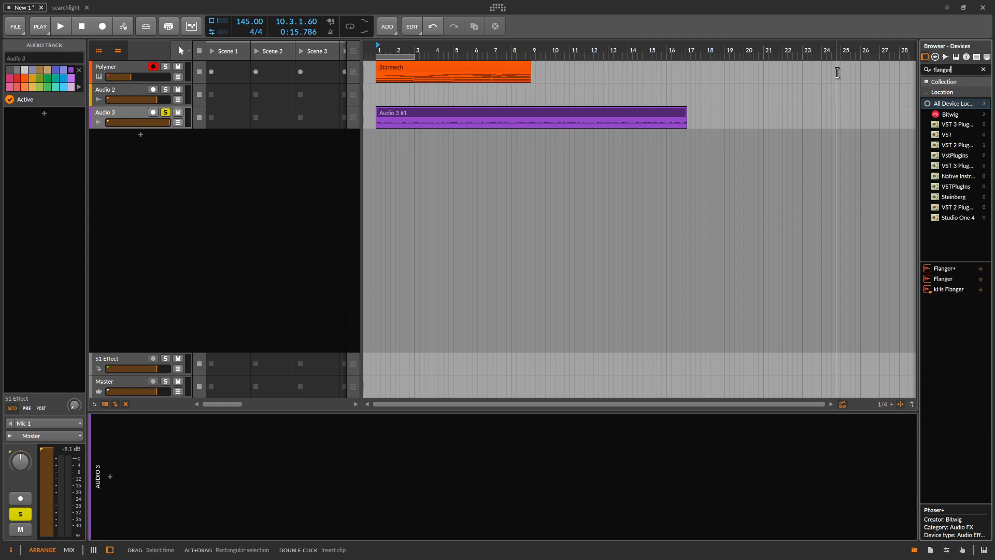
pyautogui.moveTo(947, 269); pyautogui.dragTo(287, 477)
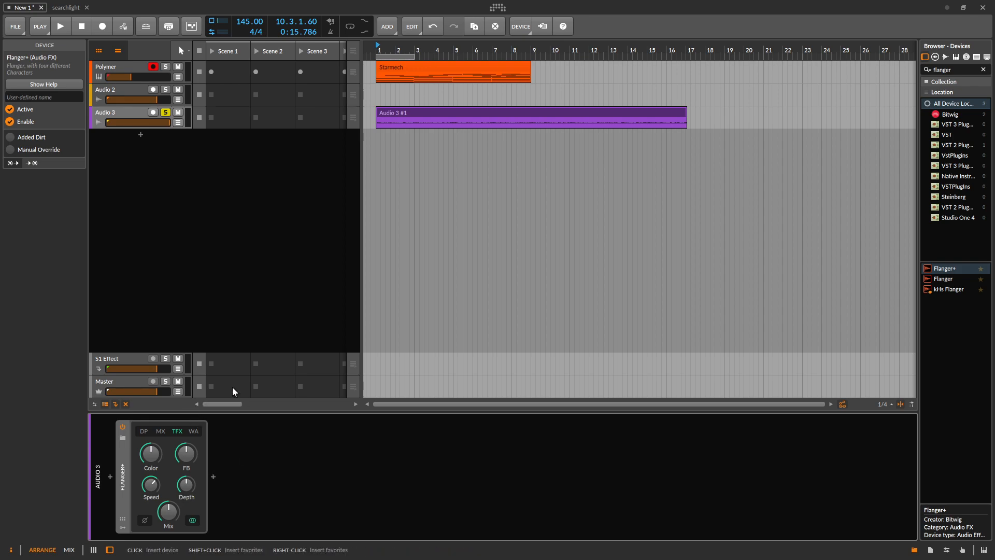
# Step: Play the clip through Flanger+ in its TFX character and raise its Mix to about 59.5 %
pyautogui.press('space')
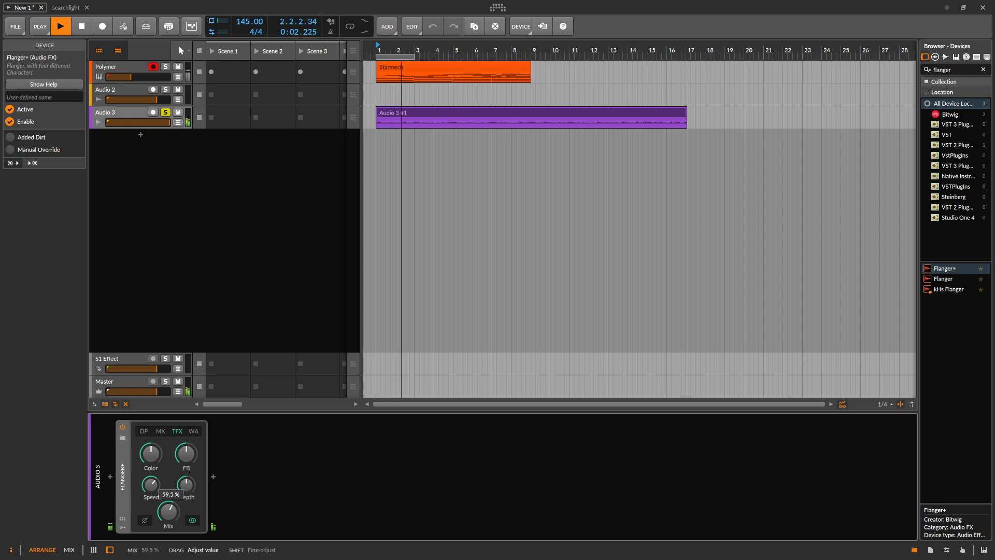
pyautogui.press('space')
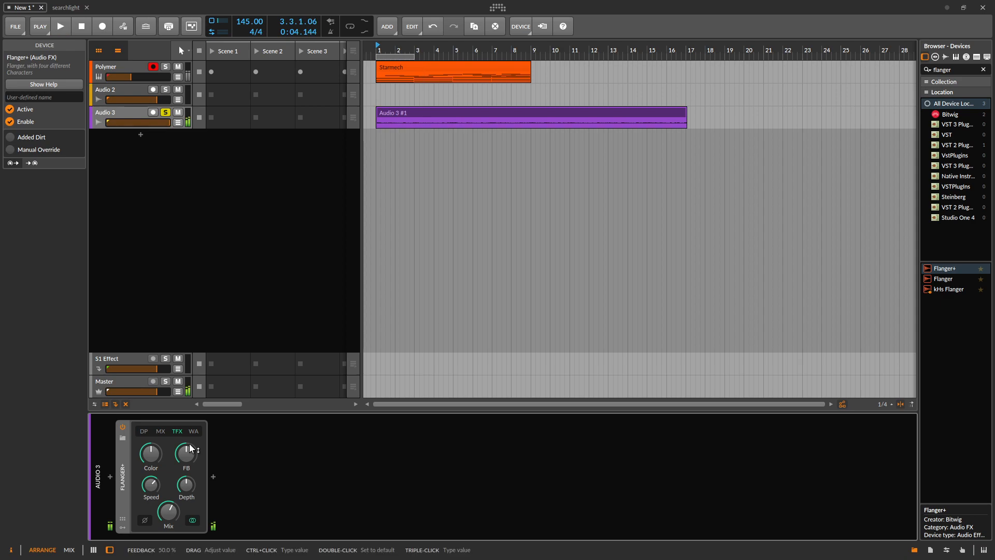
pyautogui.press('space')
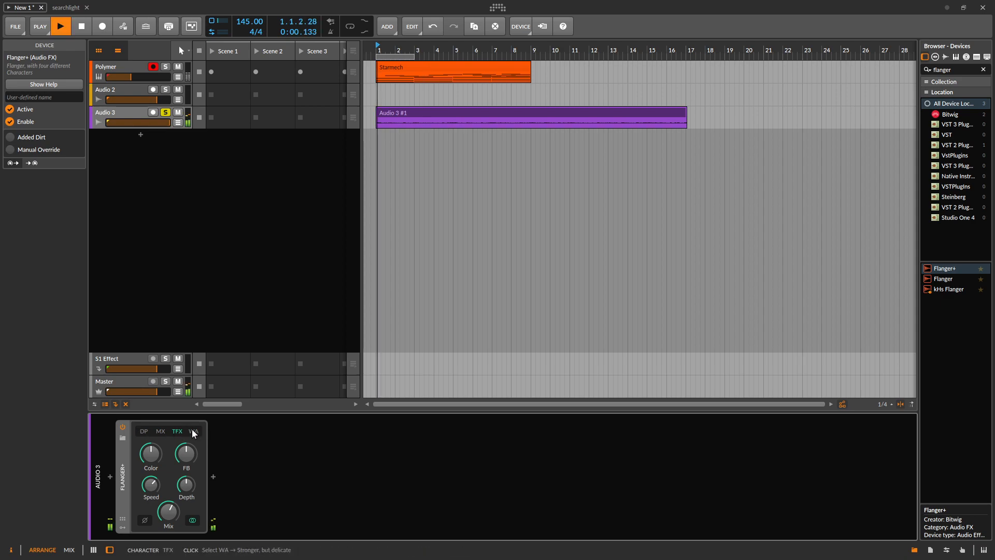
# Step: Audition the WA character of Flanger+ with Alternate Character switched on and off again
pyautogui.click(194, 432)
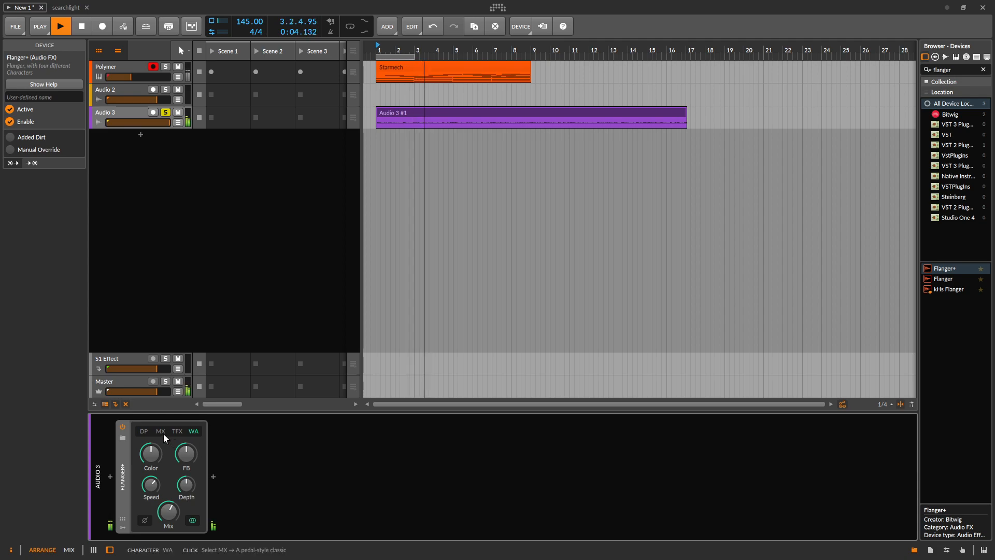
pyautogui.press('space')
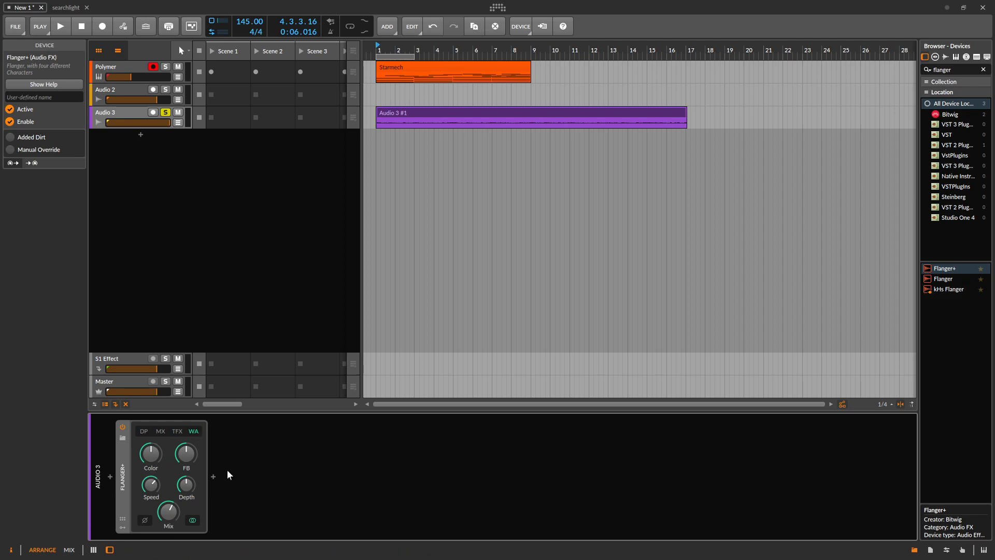
pyautogui.press('space')
pyautogui.press('space')
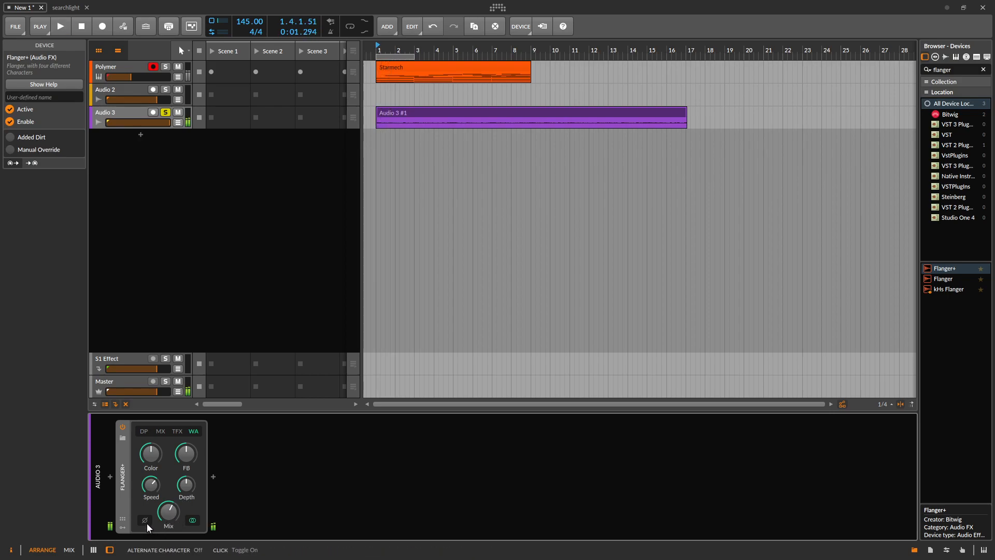
pyautogui.press('space')
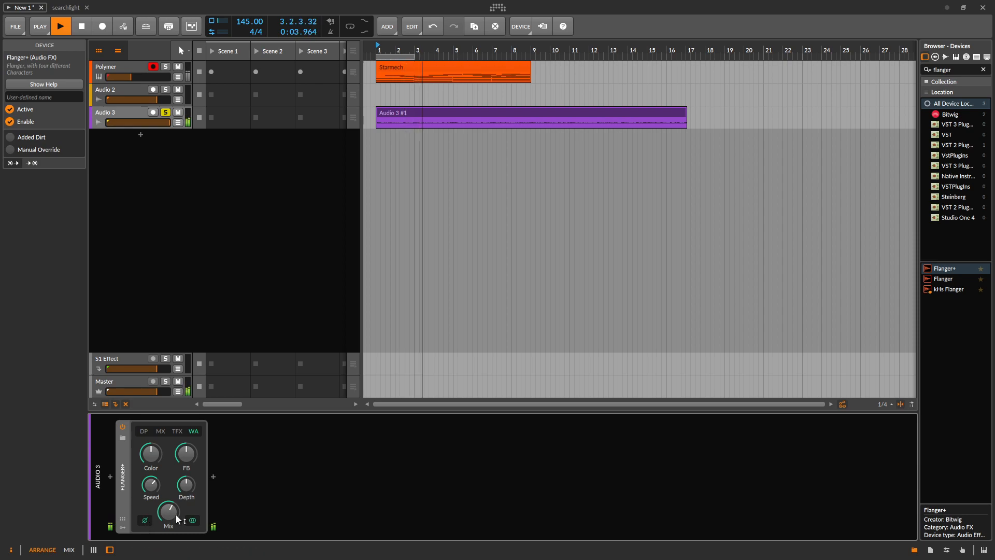
pyautogui.press('space')
pyautogui.press('space')
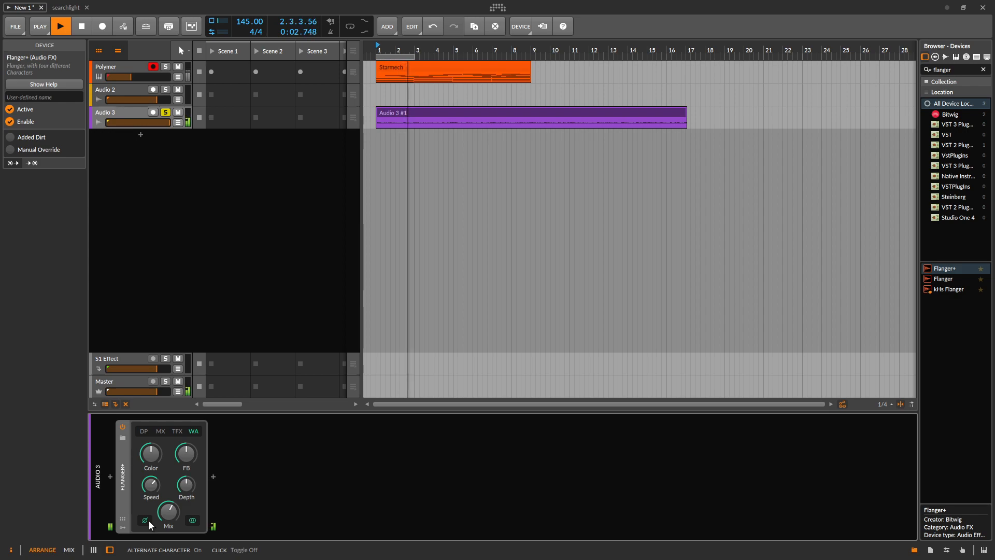
pyautogui.press('space')
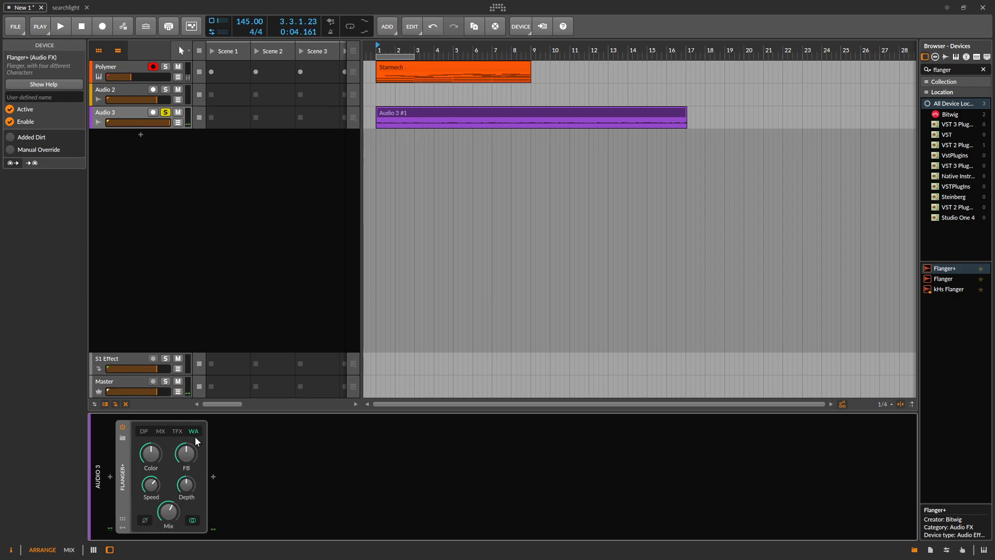
# Step: Audition the MX and DP characters of Flanger+, raising Speed and Depth while in DP
pyautogui.click(160, 432)
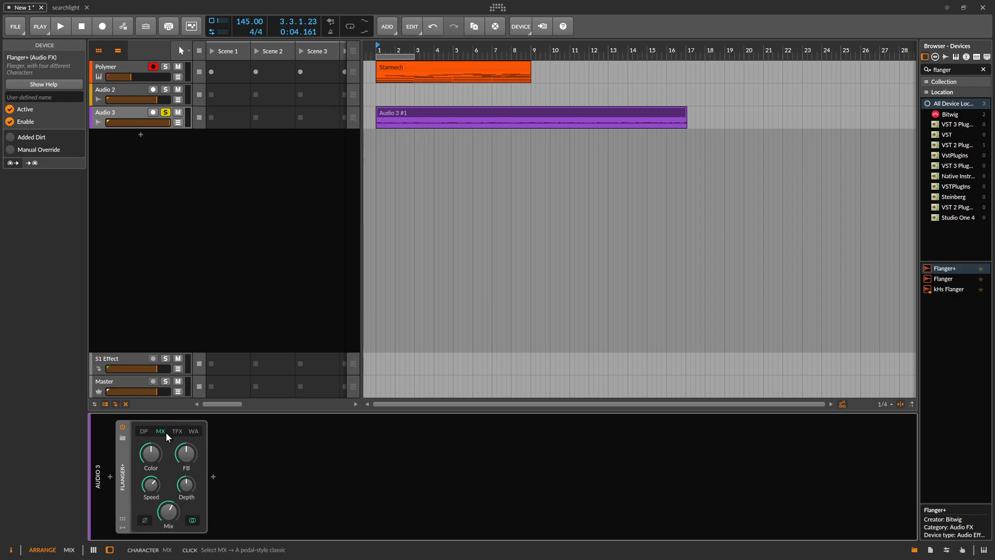
pyautogui.press('space')
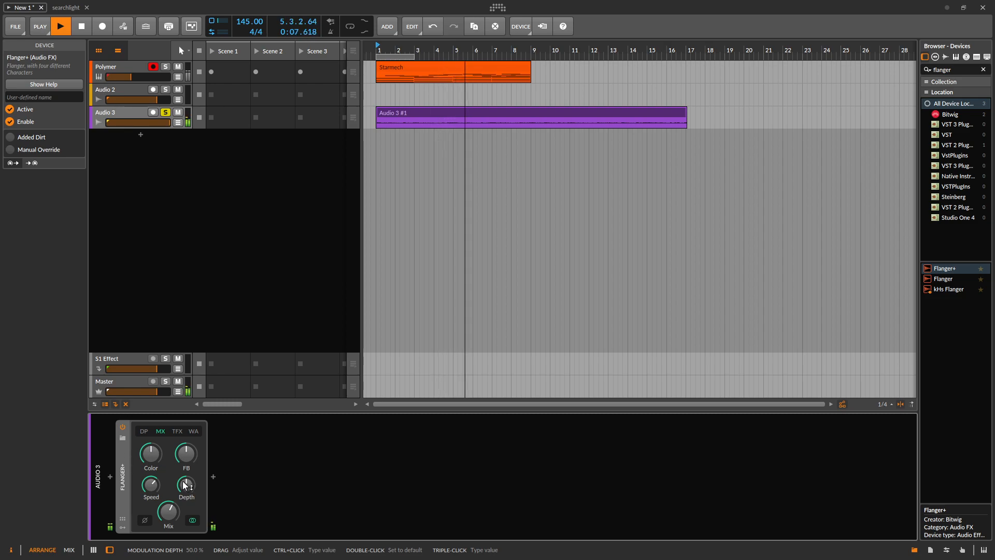
pyautogui.click(147, 434)
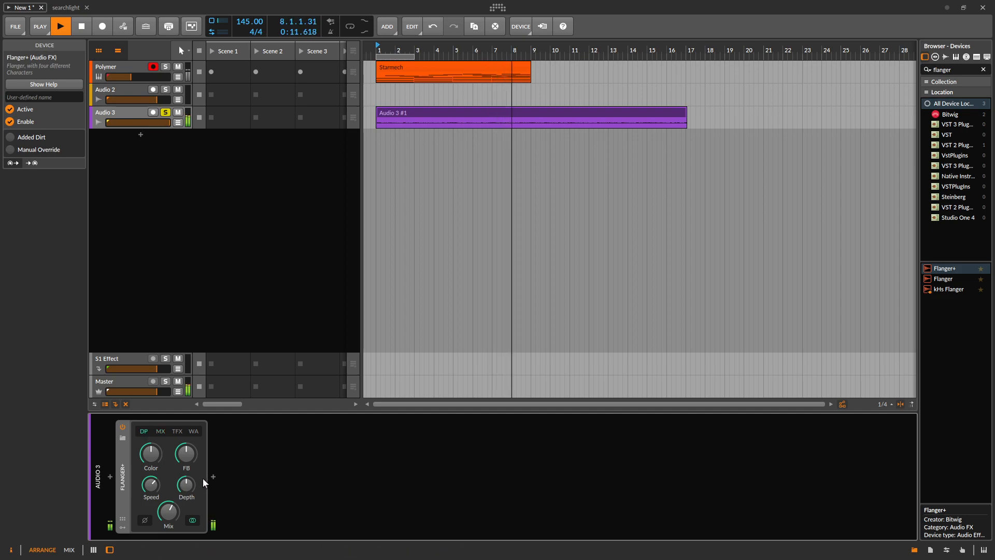
pyautogui.press('space')
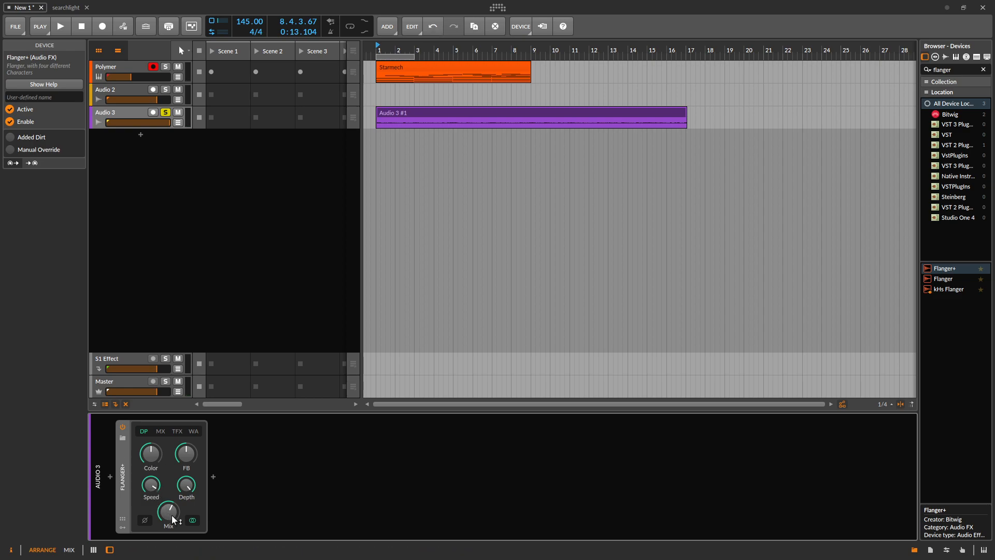
# Step: Replay the clip through the DP character with feedback raised and Mix at maximum, varying Speed around 2.75 Hz and lowering Color
pyautogui.press('space')
pyautogui.moveTo(196, 454); pyautogui.dragTo(196, 439)
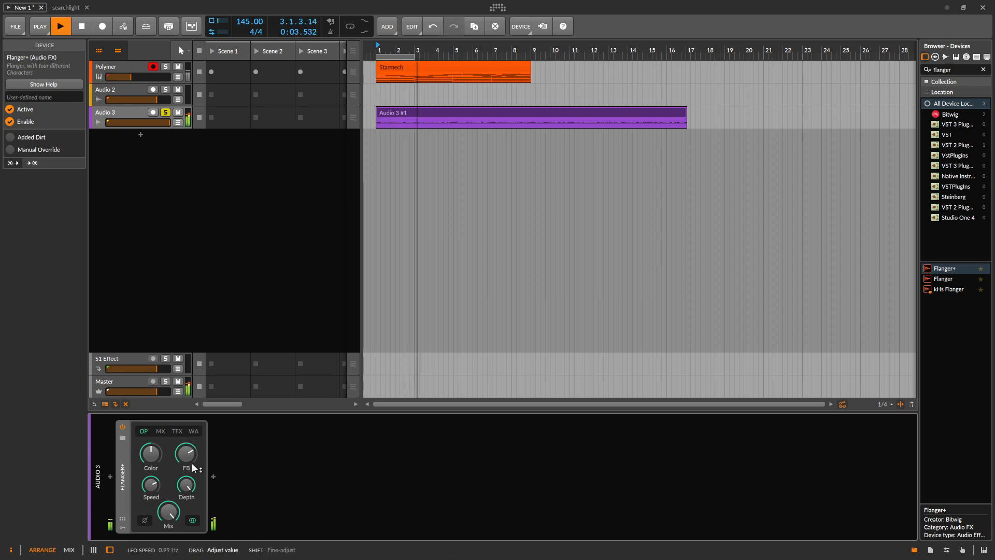
pyautogui.click(164, 482)
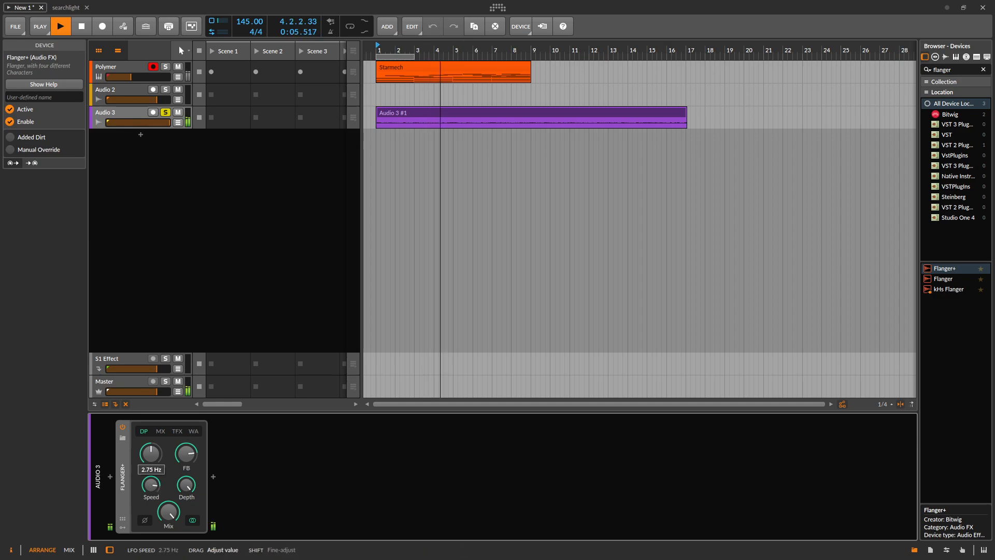
pyautogui.click(151, 454)
pyautogui.moveTo(151, 454); pyautogui.dragTo(179, 501)
# Step: Audition the MX and TFX characters with lower feedback, bringing Mix to 51 % in TFX
pyautogui.click(162, 430)
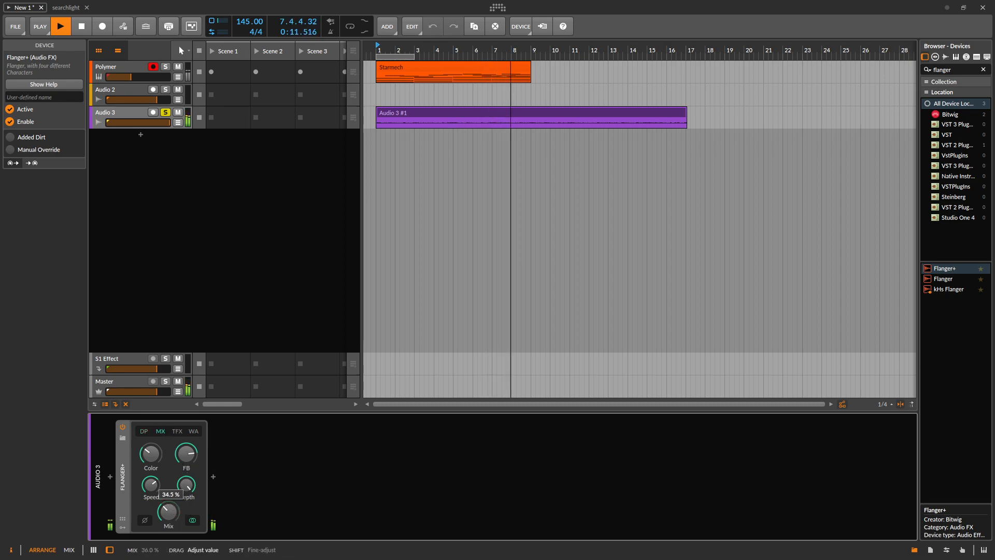
pyautogui.moveTo(186, 453); pyautogui.dragTo(187, 462)
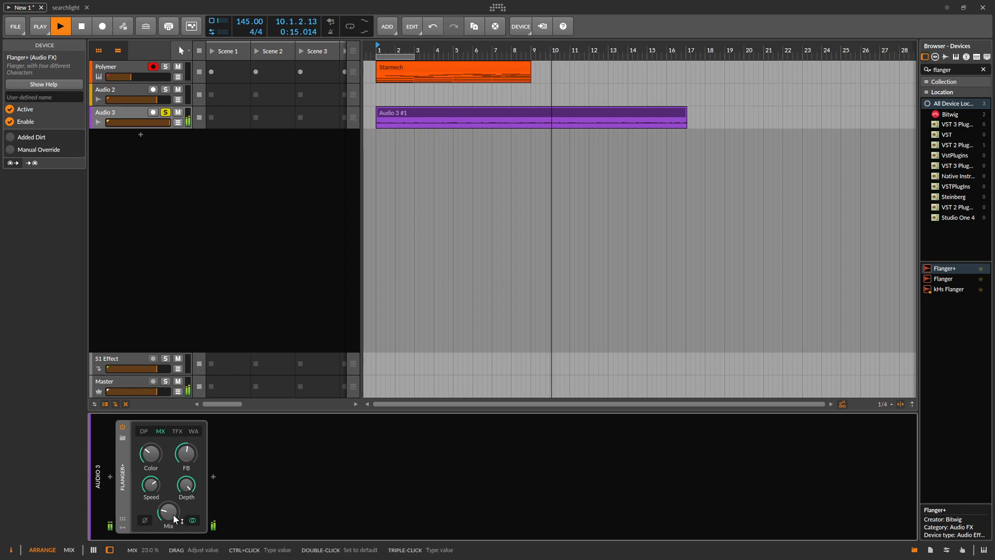
pyautogui.click(181, 433)
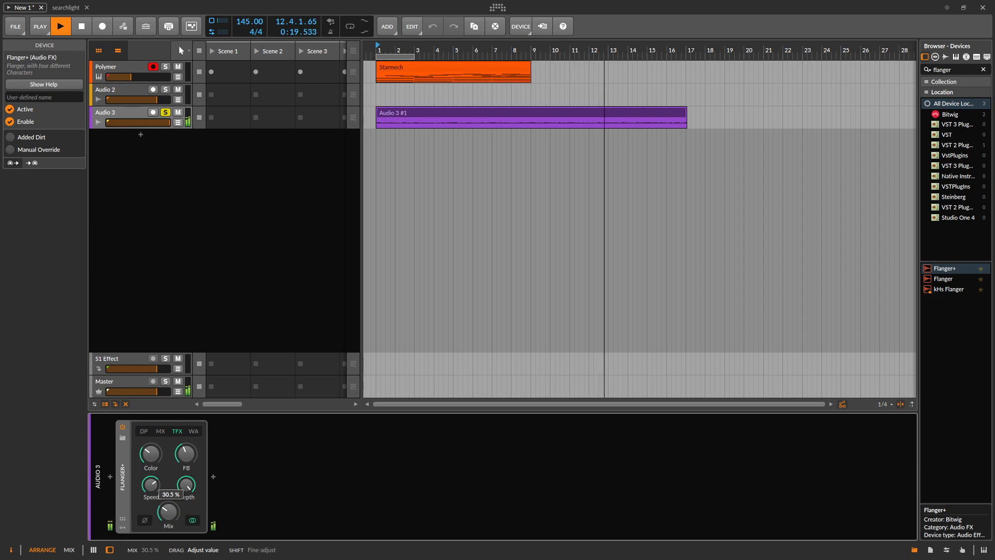
pyautogui.moveTo(181, 518); pyautogui.dragTo(158, 503)
pyautogui.press('space')
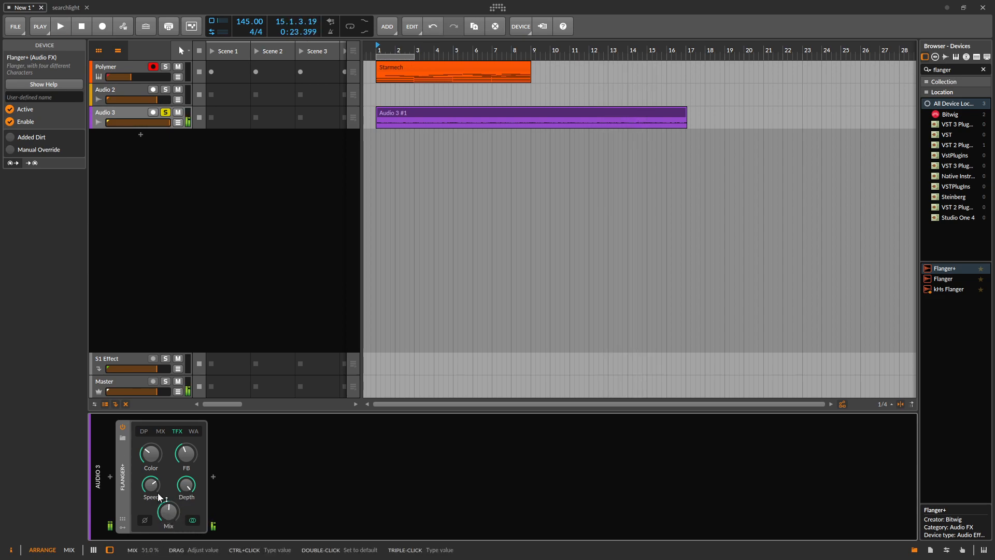
# Step: Replay the clip in the TFX character, raising Mix to about 65 % and lowering it well below half
pyautogui.press('space')
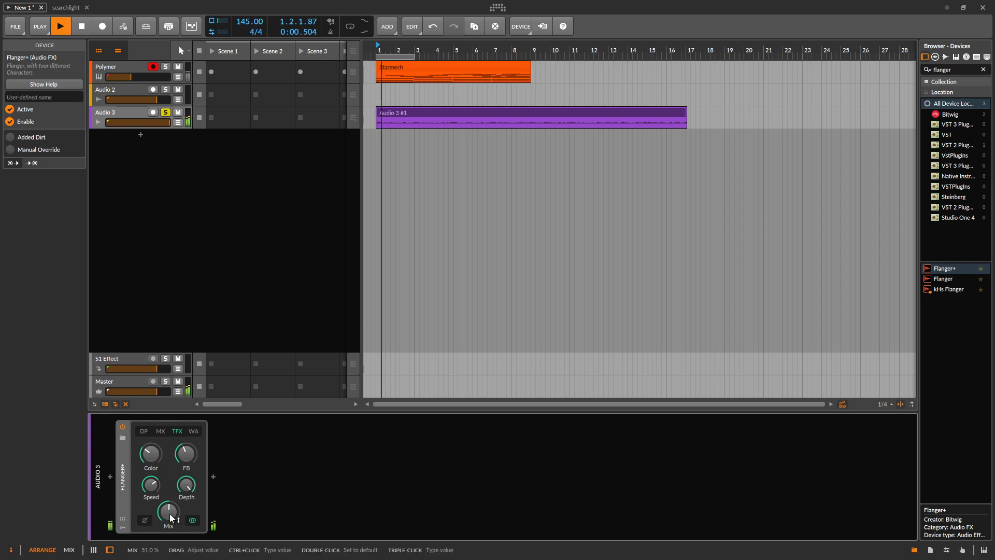
pyautogui.press('space')
pyautogui.press('space')
pyautogui.moveTo(178, 527); pyautogui.dragTo(177, 527)
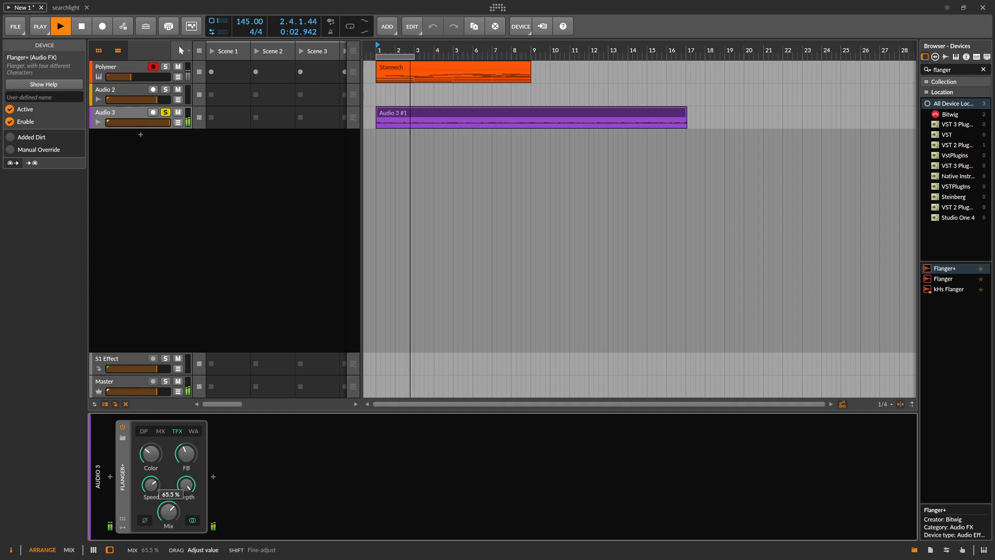
pyautogui.moveTo(177, 526); pyautogui.dragTo(178, 529)
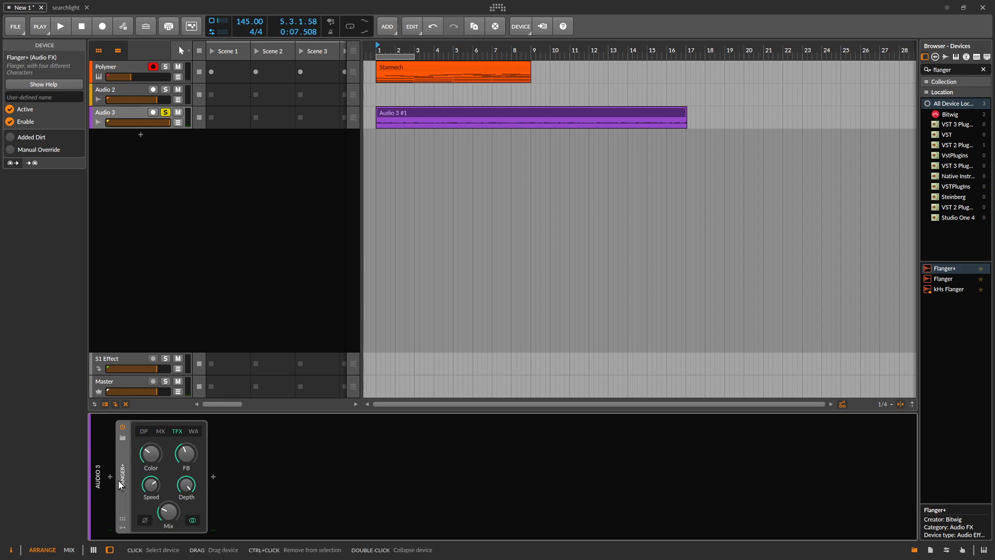
# Step: Open the Flanger+ help view, enable Added Dirt and Manual Override with the WA character, and close the view
pyautogui.press('F1')
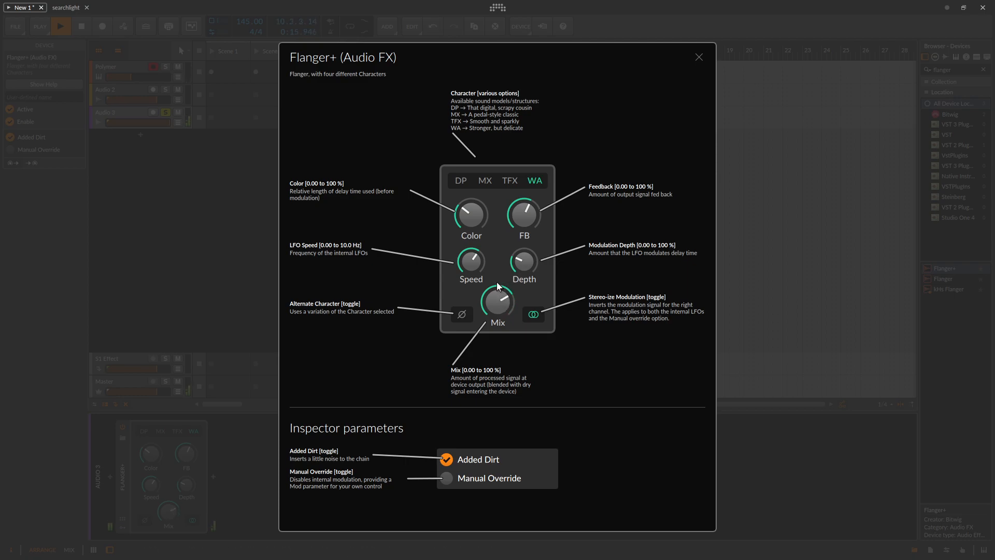
pyautogui.click(446, 478)
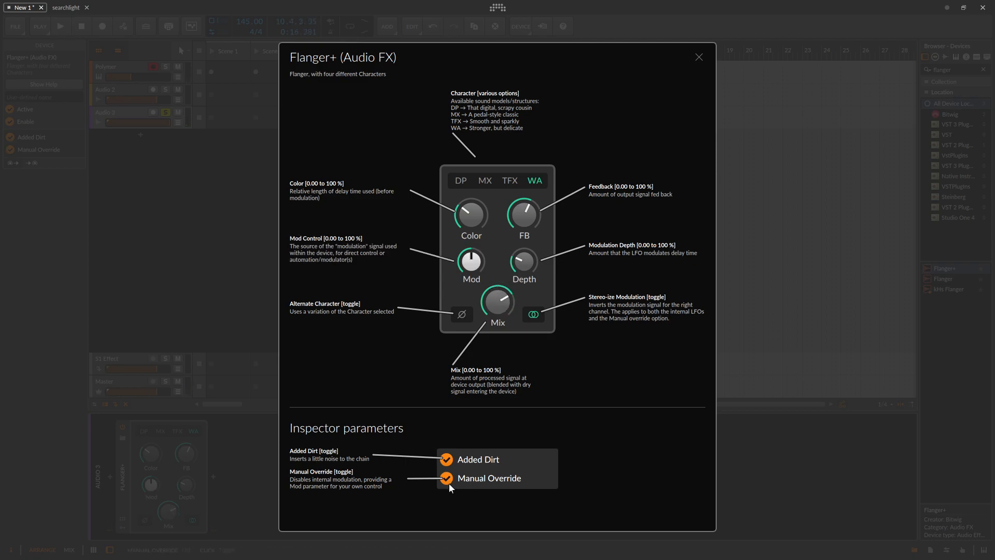
pyautogui.click(699, 58)
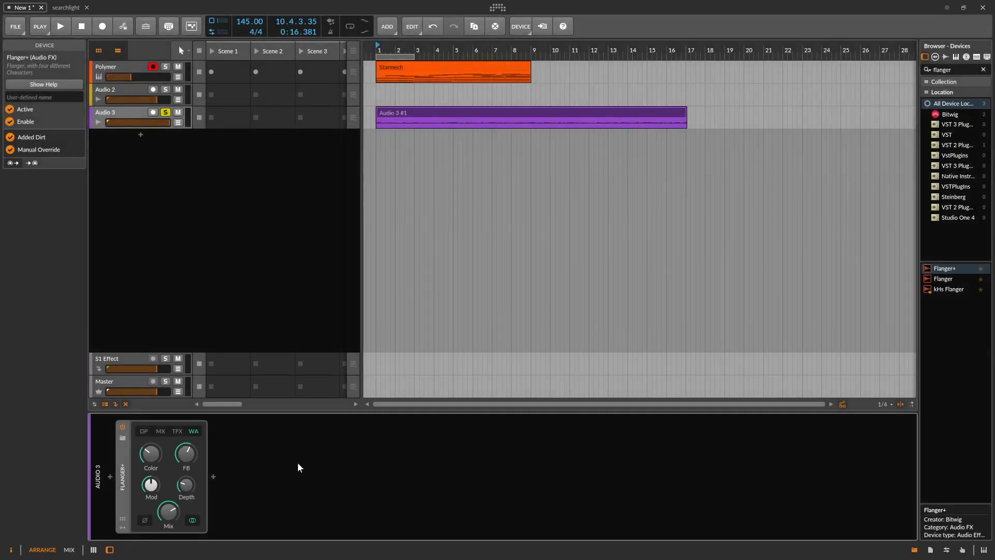
# Step: Add an LFO modulator to Flanger+, map it to the Mod control by +0.305, and start playback
pyautogui.click(121, 529)
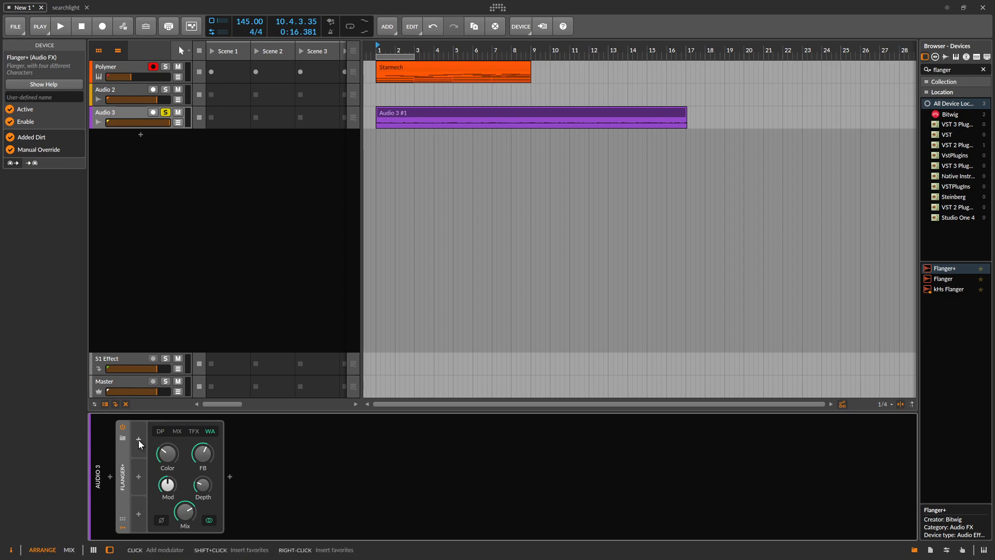
pyautogui.click(138, 440)
pyautogui.write('lfo')
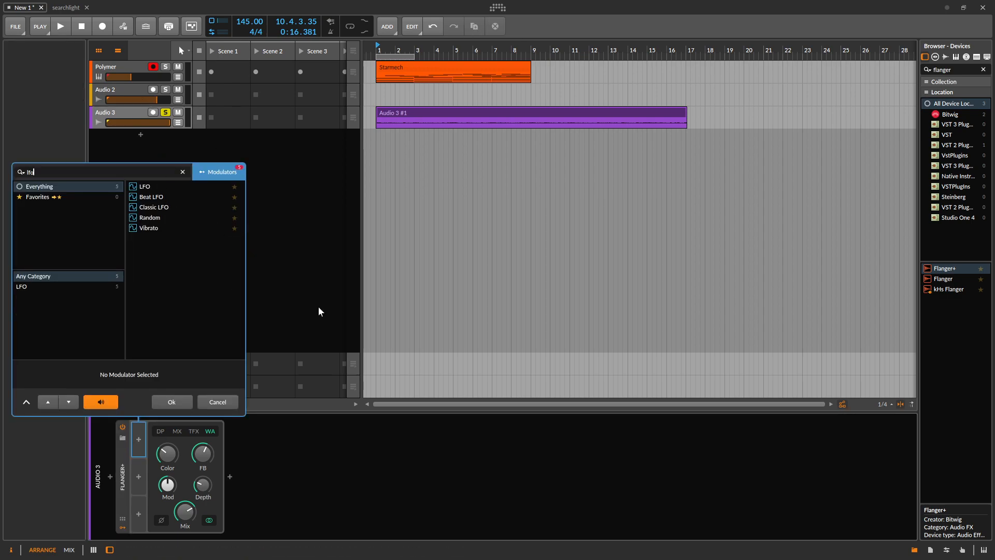
pyautogui.click(149, 187)
pyautogui.click(166, 402)
pyautogui.click(148, 454)
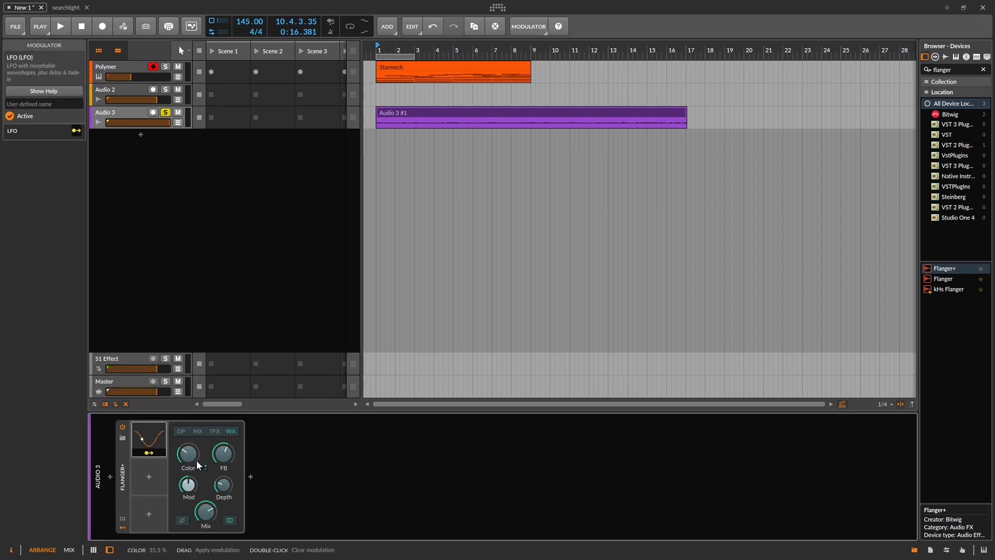
pyautogui.moveTo(185, 483); pyautogui.dragTo(185, 474)
pyautogui.press('space')
pyautogui.click(153, 454)
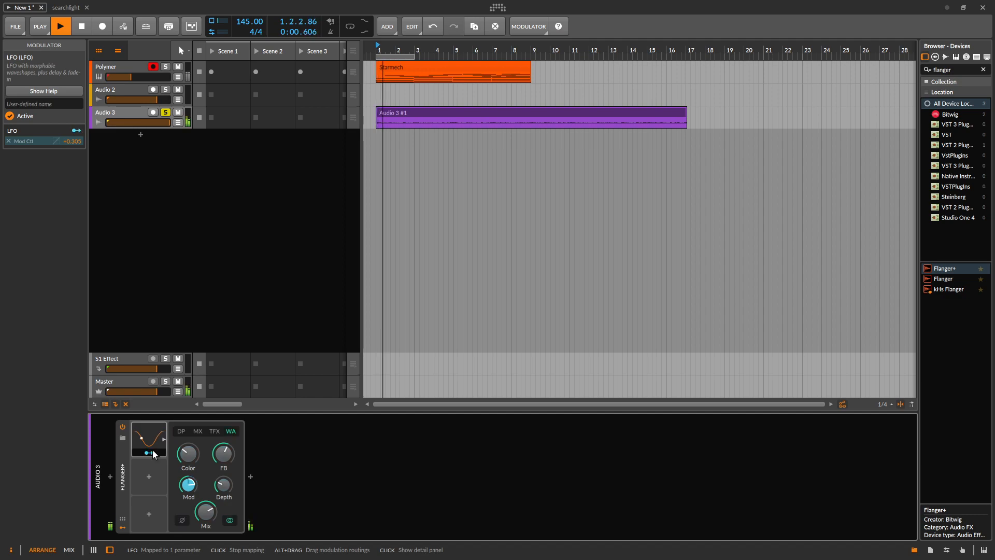
# Step: Show the LFO's details, switch its rate unit to kHz and lower the rate to about 0.19, with Flanger+ Mix at 100 %
pyautogui.click(153, 436)
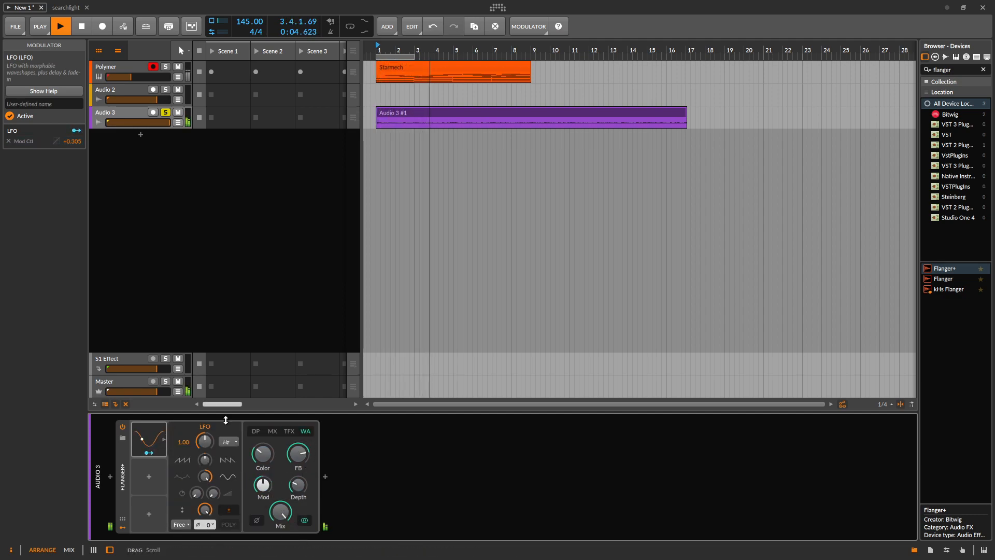
pyautogui.click(231, 442)
pyautogui.click(288, 233)
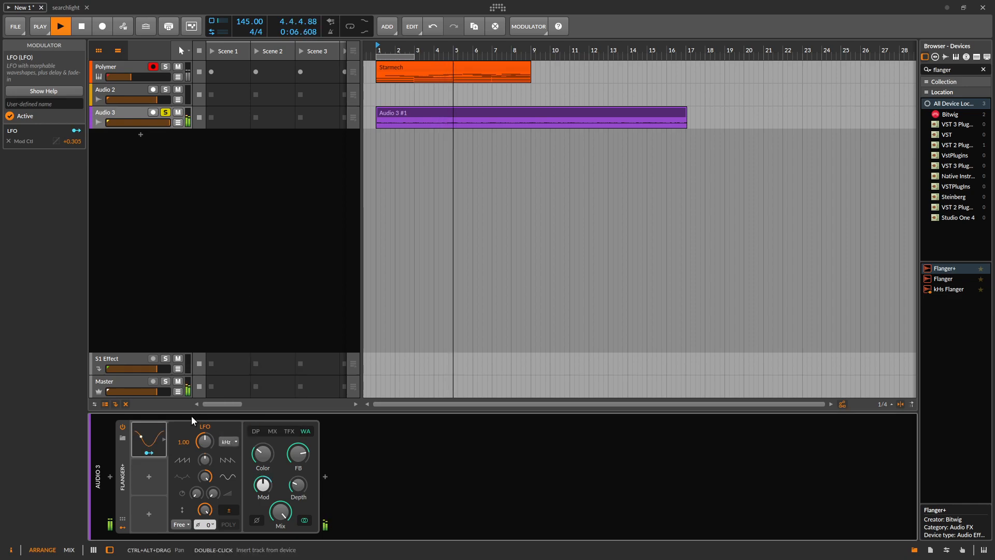
pyautogui.moveTo(201, 447)
pyautogui.mouseDown()
pyautogui.moveTo(201, 467)
pyautogui.moveTo(201, 450)
pyautogui.mouseUp()
# Step: Audition the TFX character with LFO rates of about 2.56 and 0.33 kHz while raising Depth and Color
pyautogui.click(294, 432)
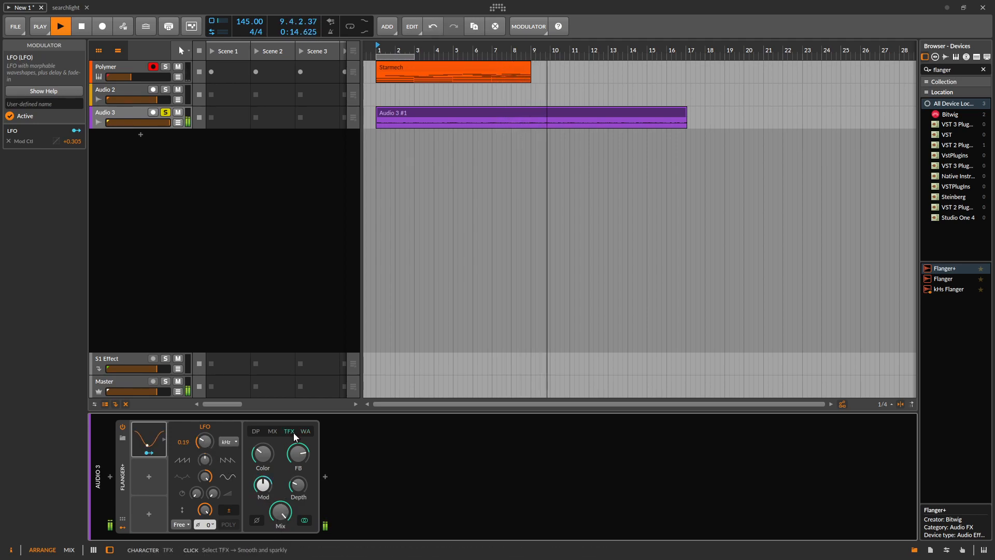
pyautogui.moveTo(201, 438); pyautogui.dragTo(201, 414)
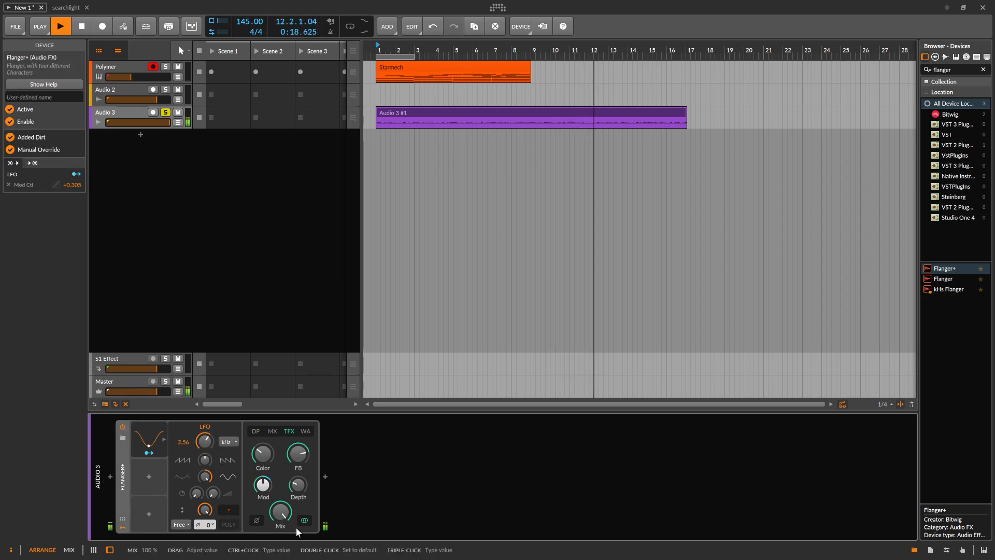
pyautogui.moveTo(300, 485); pyautogui.dragTo(301, 462)
pyautogui.moveTo(205, 442); pyautogui.dragTo(204, 457)
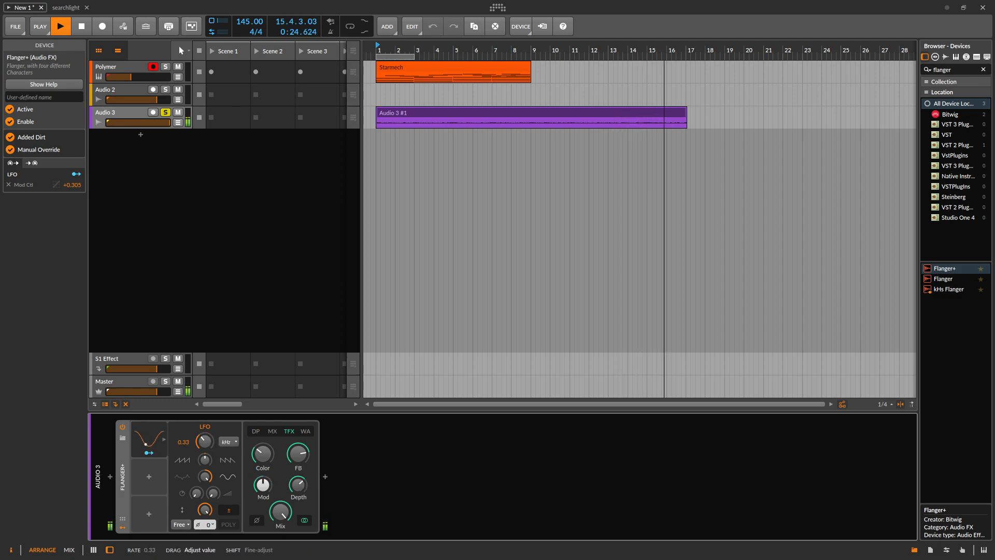
pyautogui.moveTo(263, 455); pyautogui.dragTo(263, 446)
# Step: Audition the MX and DP characters while varying feedback and the LFO rate, ending on DP at 0.51 kHz, and stop playback
pyautogui.click(271, 431)
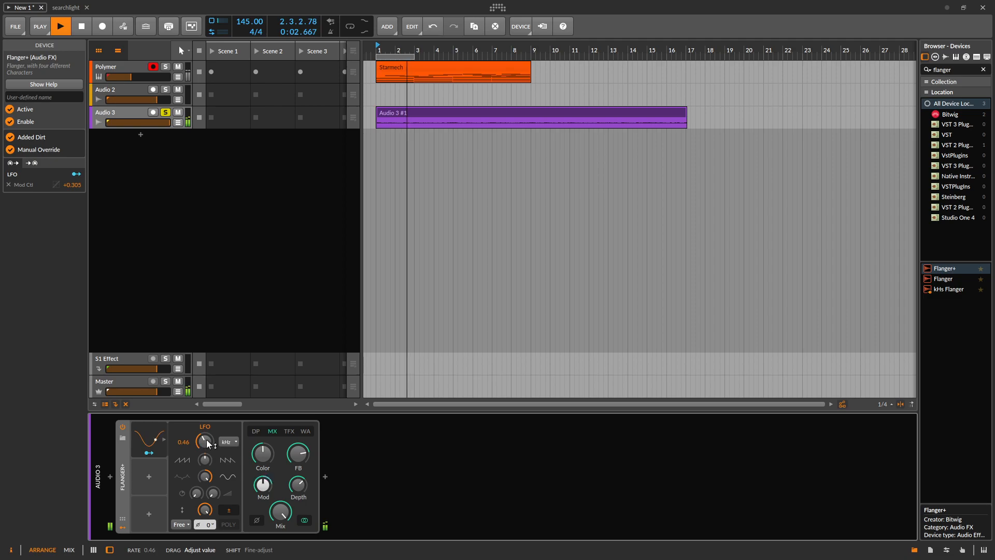
pyautogui.click(256, 430)
pyautogui.moveTo(205, 441)
pyautogui.mouseDown()
pyautogui.moveTo(204, 417)
pyautogui.moveTo(204, 446)
pyautogui.mouseUp()
pyautogui.moveTo(299, 455); pyautogui.dragTo(299, 450)
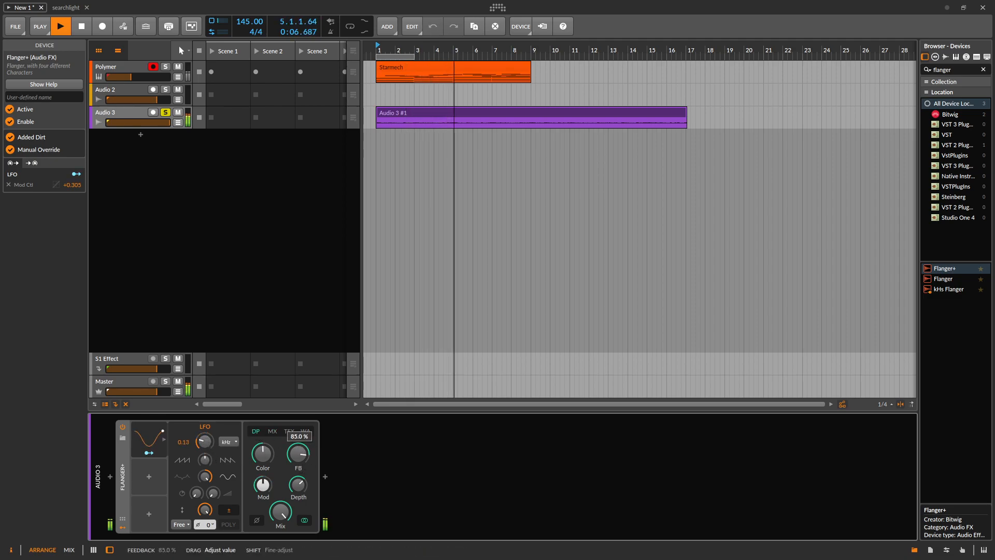
pyautogui.moveTo(205, 441); pyautogui.dragTo(207, 480)
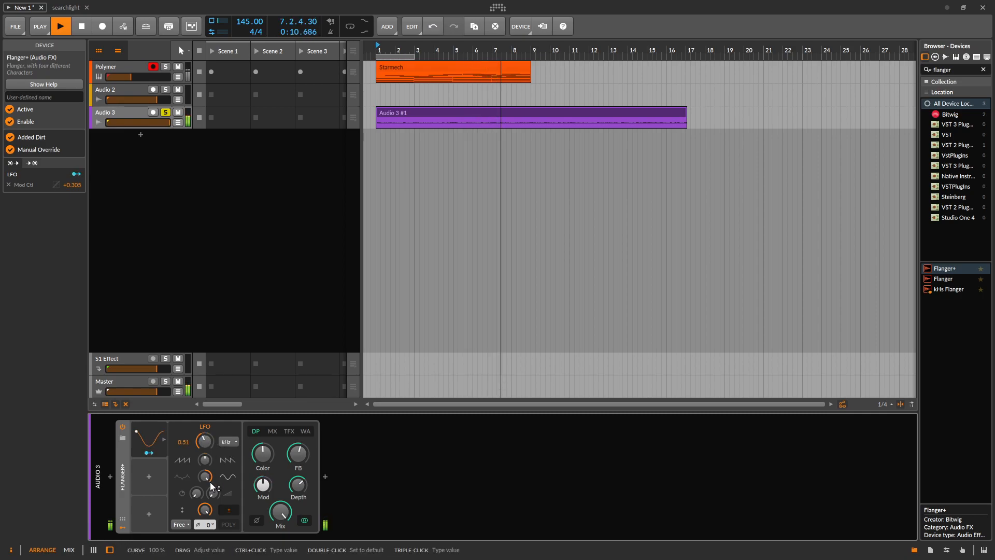
pyautogui.press('space')
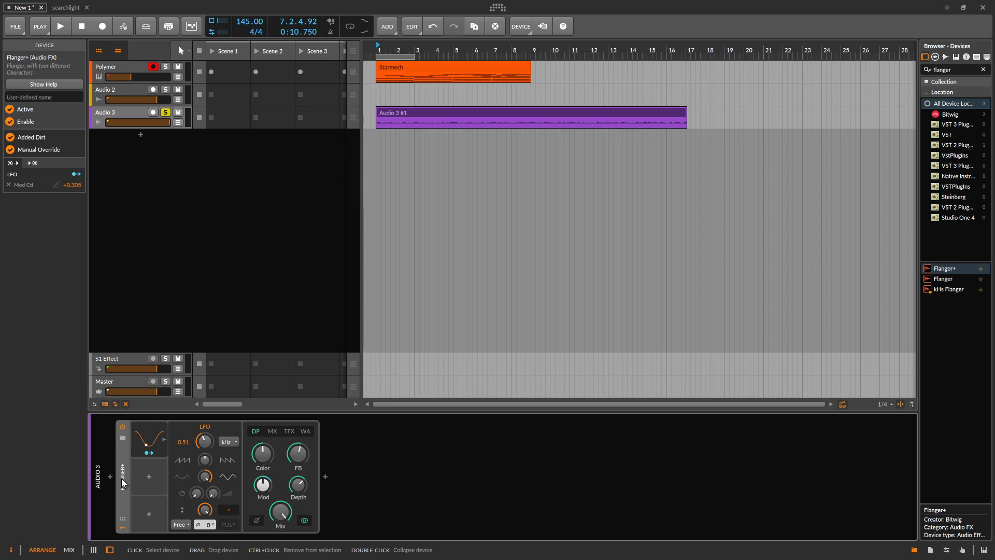
# Step: Delete Flanger+ from Audio 3, solo the Polymer track, and play its clip briefly without effects
pyautogui.press('Delete')
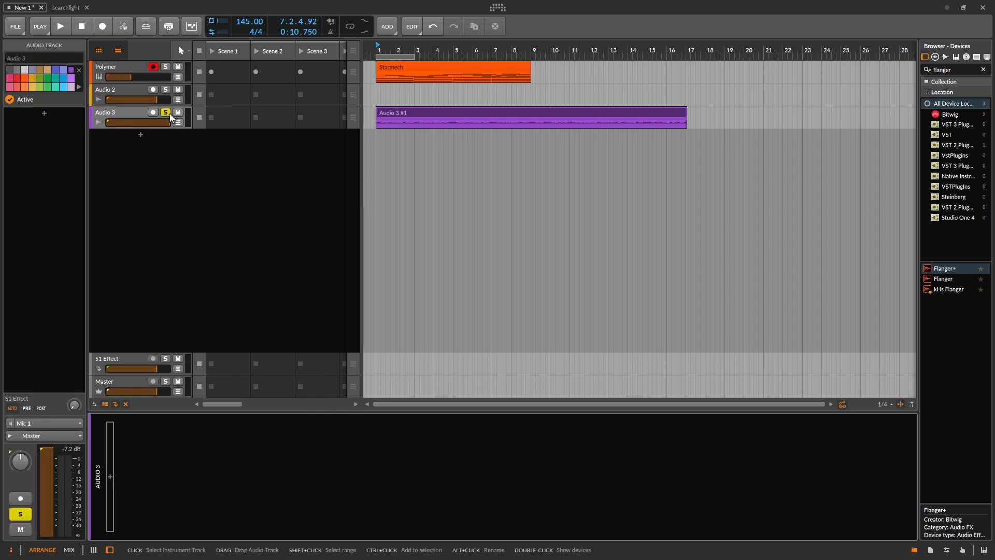
pyautogui.click(165, 66)
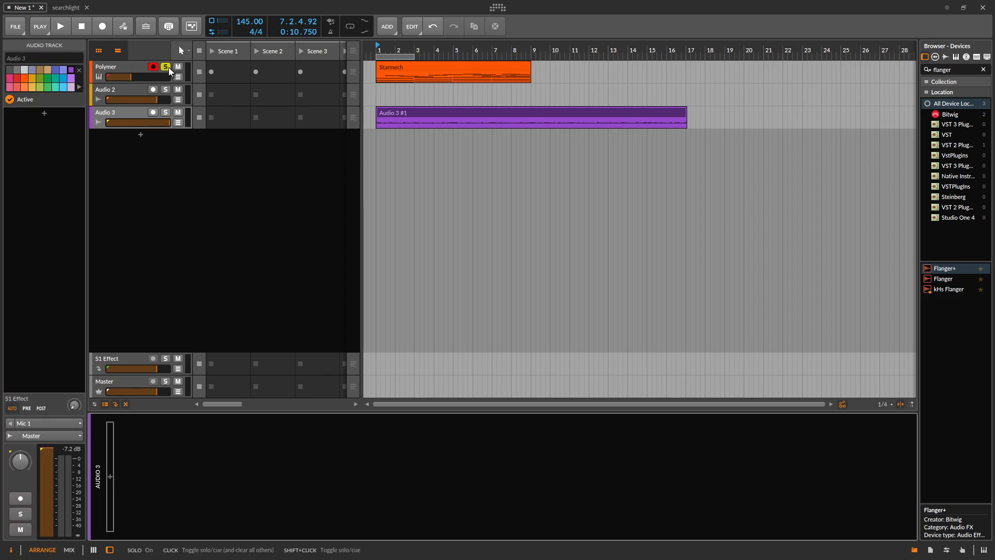
pyautogui.click(127, 64)
pyautogui.press('space')
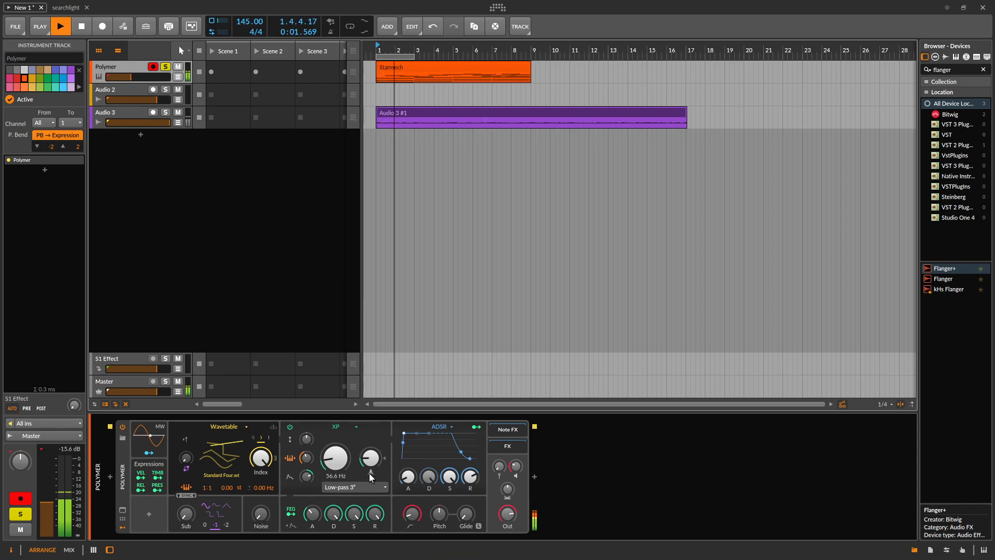
pyautogui.press('space')
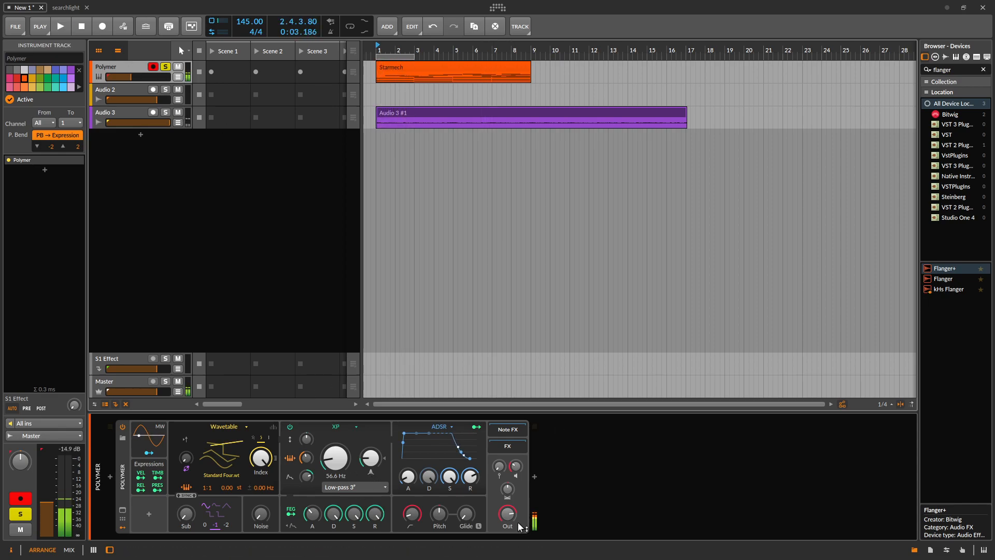
# Step: Add Chorus+ after Polymer, raise its Mix, and play the clip briefly through it
pyautogui.click(535, 475)
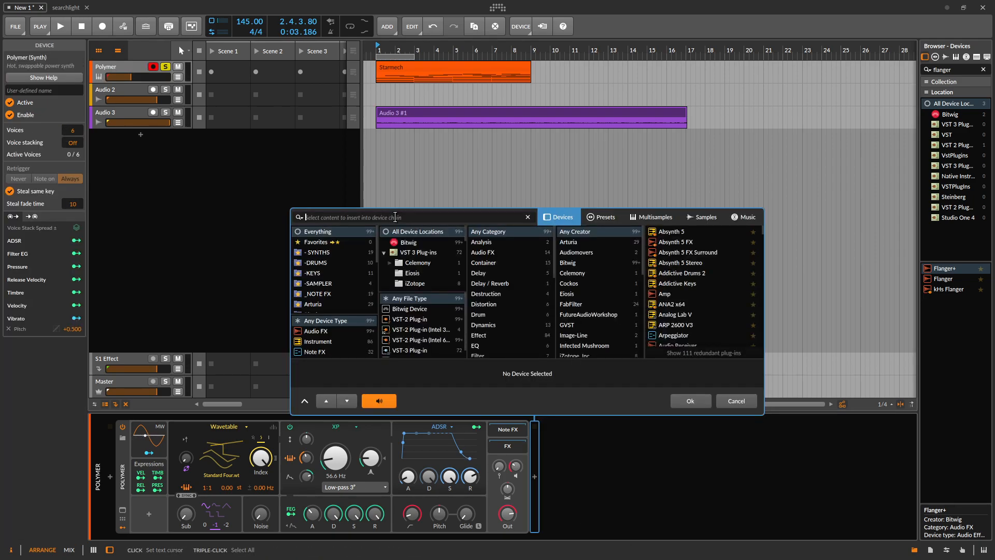
pyautogui.write('cho')
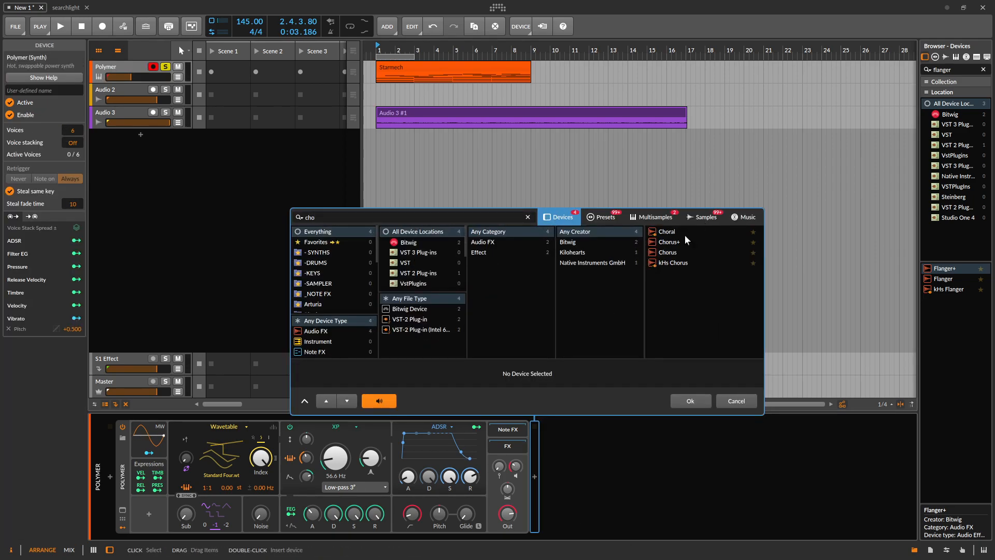
pyautogui.click(679, 242)
pyautogui.click(699, 399)
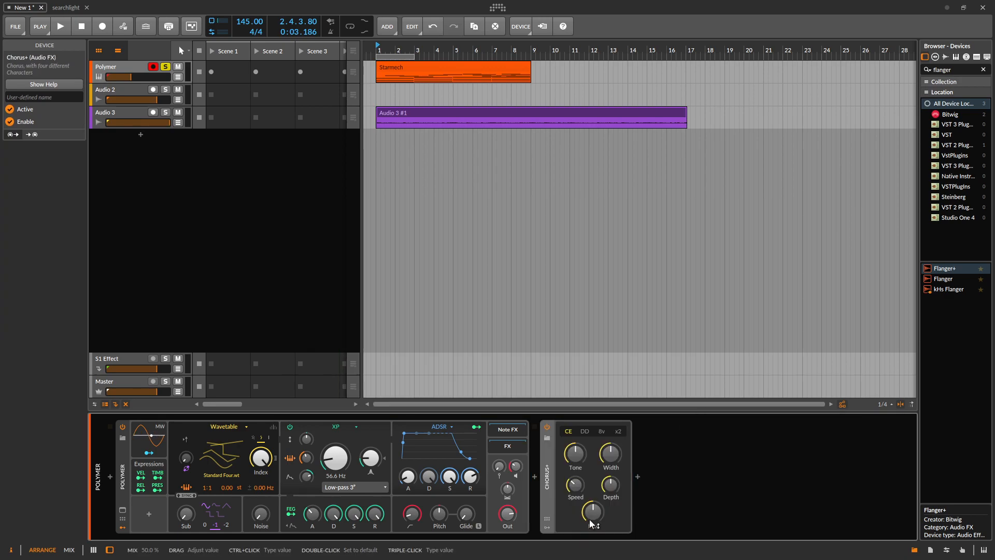
pyautogui.press('space')
pyautogui.moveTo(588, 515); pyautogui.dragTo(588, 513)
pyautogui.press('space')
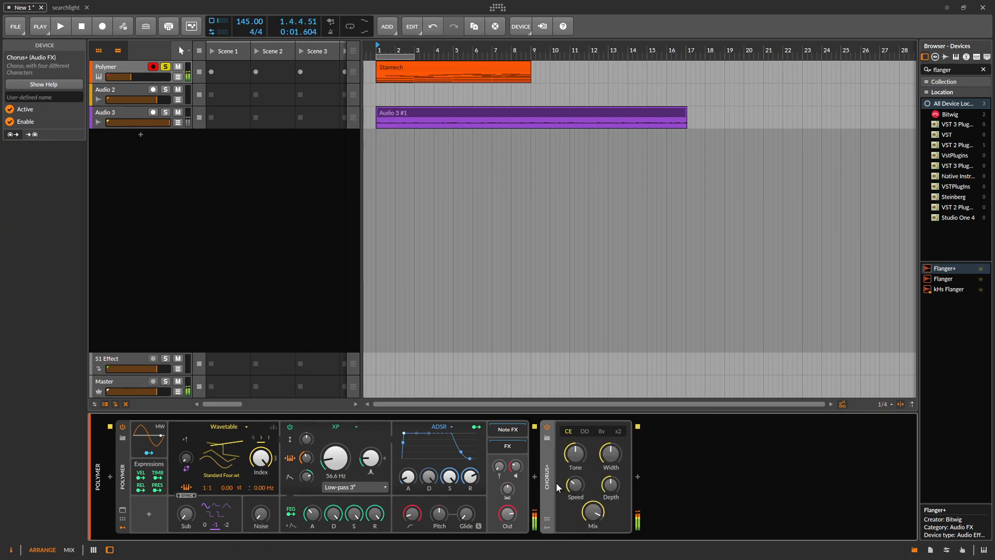
# Step: Play the clip with Chorus+ bypassed for comparison, stop playback and re-enable the device
pyautogui.click(546, 426)
pyautogui.press('space')
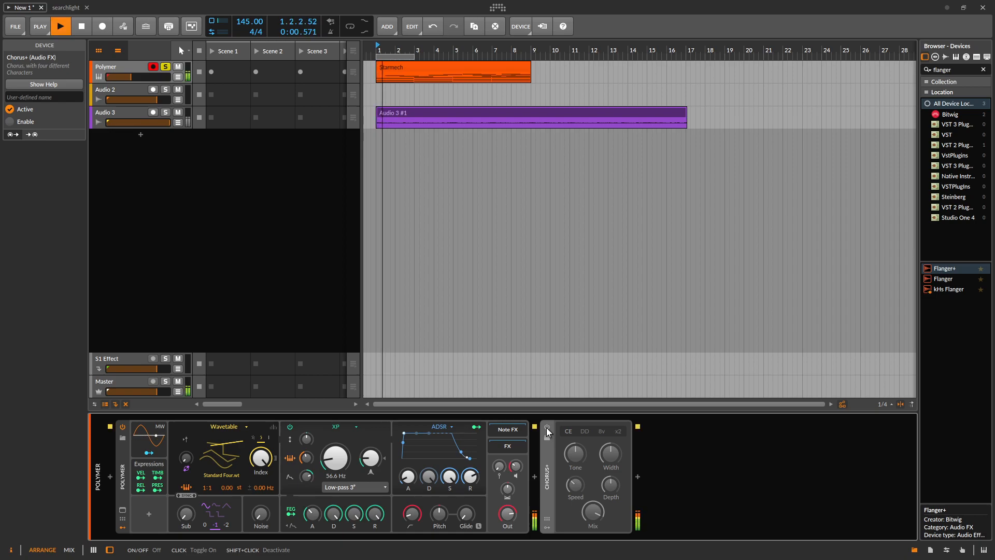
pyautogui.press('space')
pyautogui.click(546, 427)
# Step: Add Bitwig's Reverb after Chorus+, start playback, and raise the reverb time to about 6 s
pyautogui.doubleClick(643, 477)
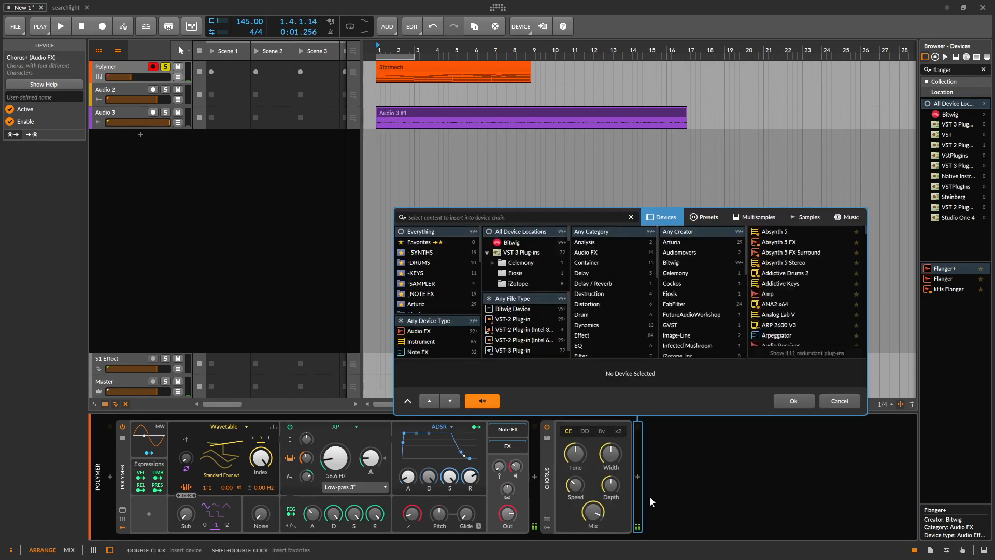
pyautogui.write('rev')
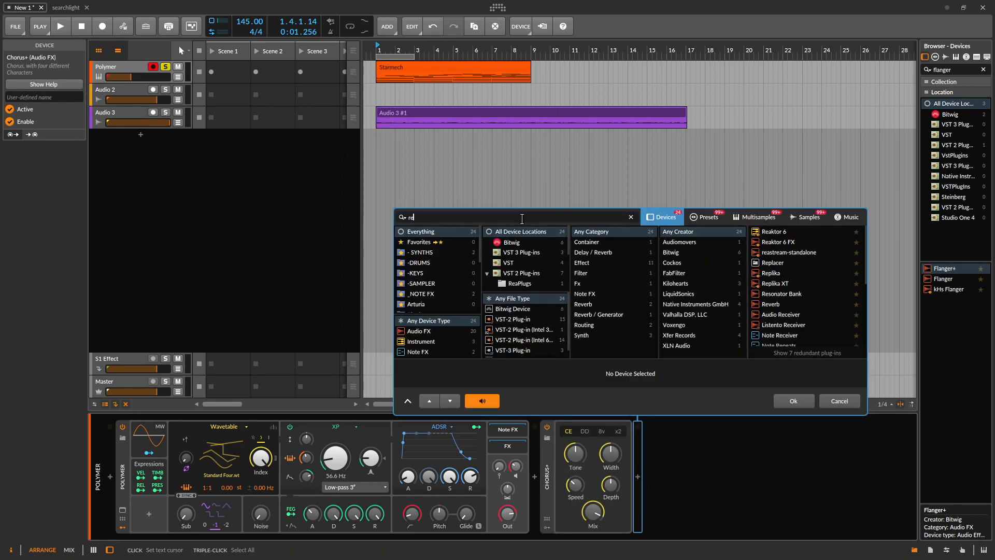
pyautogui.click(771, 232)
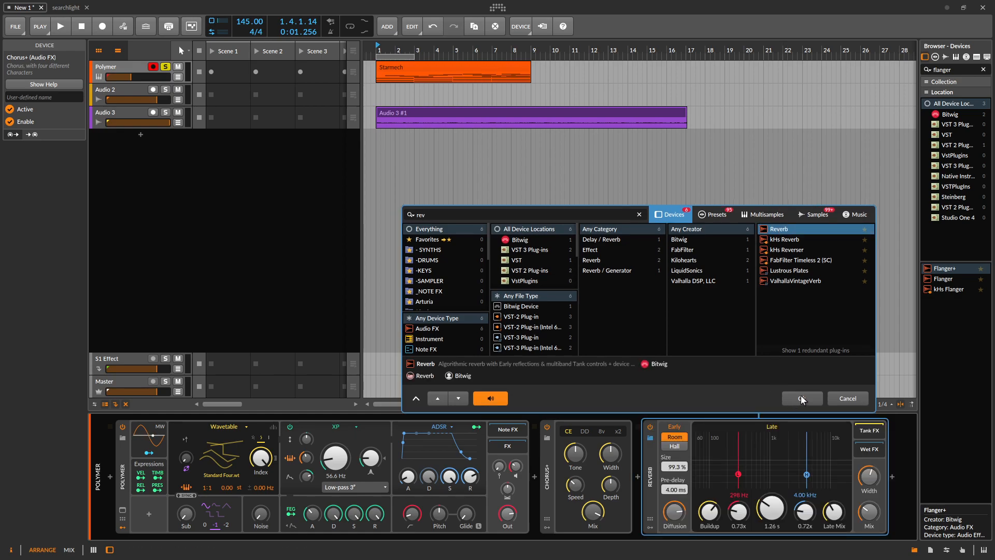
pyautogui.click(794, 401)
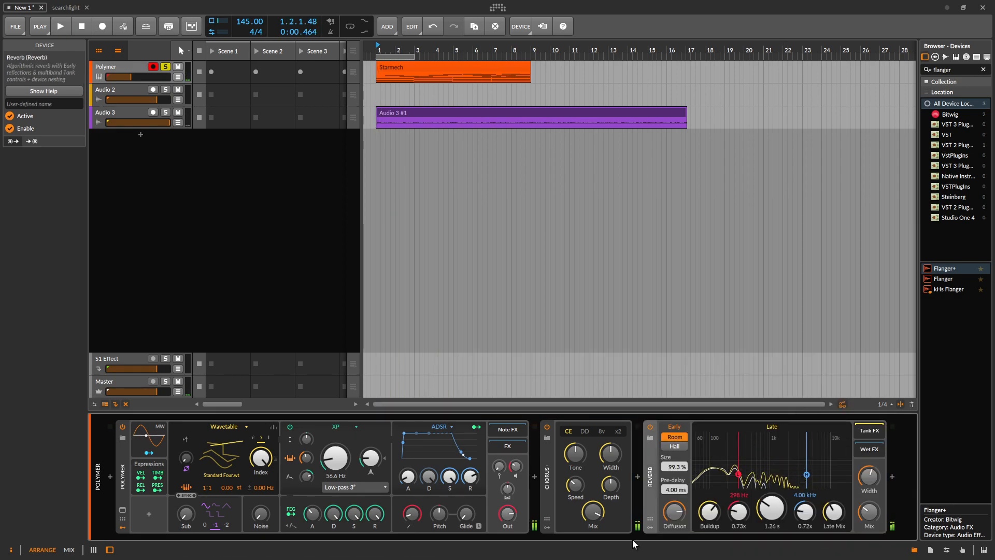
pyautogui.press('space')
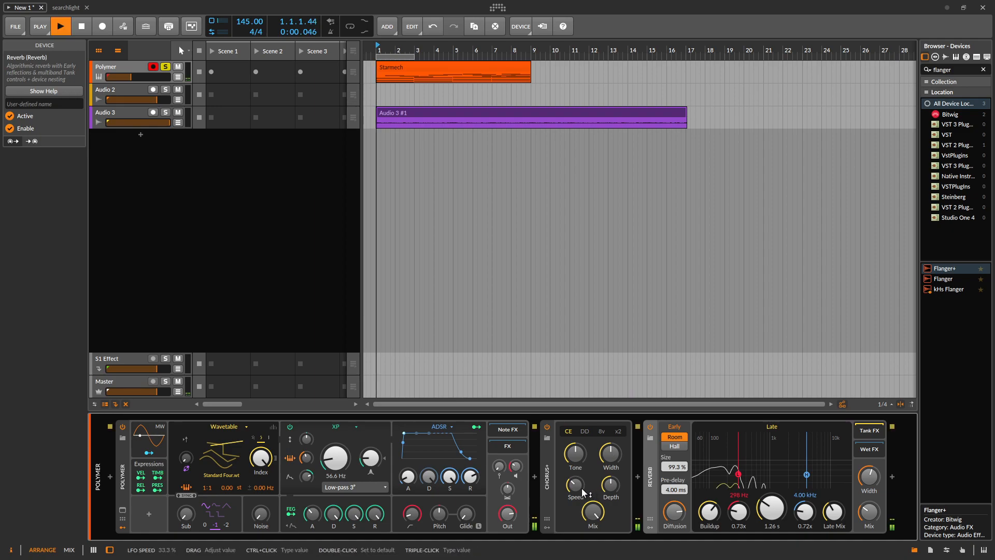
pyautogui.moveTo(773, 509); pyautogui.dragTo(772, 467)
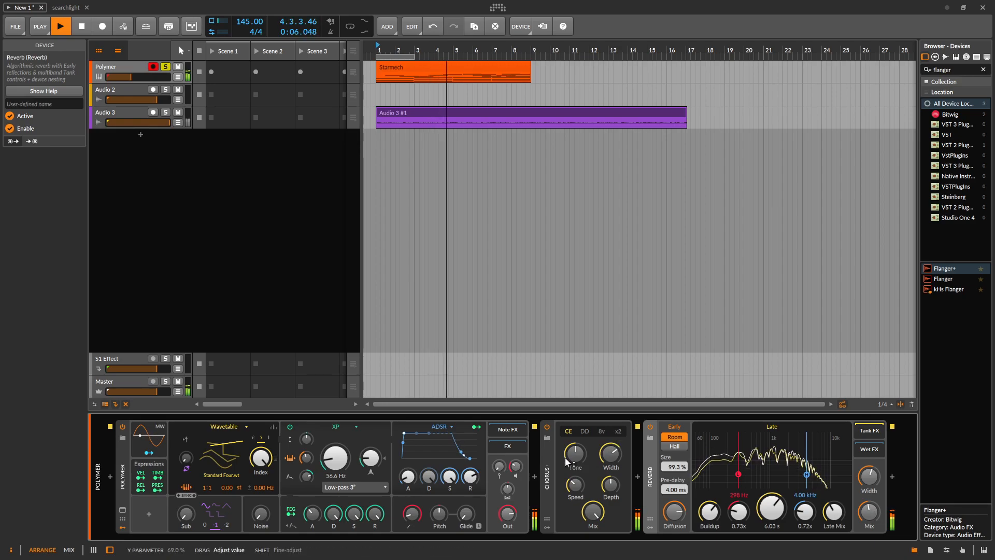
# Step: Audition the DD and 8v characters of Chorus+ with the reverb, restarting playback for 8v
pyautogui.click(584, 431)
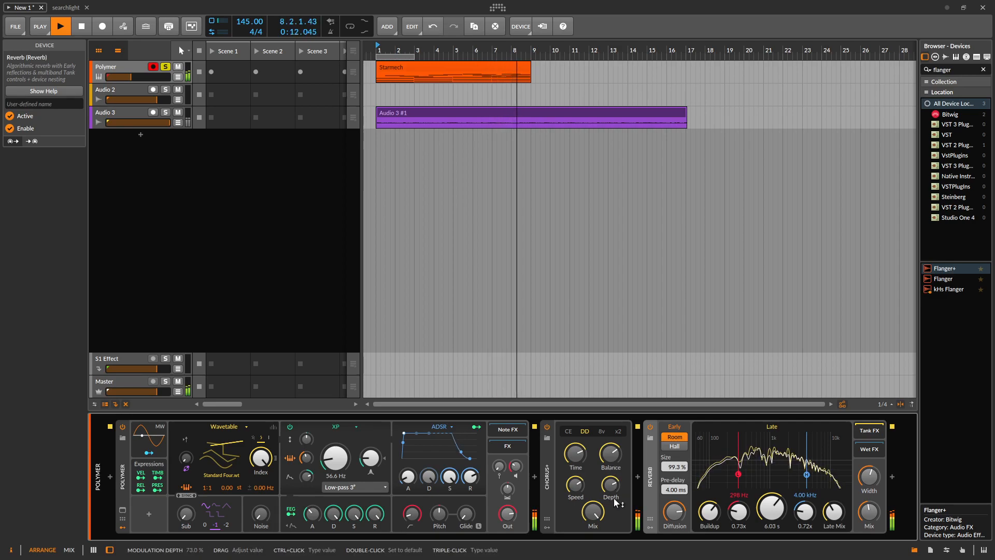
pyautogui.press('space')
pyautogui.click(601, 431)
pyautogui.press('space')
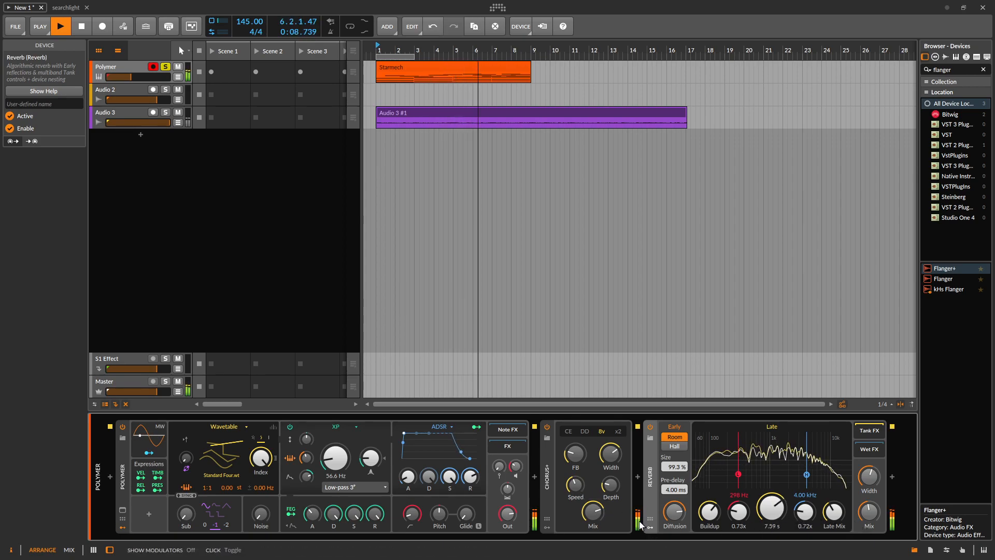
# Step: Stop playback, lower the project tempo to 107 BPM, and play the clip again
pyautogui.press('space')
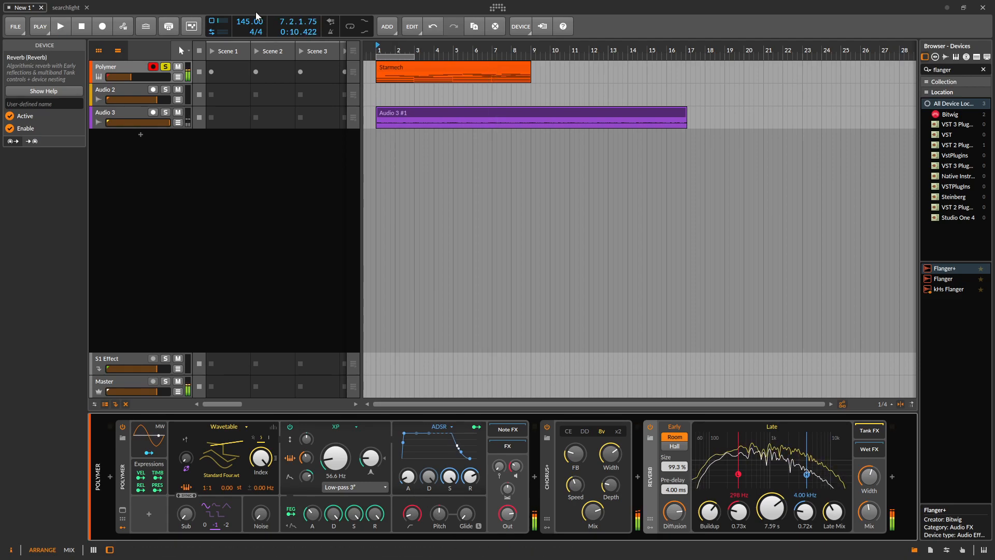
pyautogui.moveTo(241, 23); pyautogui.dragTo(241, 38)
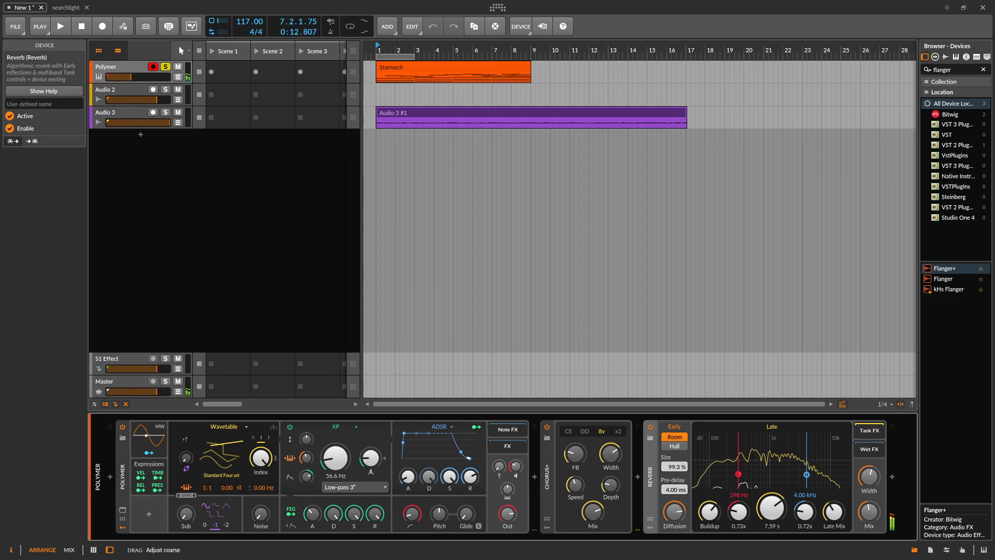
pyautogui.press('space')
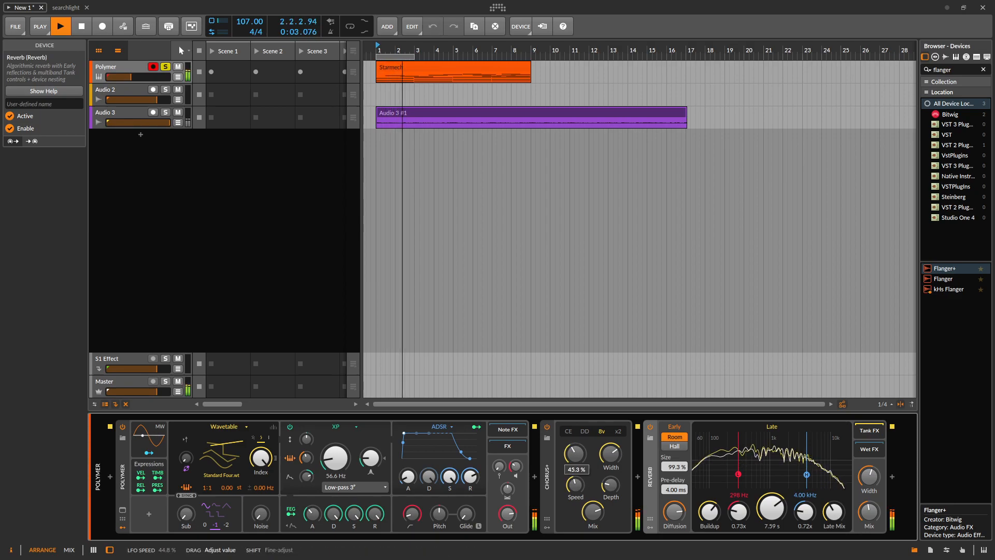
# Step: Audition the x2 character of Chorus+ and compare it with the device bypassed
pyautogui.click(620, 431)
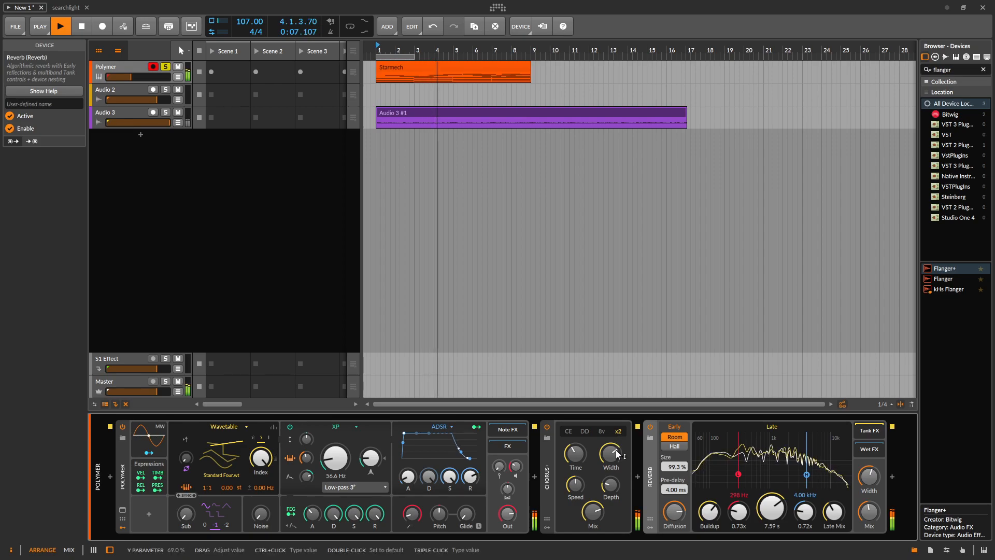
pyautogui.click(547, 428)
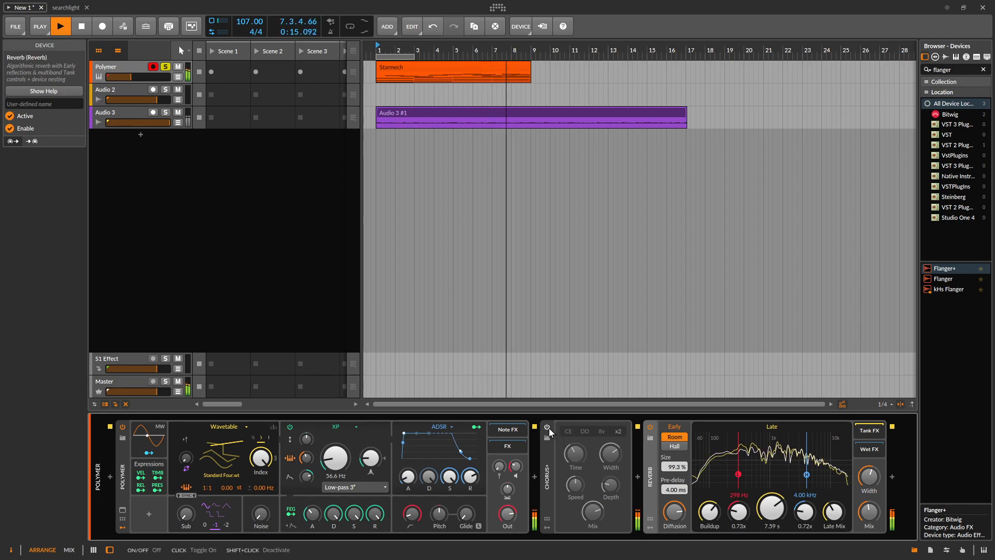
pyautogui.click(547, 427)
# Step: Switch Chorus+ to CE with Width at about 79 %, raise Polymer's filter cutoff to about 104 Hz, and stop playback
pyautogui.click(568, 430)
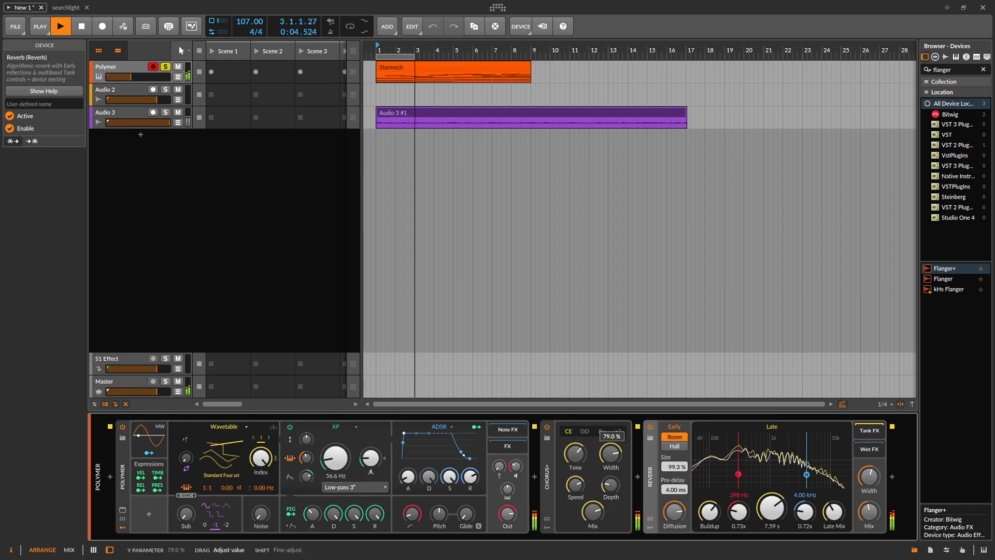
pyautogui.moveTo(610, 469); pyautogui.dragTo(610, 451)
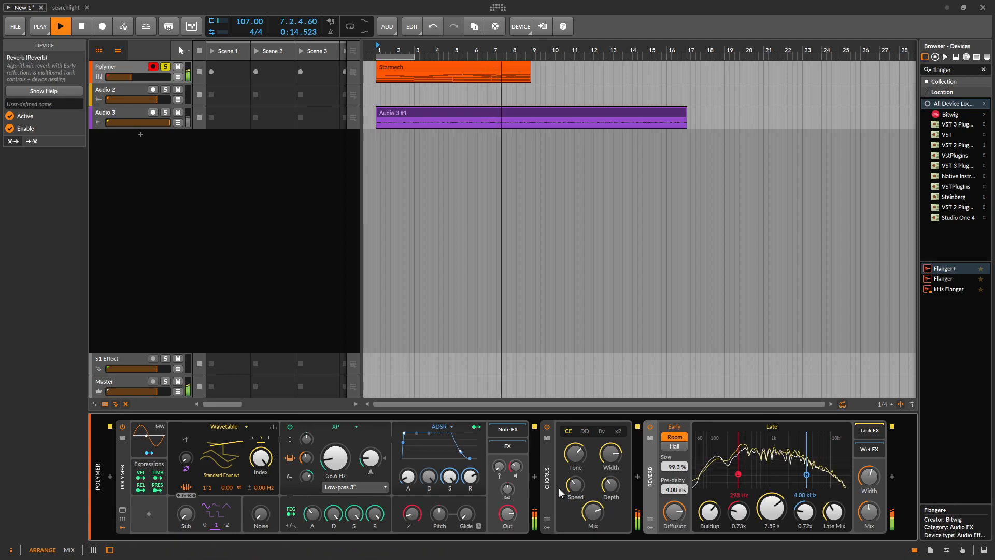
pyautogui.moveTo(337, 461); pyautogui.dragTo(337, 455)
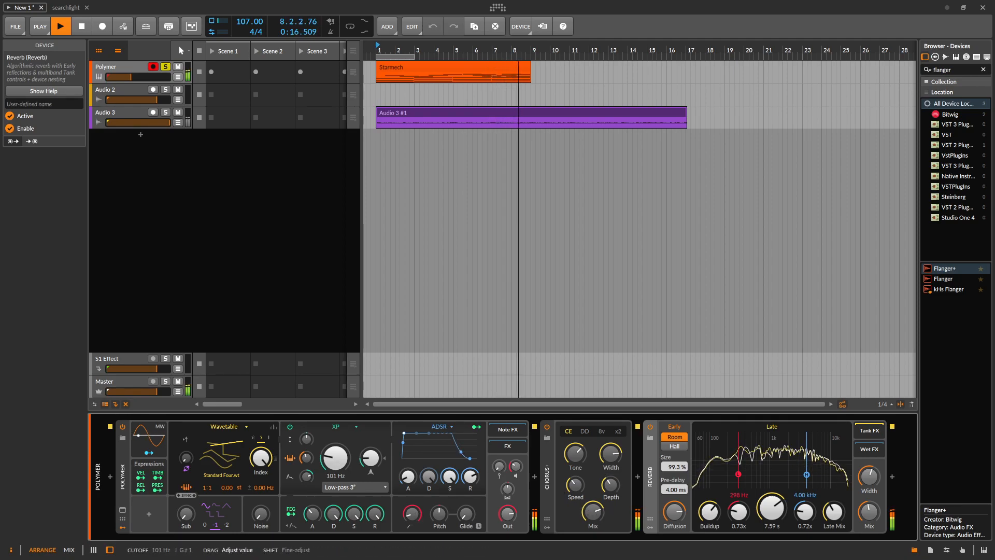
pyautogui.press('space')
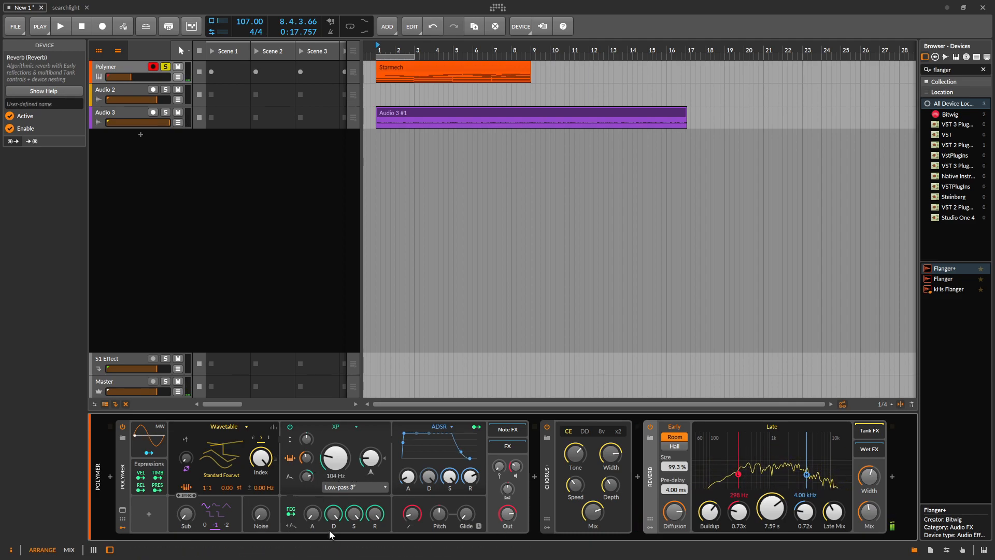
# Step: Insert an Arpeggiator before Polymer, set its pattern to Up/Down, and start playback
pyautogui.click(110, 477)
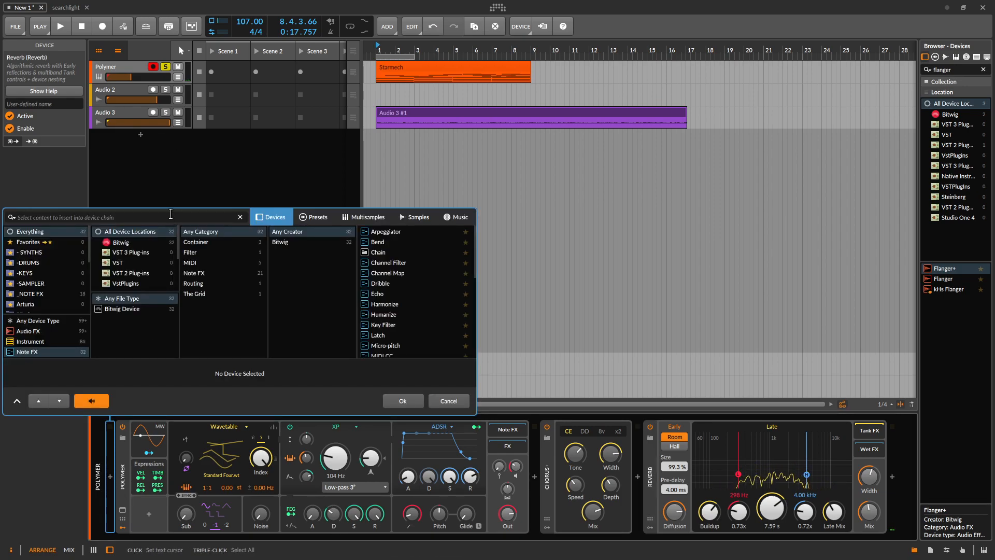
pyautogui.write('arp')
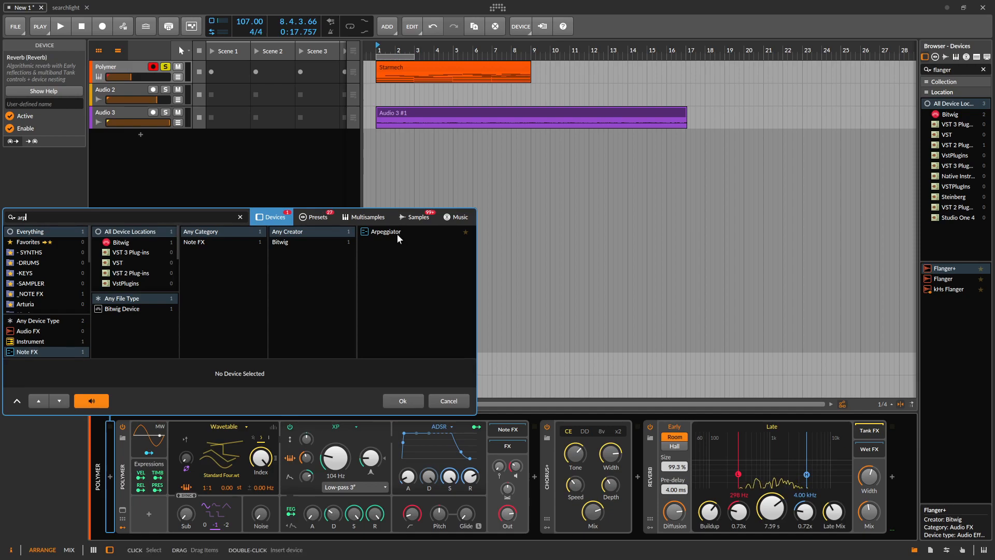
pyautogui.click(398, 233)
pyautogui.click(409, 398)
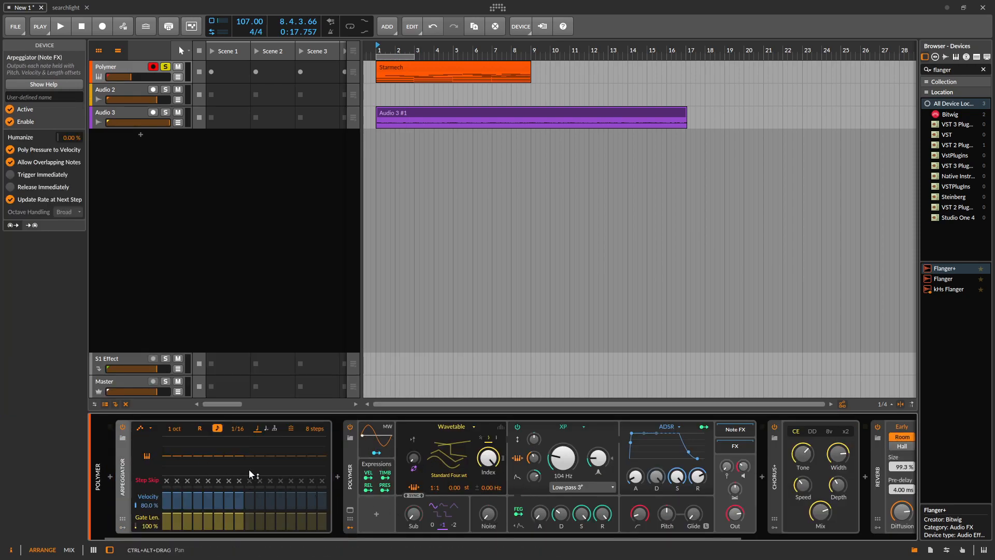
pyautogui.click(146, 428)
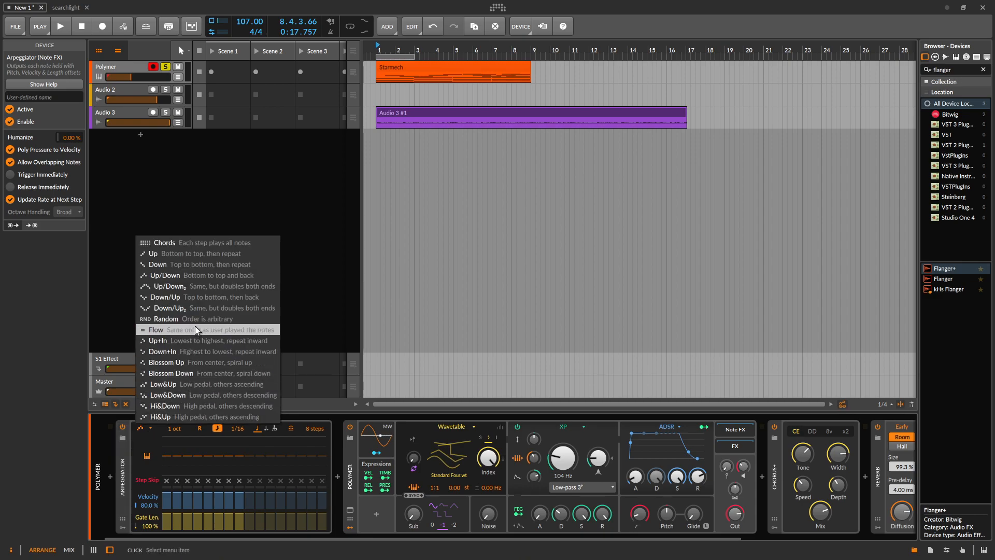
pyautogui.click(193, 275)
pyautogui.press('space')
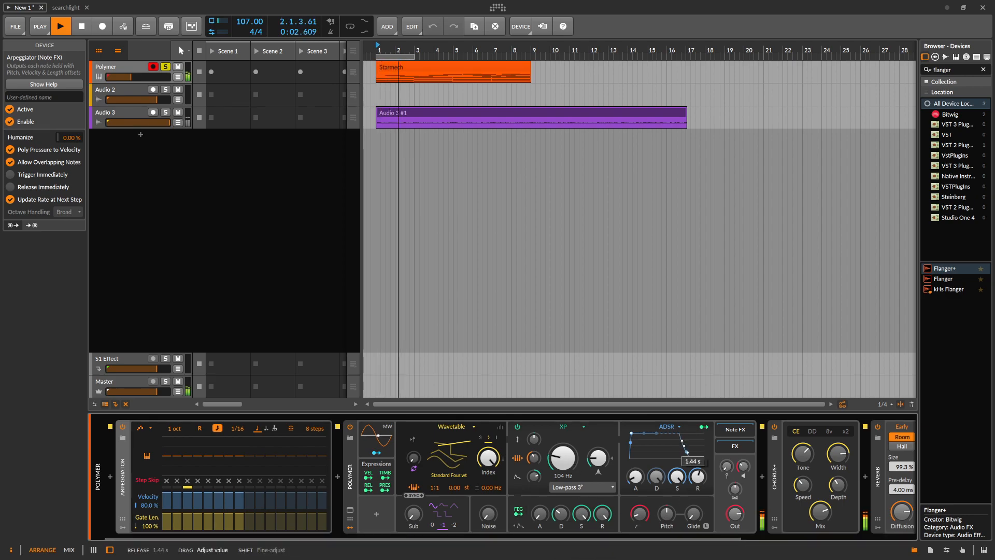
# Step: Shorten Polymer's amp and filter envelope releases, adjust the filter envelope decay, and set the wavetable ratio to 1:2
pyautogui.moveTo(698, 477); pyautogui.dragTo(697, 493)
pyautogui.moveTo(603, 516); pyautogui.dragTo(582, 558)
pyautogui.moveTo(560, 517); pyautogui.dragTo(561, 513)
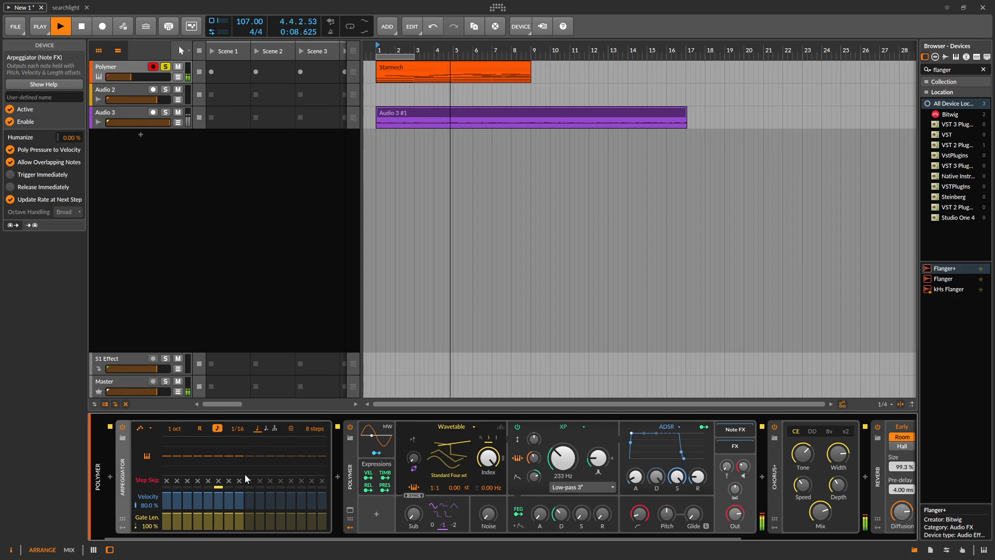
pyautogui.moveTo(440, 489); pyautogui.dragTo(440, 481)
# Step: Switch Chorus+ to the DD character for the arpeggiated sound and toggle playback
pyautogui.hscroll(4, 478, 536)
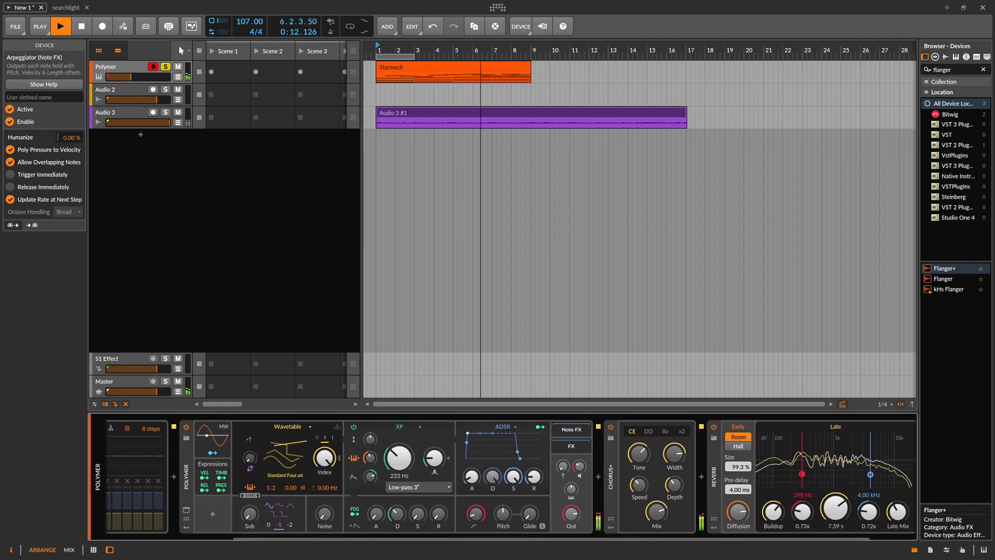
pyautogui.click(648, 432)
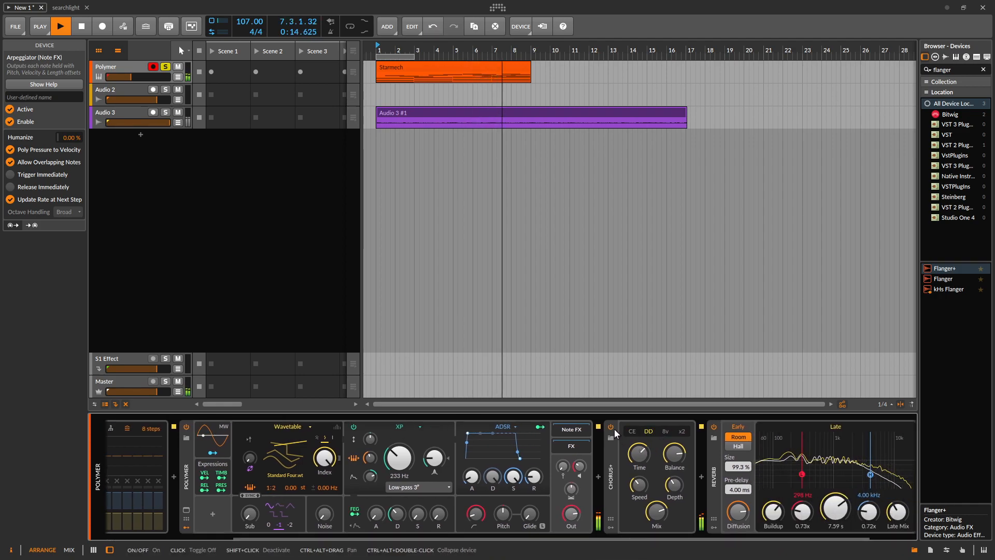
pyautogui.press('space')
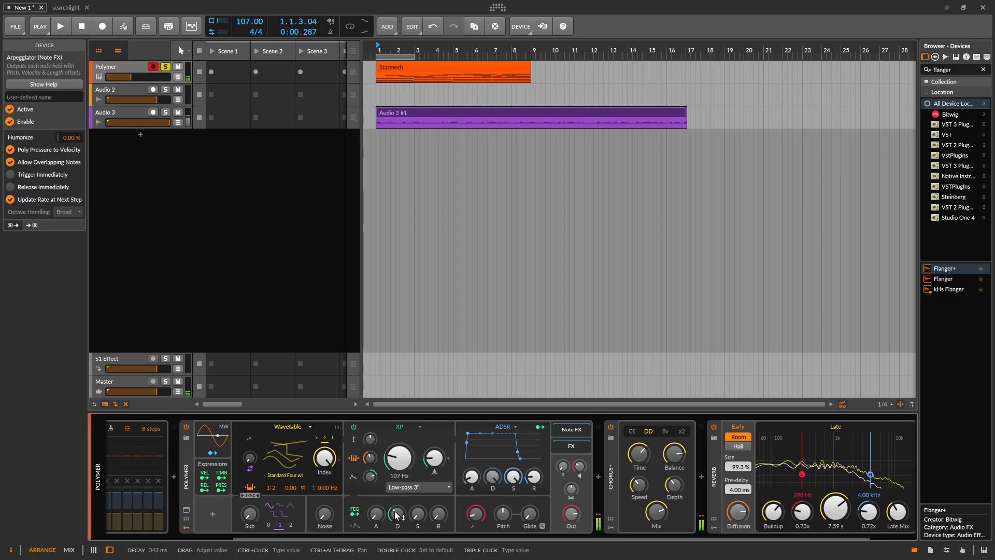
# Step: Compare the arpeggiated sound with Chorus+ bypassed and enabled, and switch Chorus+ to the CE character
pyautogui.press('space')
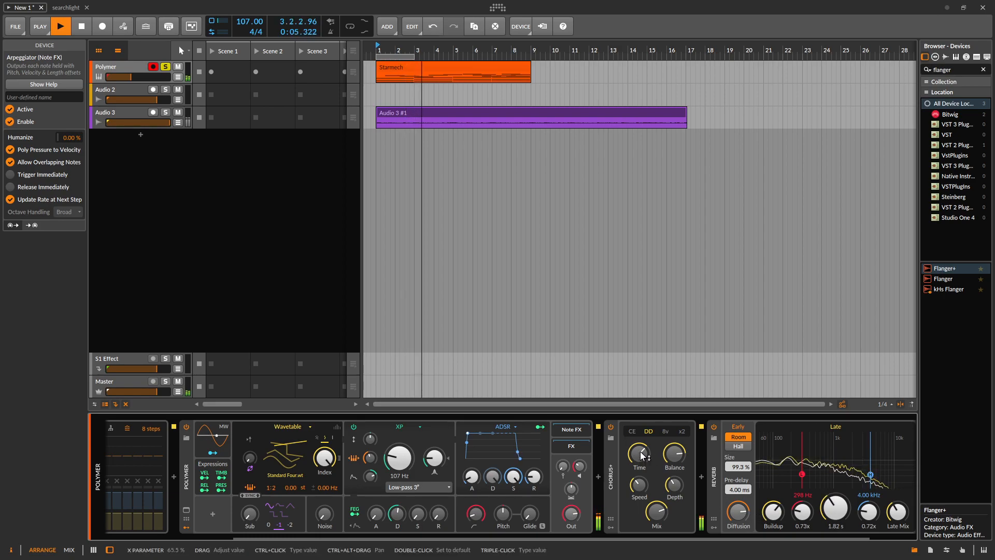
pyautogui.click(611, 427)
pyautogui.press('space')
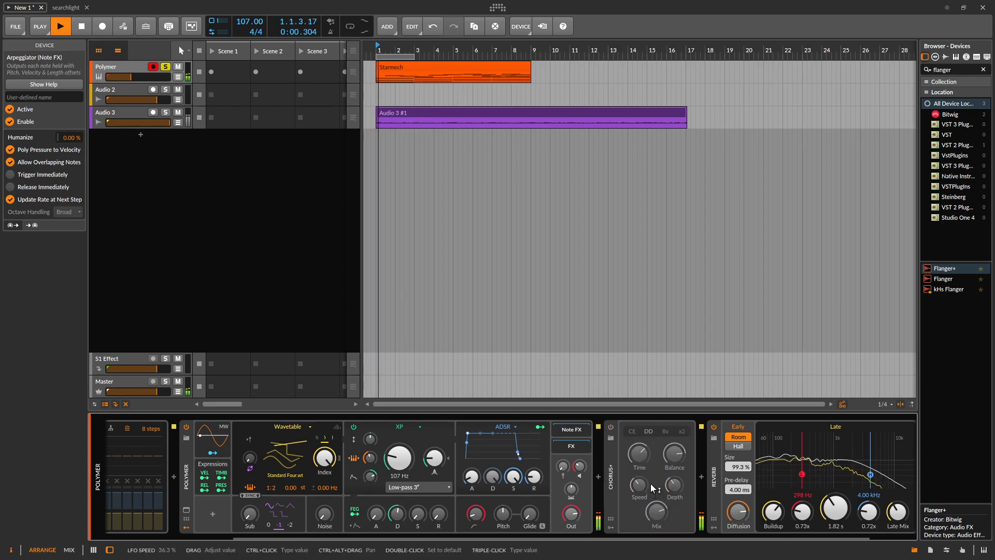
pyautogui.click(611, 428)
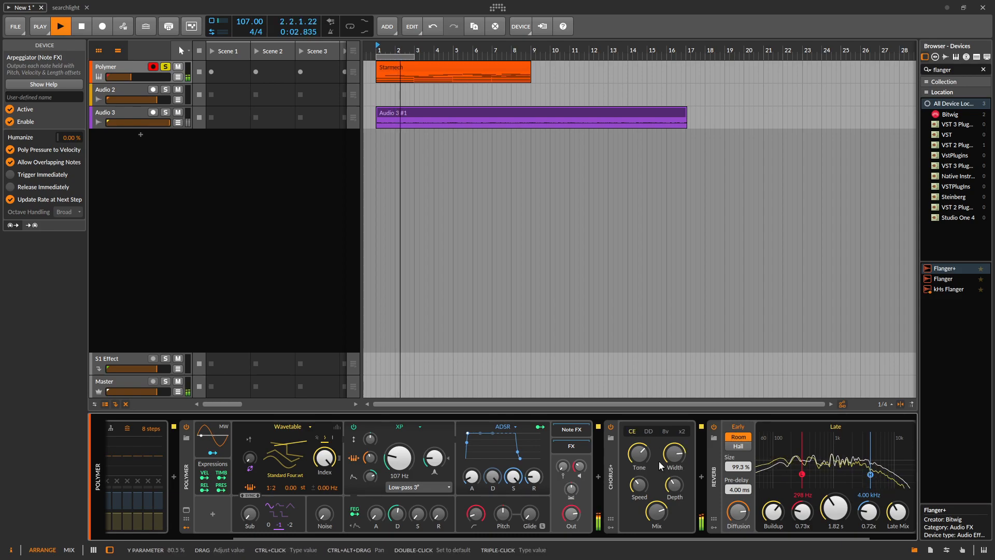
pyautogui.press('space')
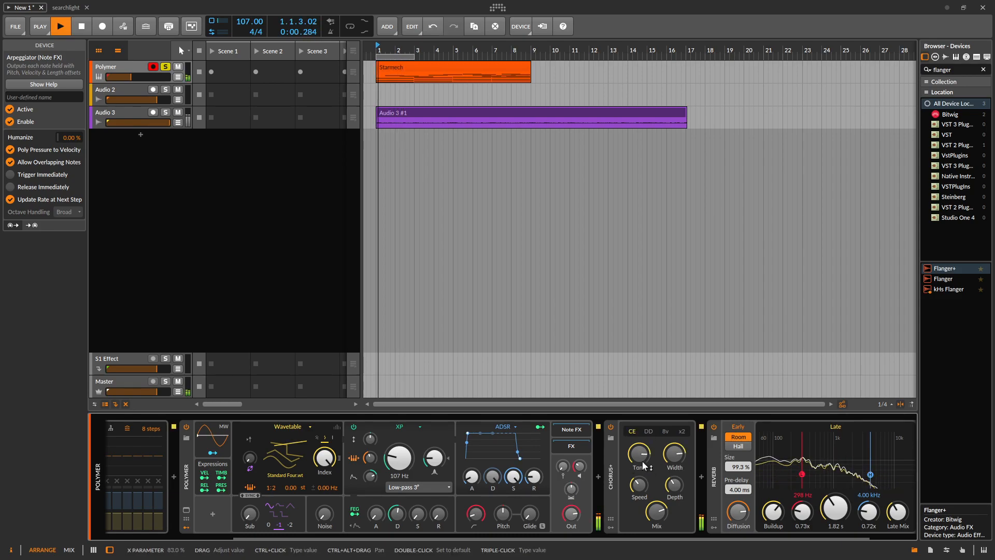
# Step: Set Chorus+ Tone to about 42 %, lower its Speed, switch it to the 8v character, and stop playback
pyautogui.click(674, 454)
pyautogui.moveTo(657, 511); pyautogui.dragTo(641, 496)
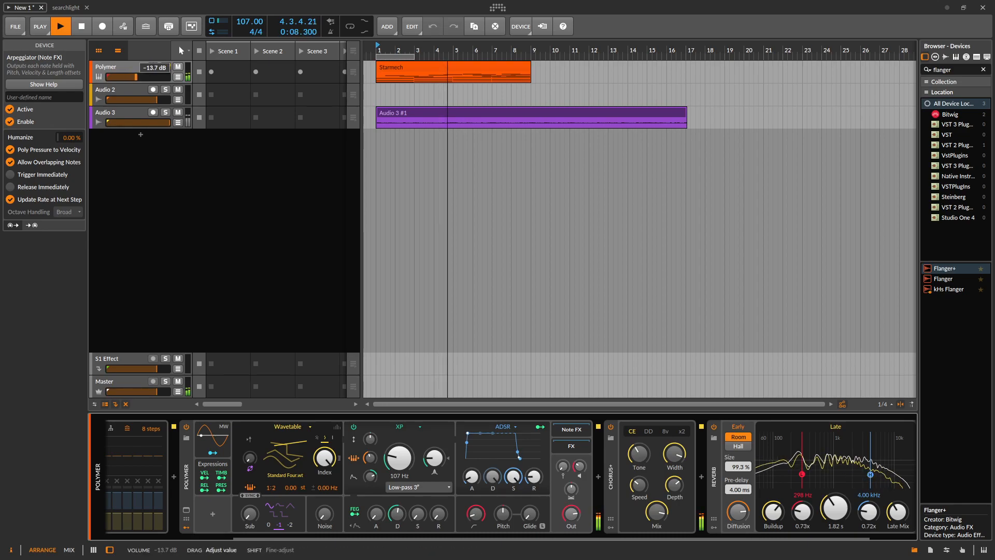
pyautogui.click(640, 454)
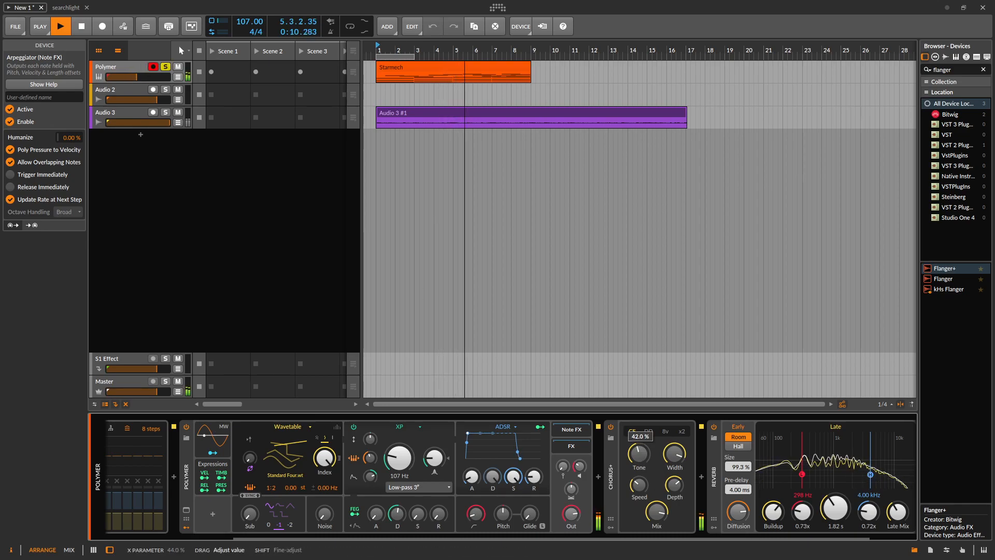
pyautogui.moveTo(639, 454); pyautogui.dragTo(674, 418)
pyautogui.click(675, 454)
pyautogui.moveTo(639, 486); pyautogui.dragTo(675, 506)
pyautogui.press('space')
# Step: Try replacing Chorus+ with Phaser+ found by searching the devices for "phaser", and undo the replacement
pyautogui.click(615, 483)
pyautogui.press('Delete')
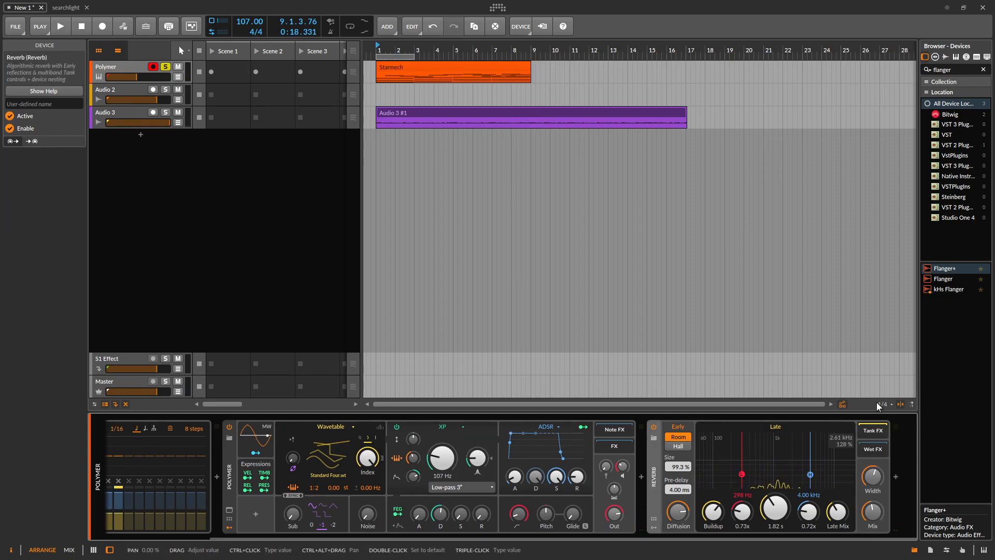
pyautogui.moveTo(955, 70); pyautogui.dragTo(889, 67)
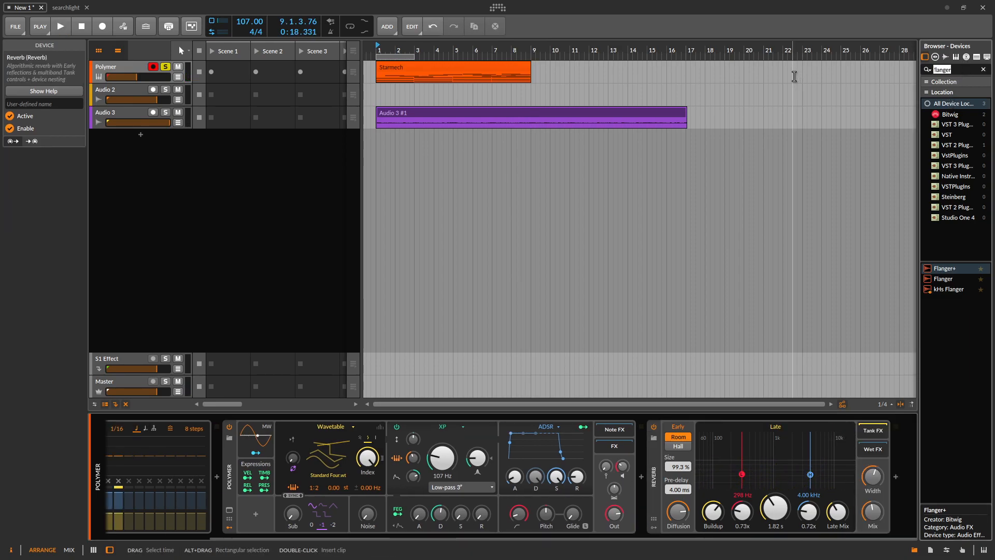
pyautogui.write('phase')
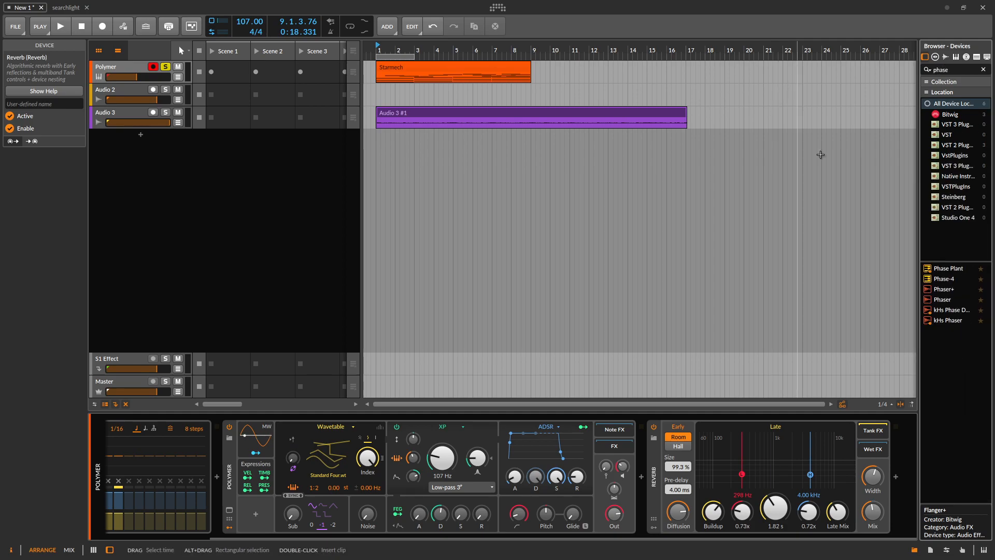
pyautogui.write('r')
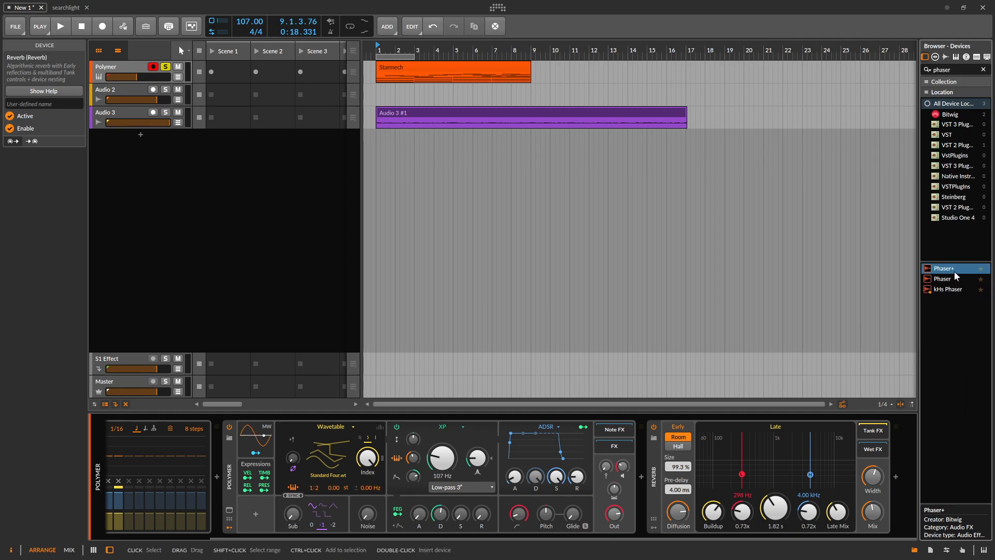
pyautogui.moveTo(953, 269); pyautogui.dragTo(661, 478)
pyautogui.hotkey('ctrl', 'z')
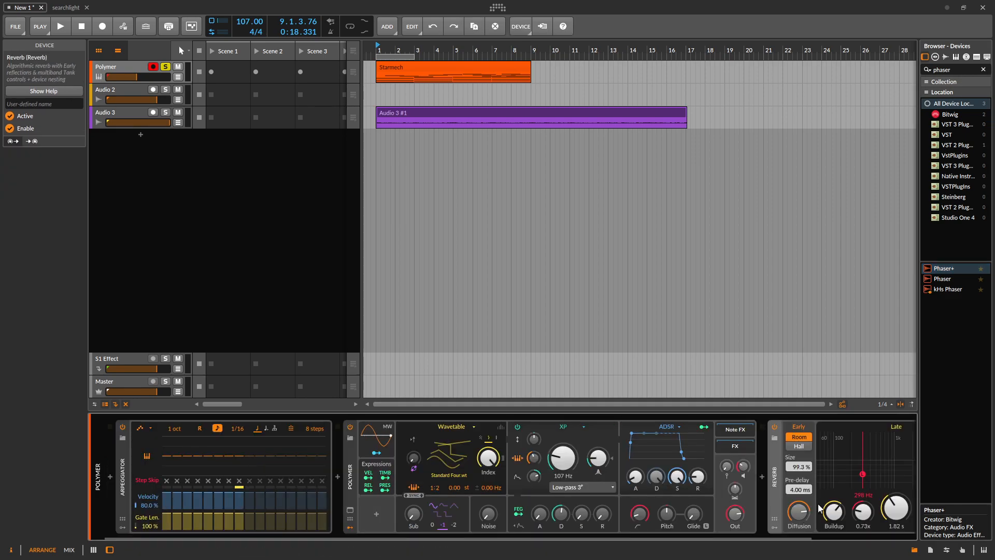
pyautogui.hotkey('ctrl', 'z')
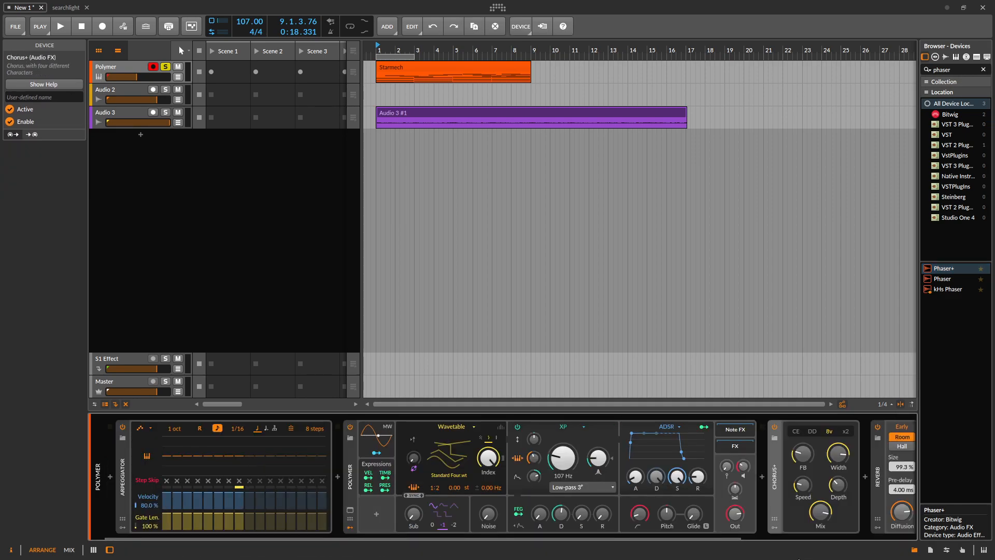
# Step: Move Chorus+ behind the Reverb in the device chain and raise the reverb time to 10.5 s
pyautogui.moveTo(724, 539); pyautogui.dragTo(911, 542)
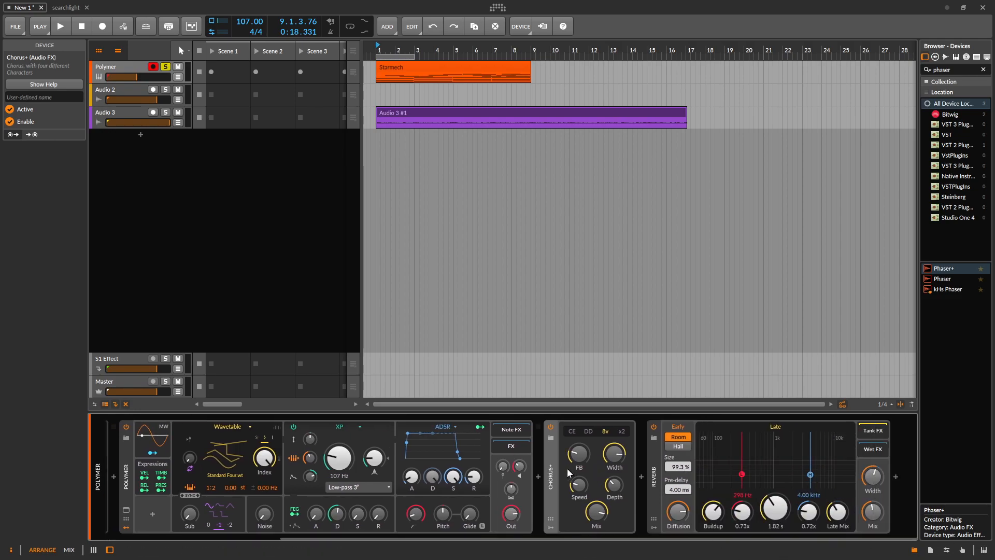
pyautogui.moveTo(561, 470); pyautogui.dragTo(897, 475)
pyautogui.press('space')
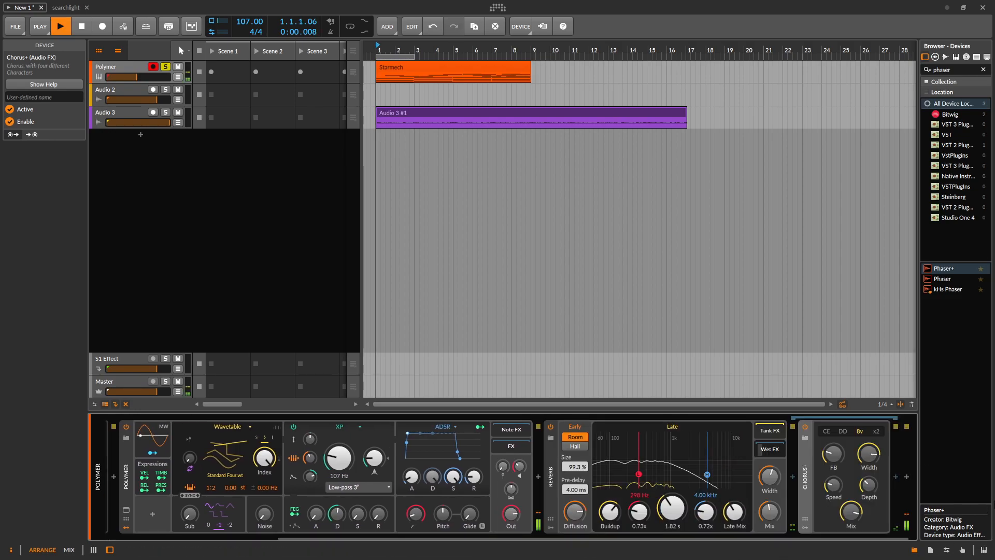
pyautogui.press('space')
pyautogui.moveTo(672, 509); pyautogui.dragTo(673, 506)
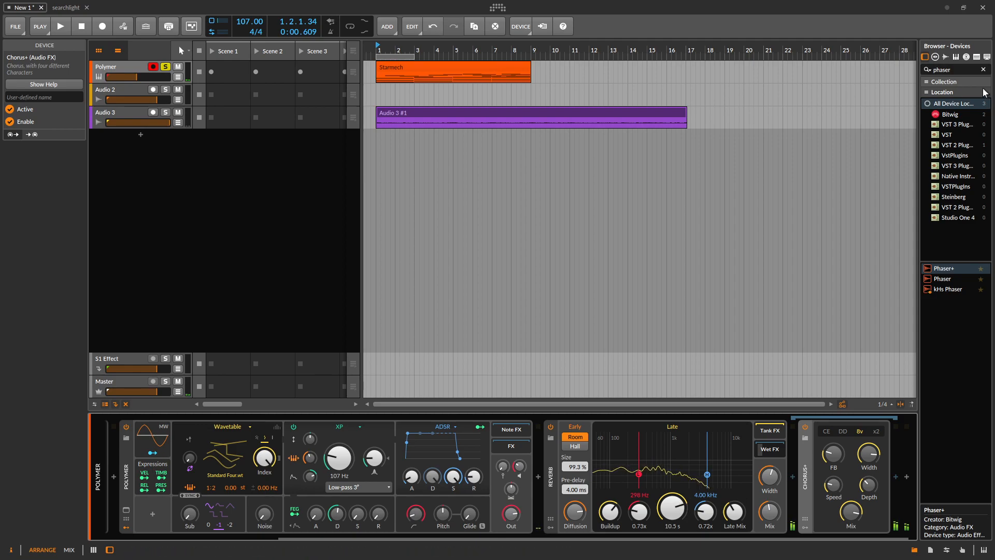
# Step: During playback, set Chorus+ Depth to about 26.5 %, switch it through DD to CE, and shorten the reverb time to about 2.14 s
pyautogui.press('space')
pyautogui.moveTo(834, 456)
pyautogui.mouseDown()
pyautogui.moveTo(833, 443)
pyautogui.moveTo(834, 453)
pyautogui.mouseUp()
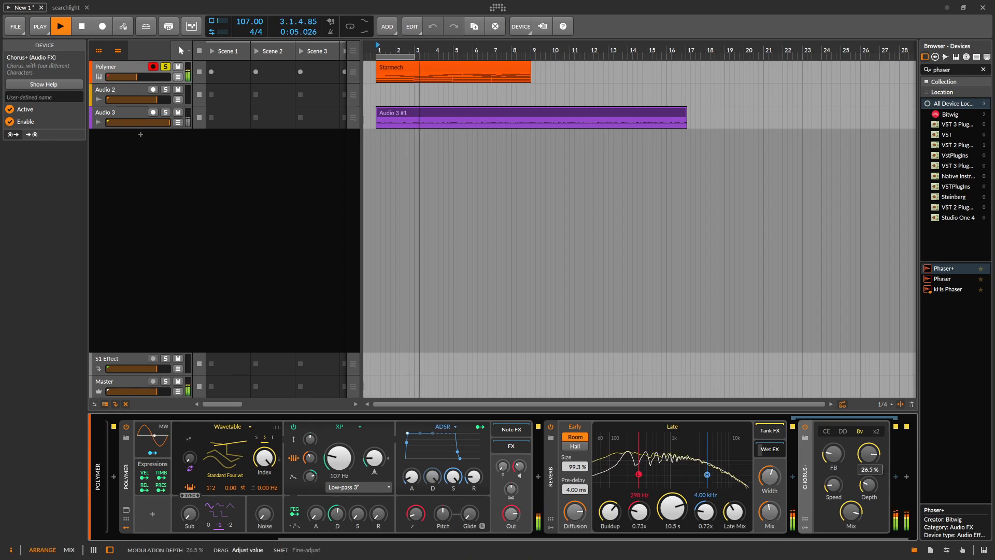
pyautogui.click(843, 431)
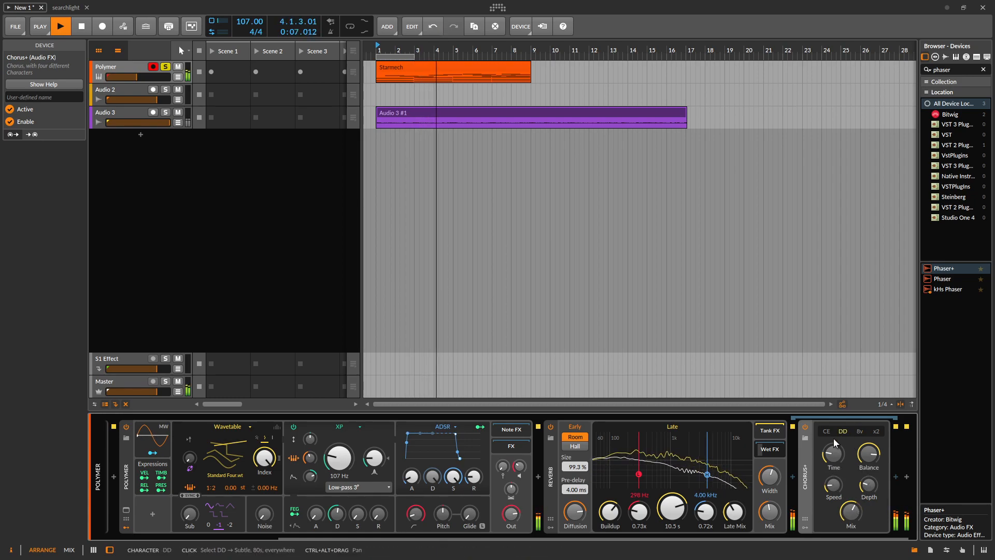
pyautogui.moveTo(674, 511); pyautogui.dragTo(674, 544)
pyautogui.click(827, 431)
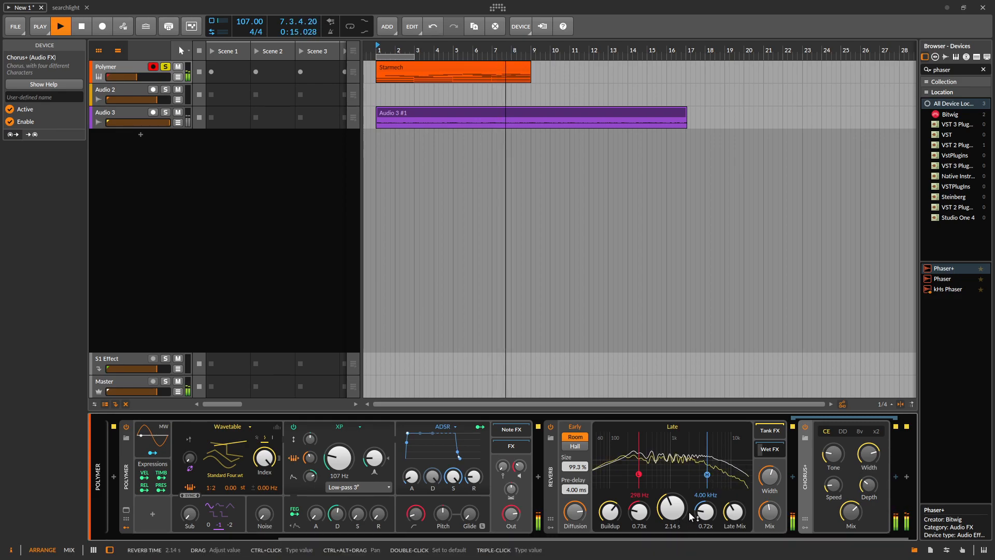
# Step: Shape the Reverb with its low band at 262 Hz and 1.06x, high band at 4.24 kHz and 0.79x, Size 200 %, time 2.19 s, and Mix about 42 %
pyautogui.moveTo(712, 472); pyautogui.dragTo(714, 477)
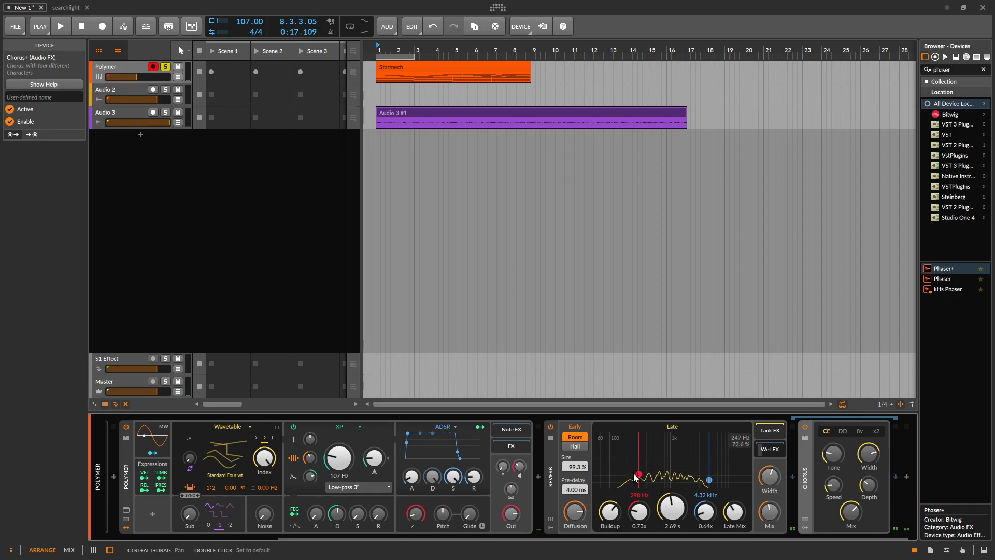
pyautogui.press('space')
pyautogui.moveTo(638, 457); pyautogui.dragTo(635, 457)
pyautogui.moveTo(576, 465); pyautogui.dragTo(576, 410)
pyautogui.moveTo(677, 505); pyautogui.dragTo(721, 514)
pyautogui.moveTo(709, 479); pyautogui.dragTo(709, 472)
pyautogui.moveTo(871, 489); pyautogui.dragTo(872, 479)
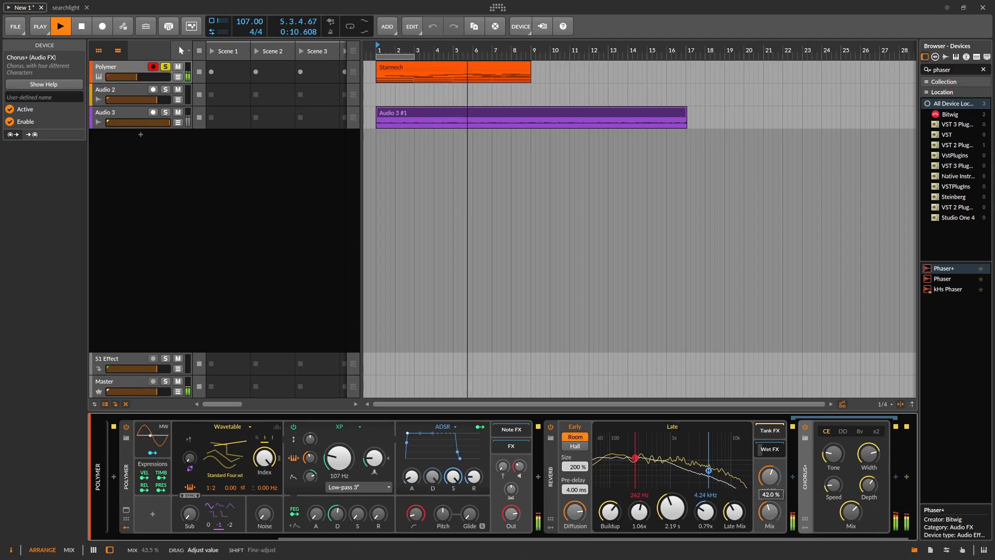
# Step: Insert Phaser+ between Polymer and the Reverb, start playback, and set the Polymer track volume to about -13.2 dB
pyautogui.press('space')
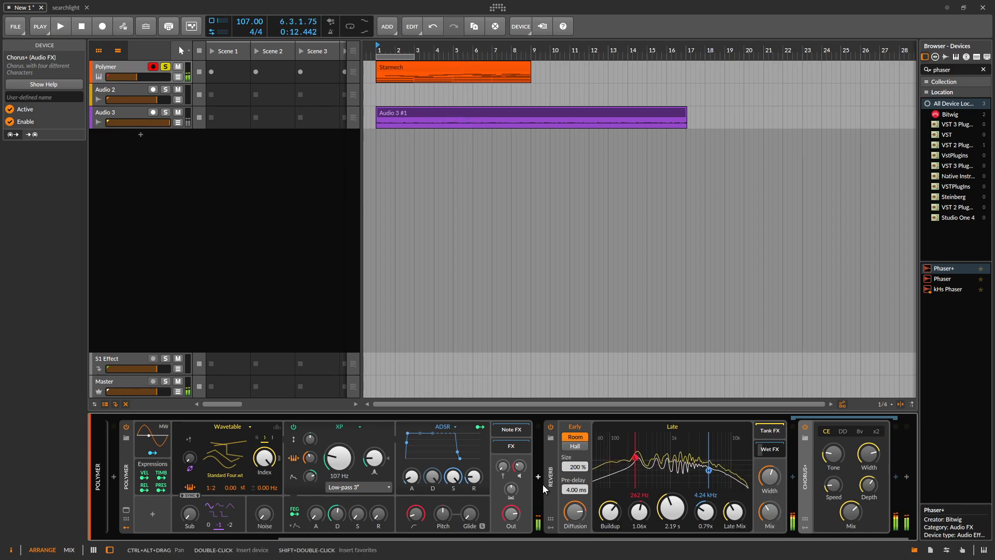
pyautogui.moveTo(944, 273); pyautogui.dragTo(548, 480)
pyautogui.press('space')
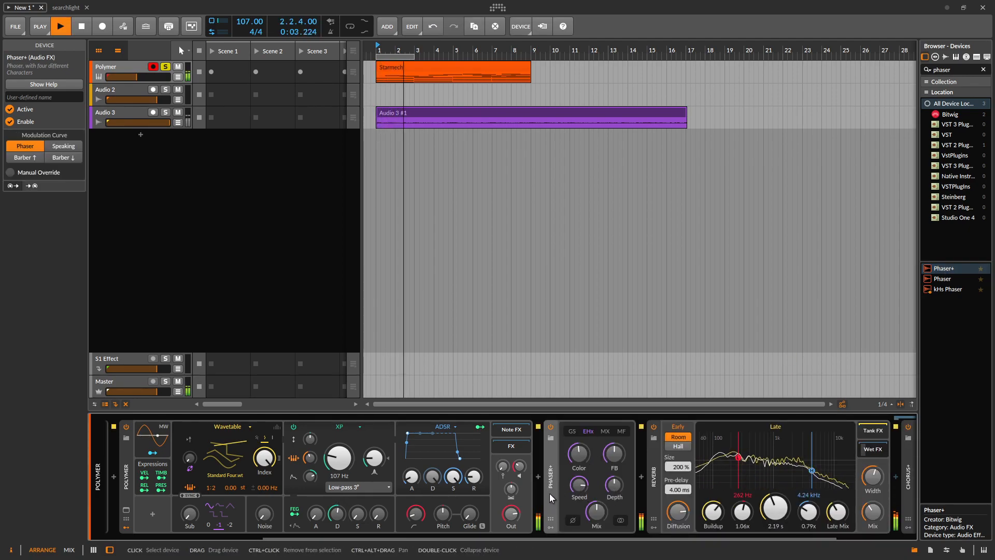
pyautogui.press('m')
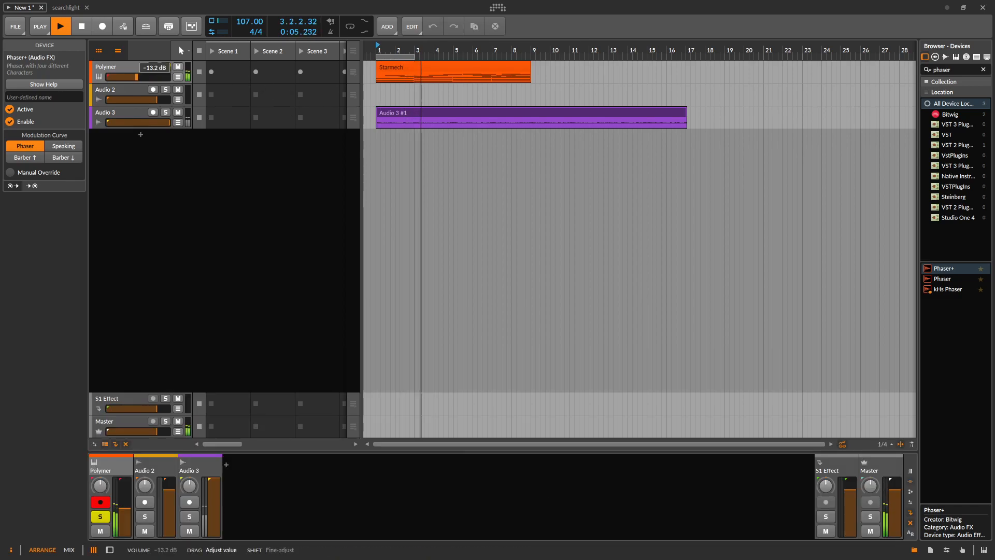
pyautogui.press('d')
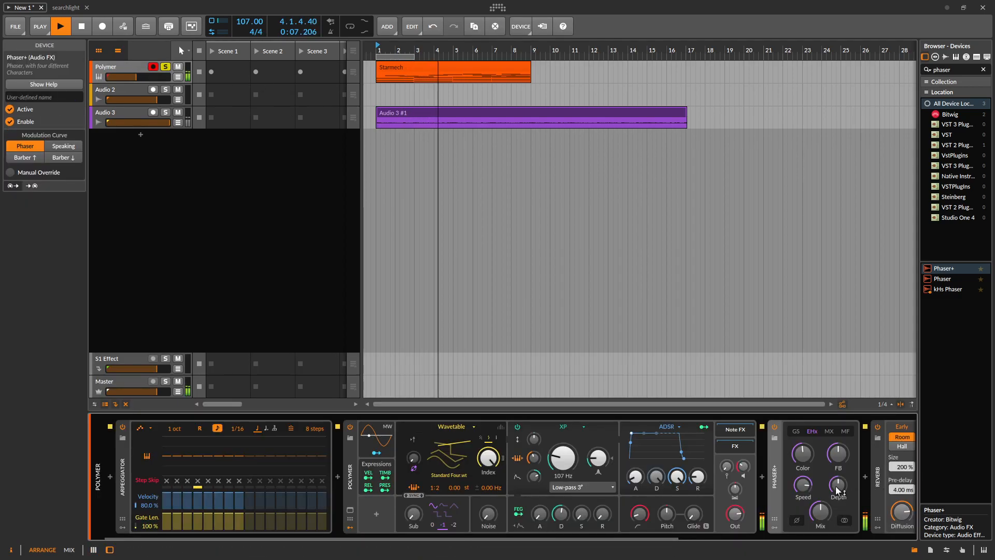
# Step: Open the Phaser+ help view, set the modulation curve to Speaking, and switch the character to MX
pyautogui.press('F1')
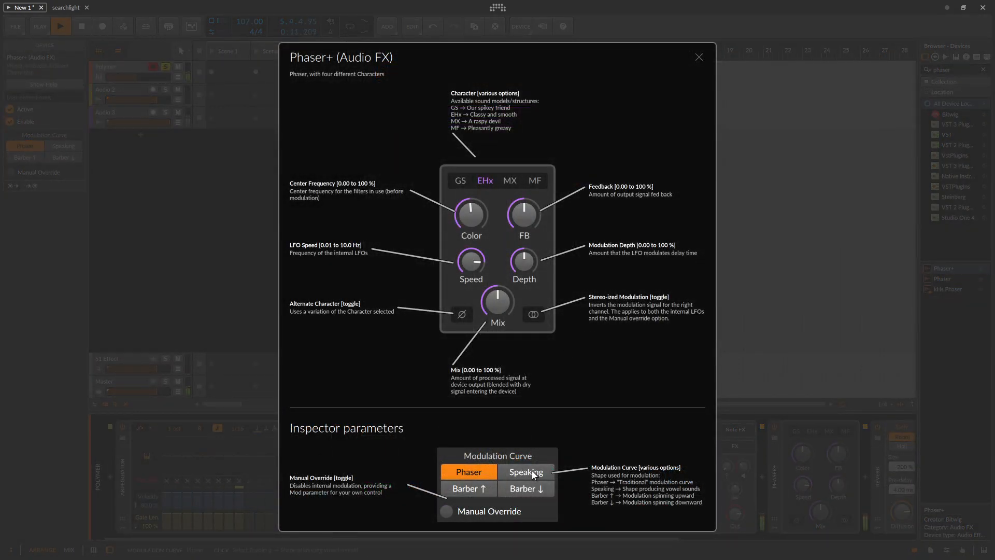
pyautogui.click(531, 472)
pyautogui.click(699, 56)
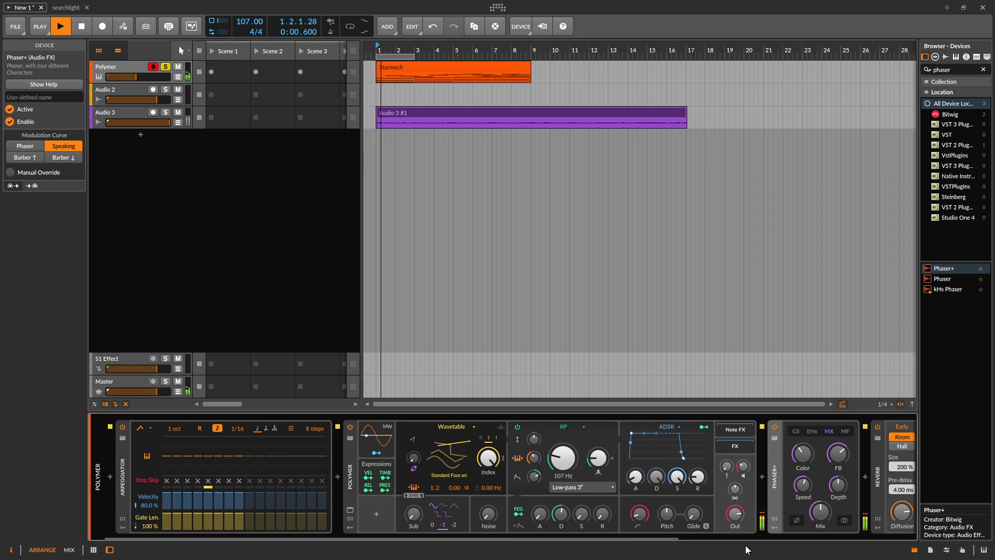
# Step: Set Phaser+ Mix to 80.5 %, raise its feedback, lower Speed to about 0.19 Hz, and enable stereo-ized modulation
pyautogui.moveTo(677, 536); pyautogui.dragTo(790, 550)
pyautogui.moveTo(680, 501); pyautogui.dragTo(680, 464)
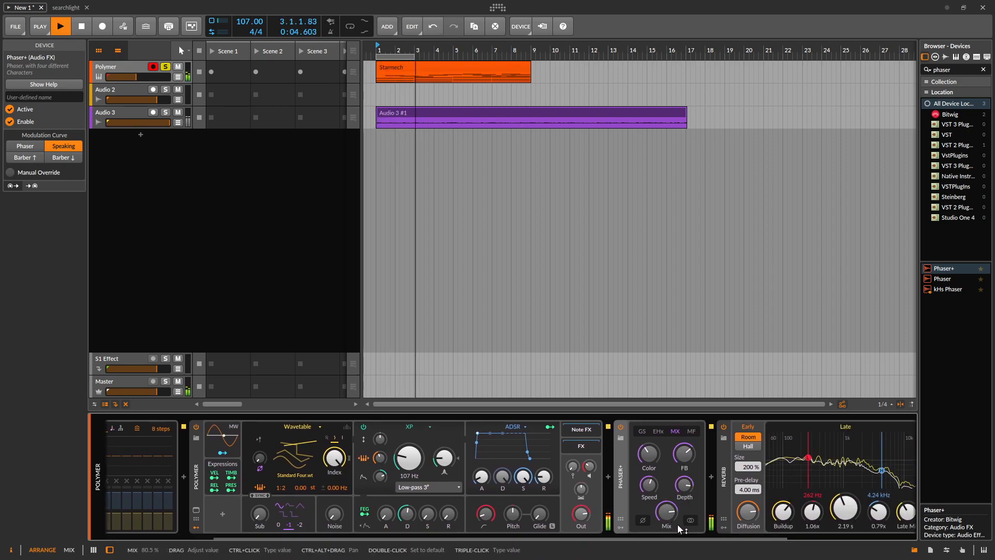
pyautogui.moveTo(684, 454); pyautogui.dragTo(685, 441)
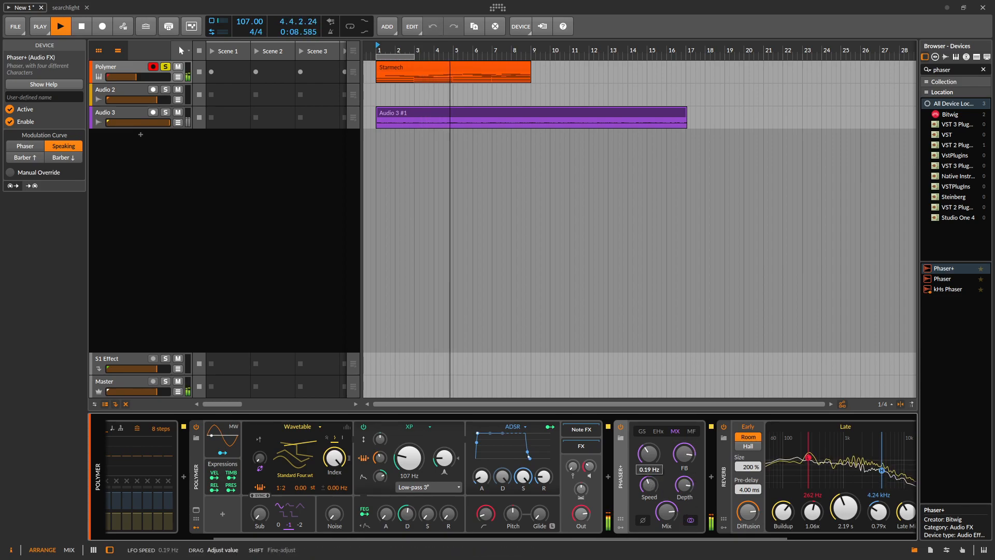
pyautogui.press('space')
# Step: Lengthen the attack and decay of Polymer's filter envelope, and remove the Arpeggiator from the chain
pyautogui.moveTo(393, 514); pyautogui.dragTo(394, 508)
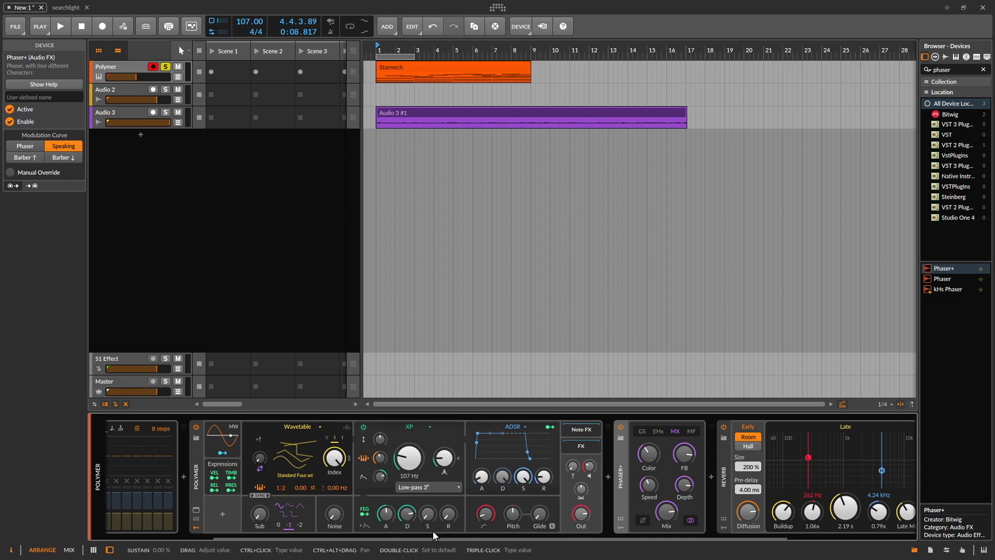
pyautogui.press('space')
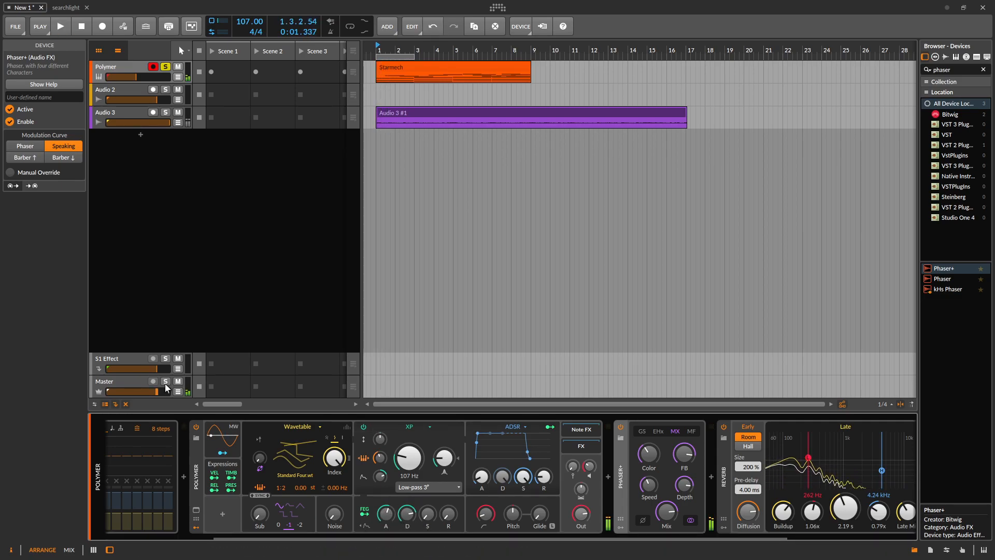
pyautogui.moveTo(347, 538); pyautogui.dragTo(98, 468)
pyautogui.click(124, 455)
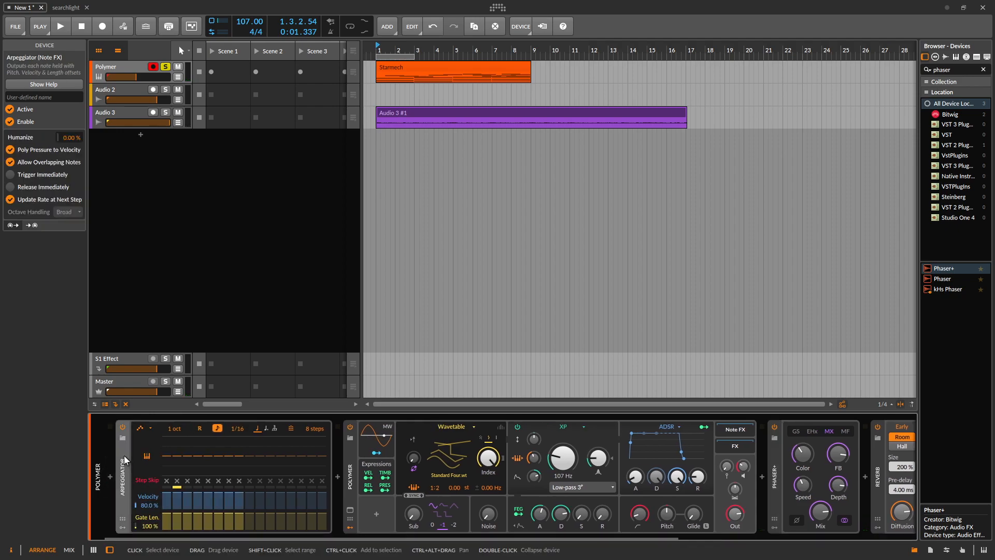
pyautogui.press('Delete')
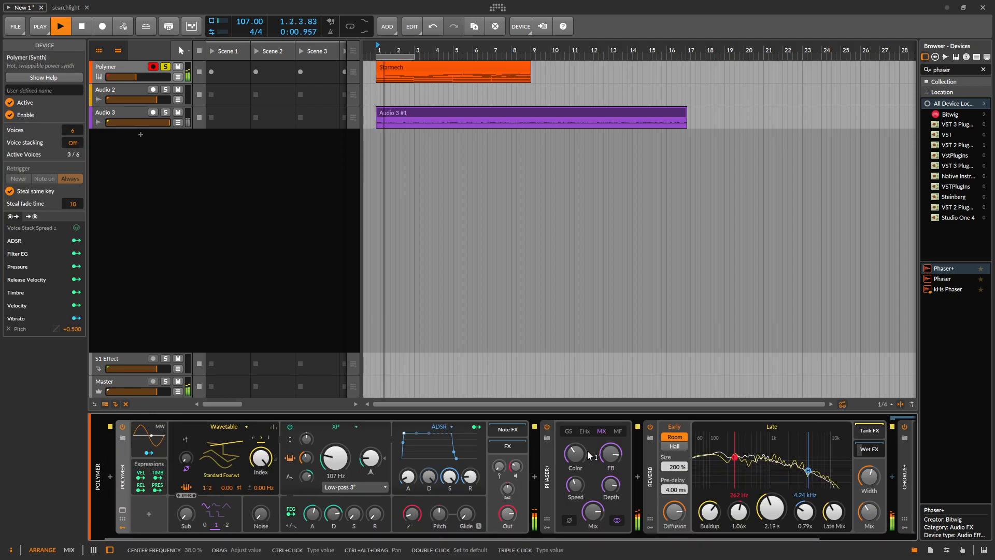
# Step: Raise Polymer's filter cutoff to 147 Hz and lengthen the amp envelope release
pyautogui.moveTo(336, 458); pyautogui.dragTo(336, 450)
pyautogui.moveTo(470, 477); pyautogui.dragTo(470, 460)
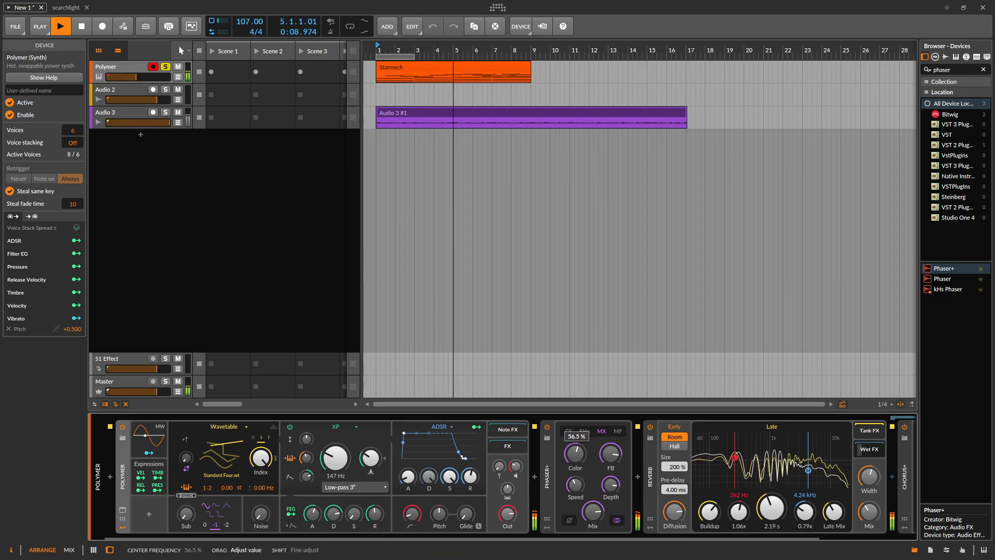
# Step: Lower Phaser+ Speed and Color, switch it to the GS character, and set its feedback to about 69.5 %
pyautogui.moveTo(576, 485); pyautogui.dragTo(576, 504)
pyautogui.moveTo(575, 454); pyautogui.dragTo(575, 462)
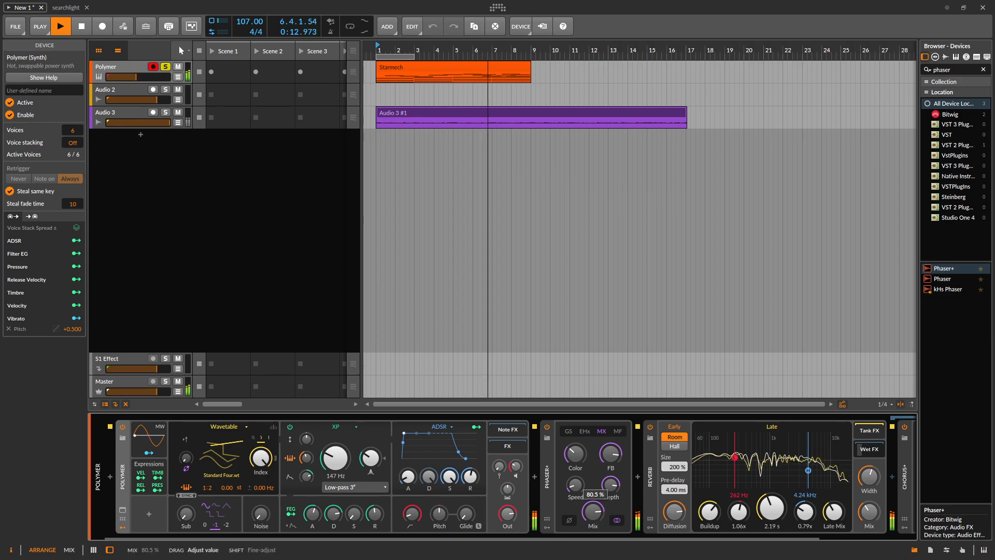
pyautogui.click(568, 432)
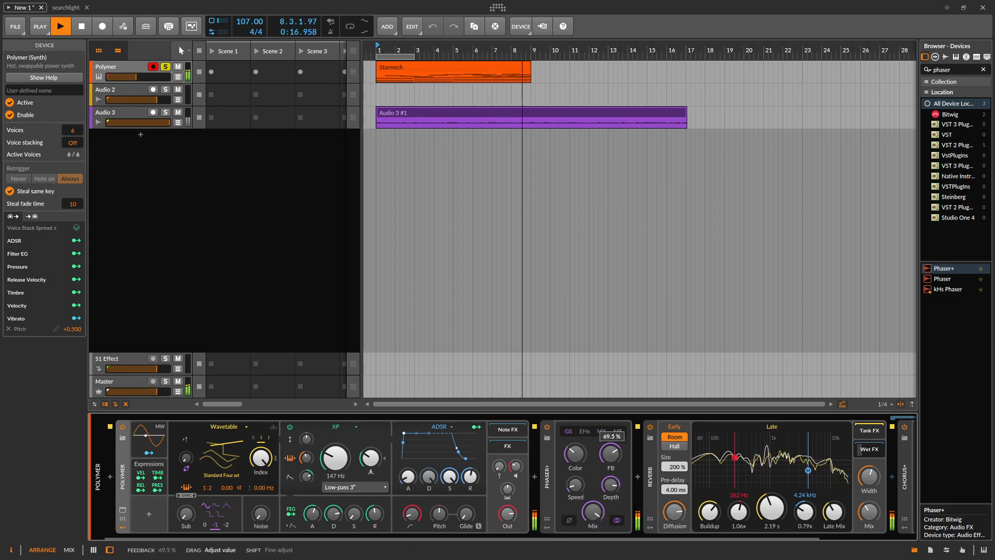
# Step: Restart playback, raise the Reverb's Mix, and set its late reverb time to 6.17 s
pyautogui.press('space')
pyautogui.press('space')
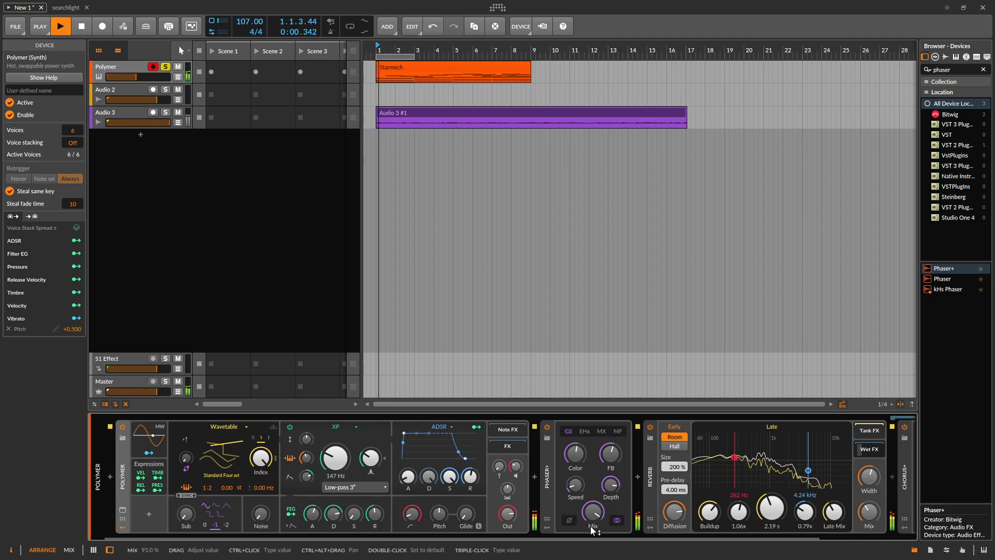
pyautogui.hscroll(3, 588, 539)
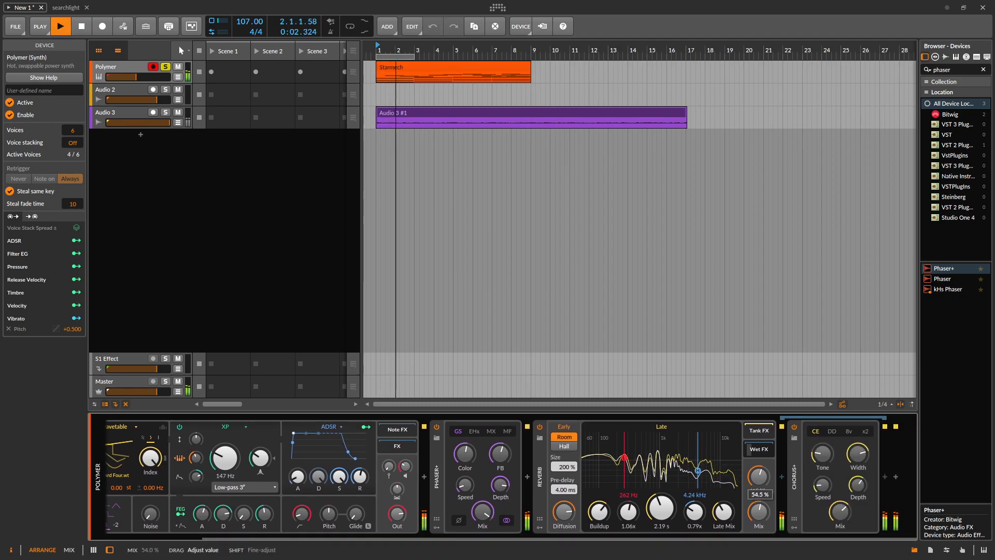
pyautogui.moveTo(765, 517); pyautogui.dragTo(764, 508)
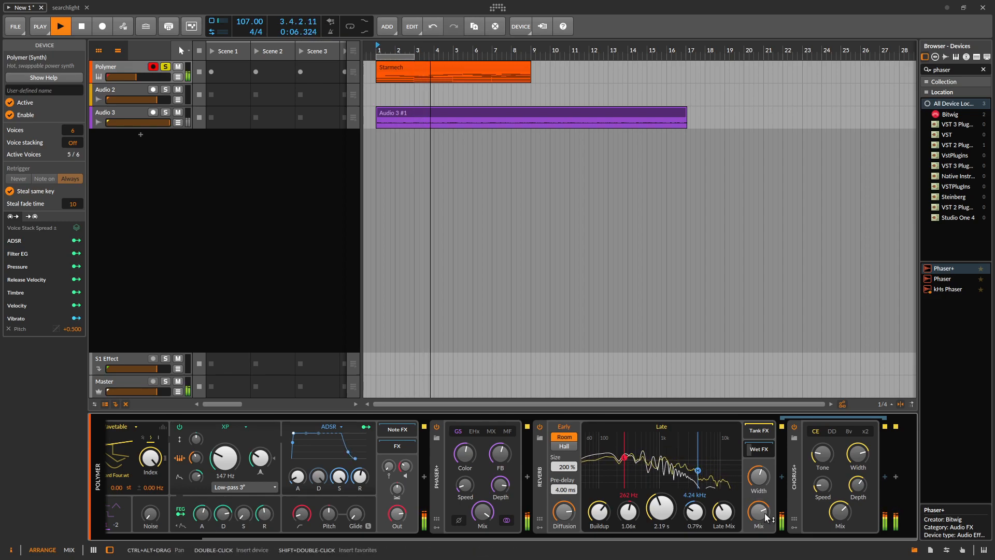
pyautogui.moveTo(656, 519); pyautogui.dragTo(655, 513)
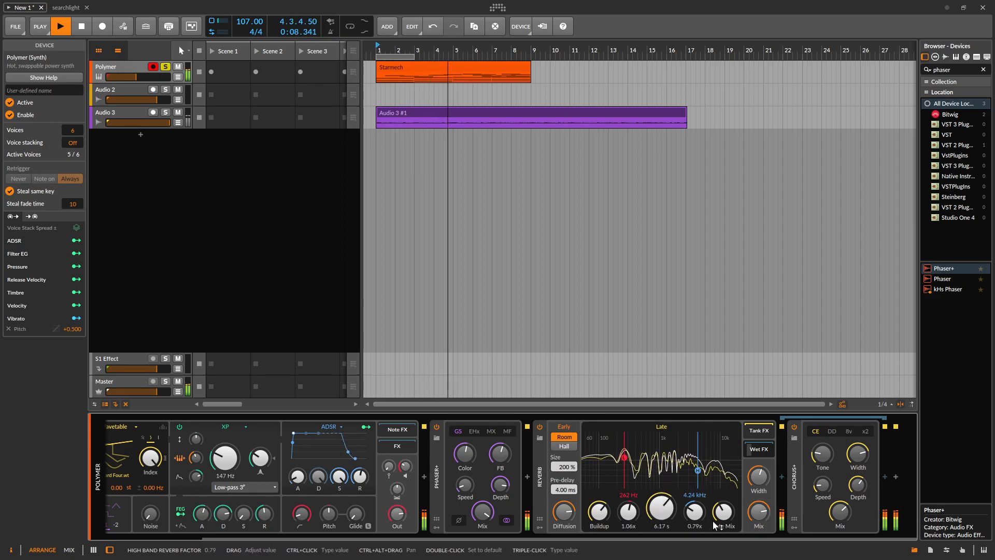
# Step: Stop playback and insert Flanger+ into the Reverb's Tank FX chain
pyautogui.press('space')
pyautogui.click(756, 432)
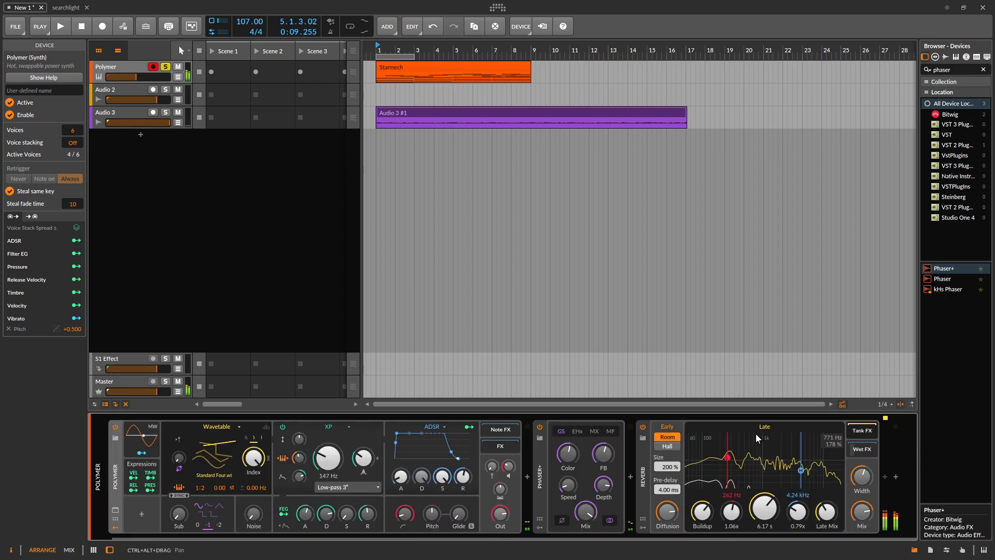
pyautogui.click(865, 434)
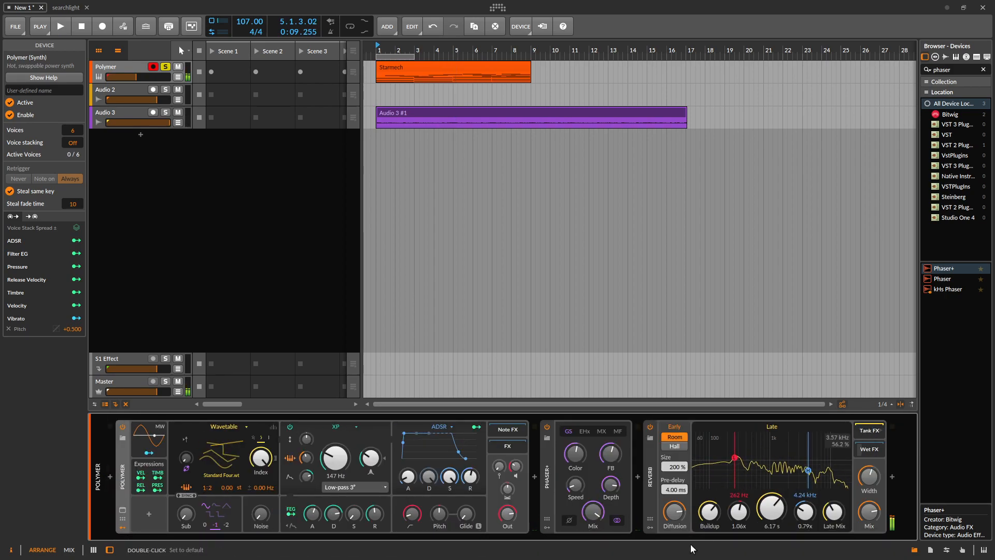
pyautogui.click(634, 538)
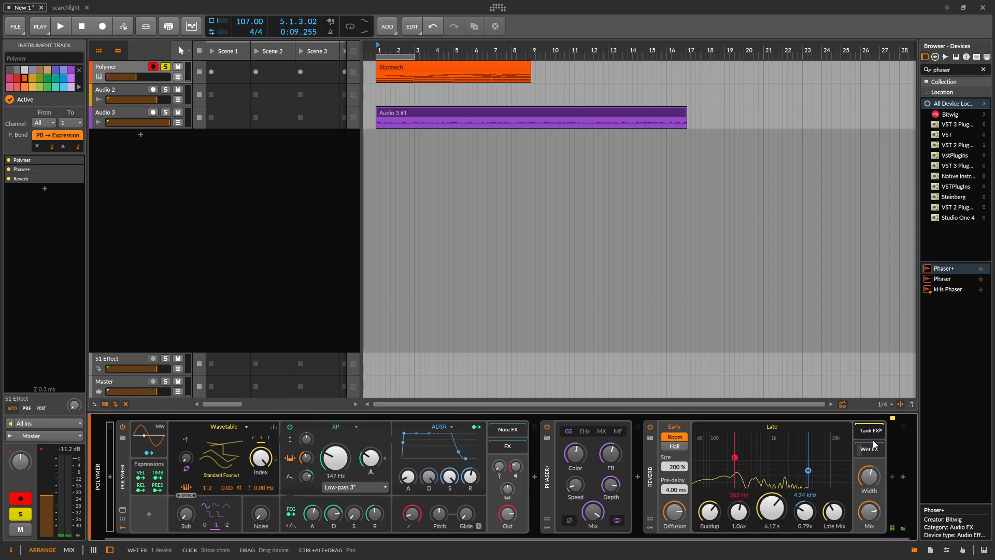
pyautogui.click(892, 476)
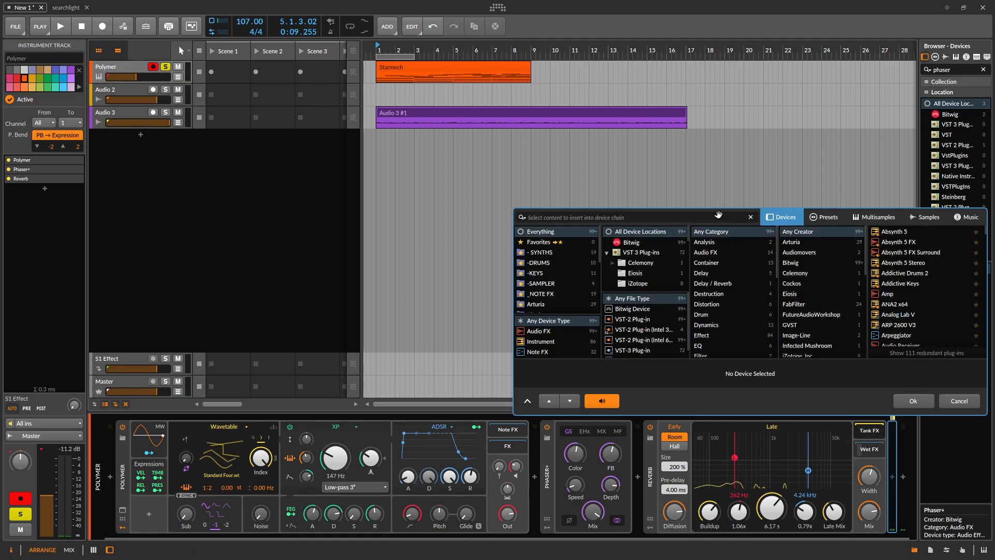
pyautogui.write('flanger')
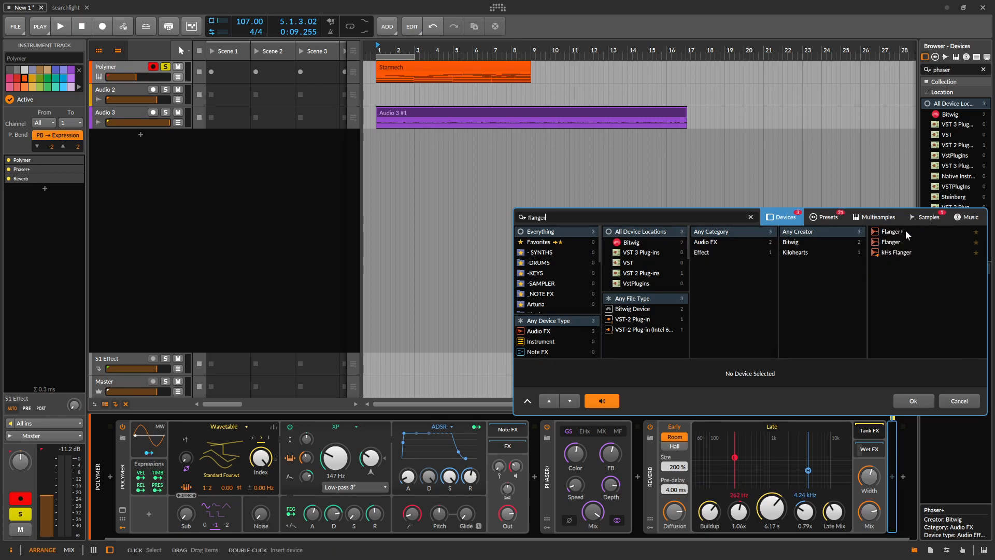
pyautogui.doubleClick(902, 232)
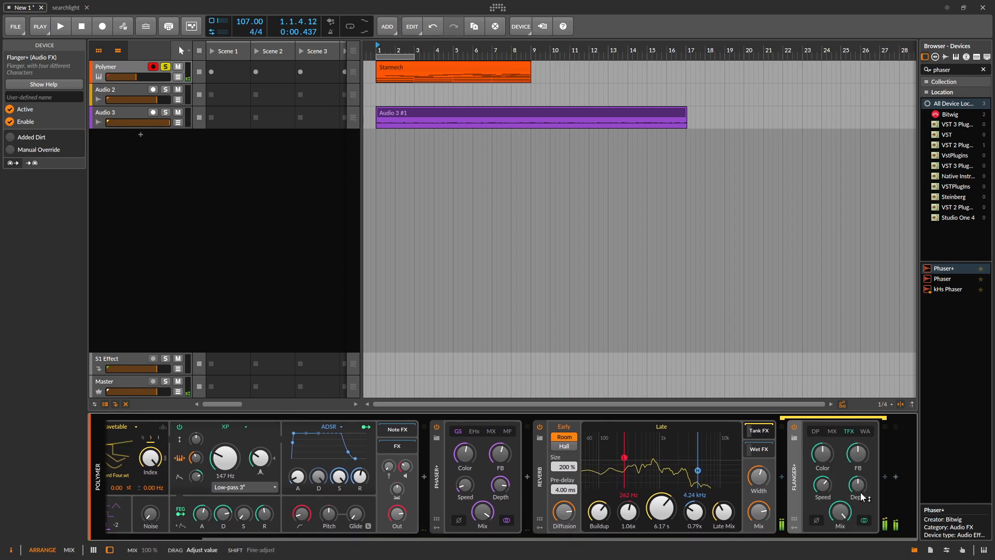
# Step: During playback, set the reverb time to 9.12 s and Flanger+ feedback to about 56 %, lower its Speed, and choose the MX character
pyautogui.moveTo(822, 486); pyautogui.dragTo(823, 485)
pyautogui.press('space')
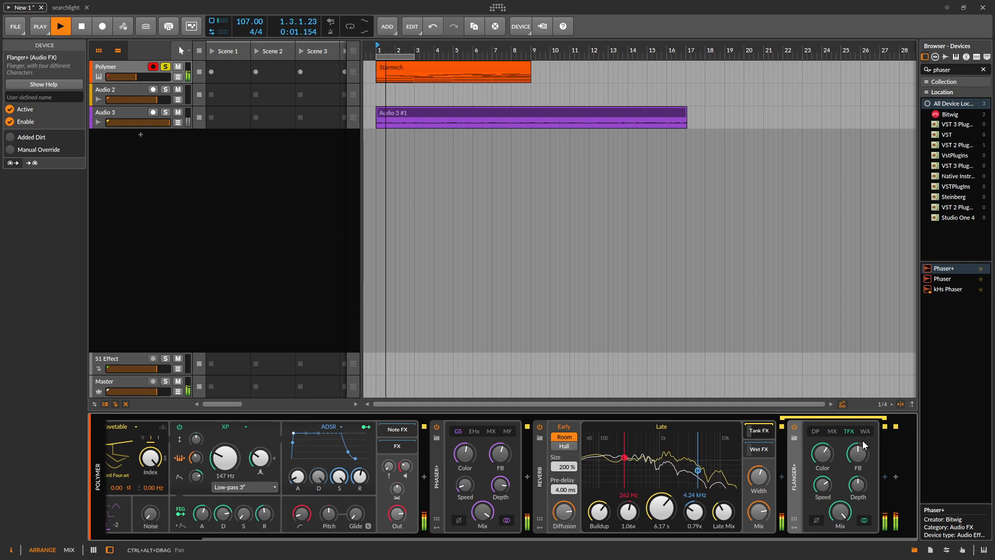
pyautogui.moveTo(661, 508); pyautogui.dragTo(662, 494)
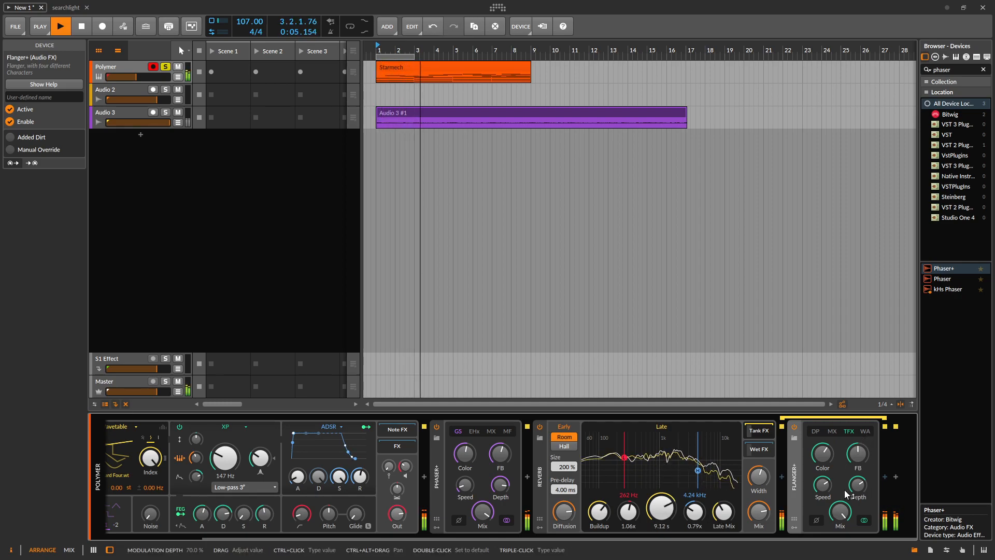
pyautogui.moveTo(858, 453); pyautogui.dragTo(858, 451)
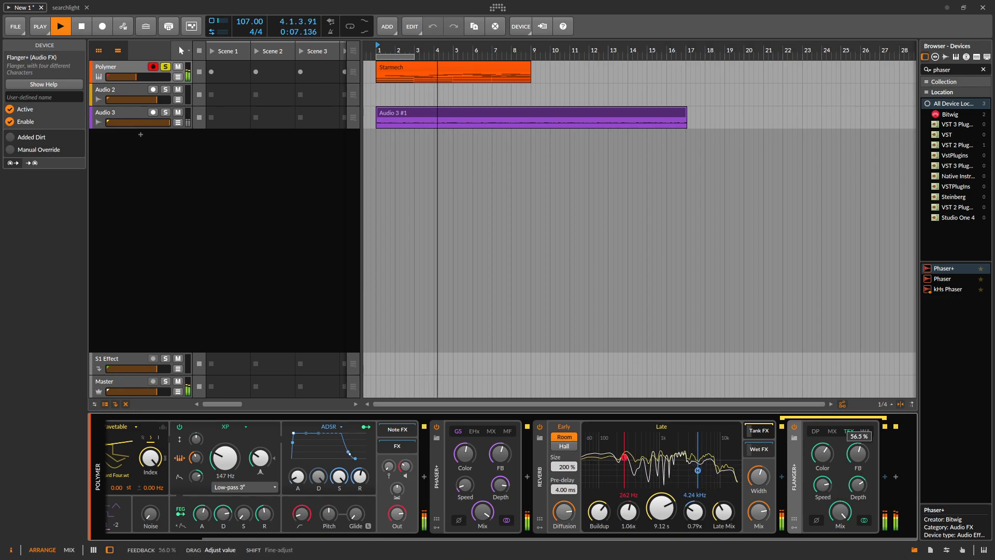
pyautogui.moveTo(823, 485); pyautogui.dragTo(823, 505)
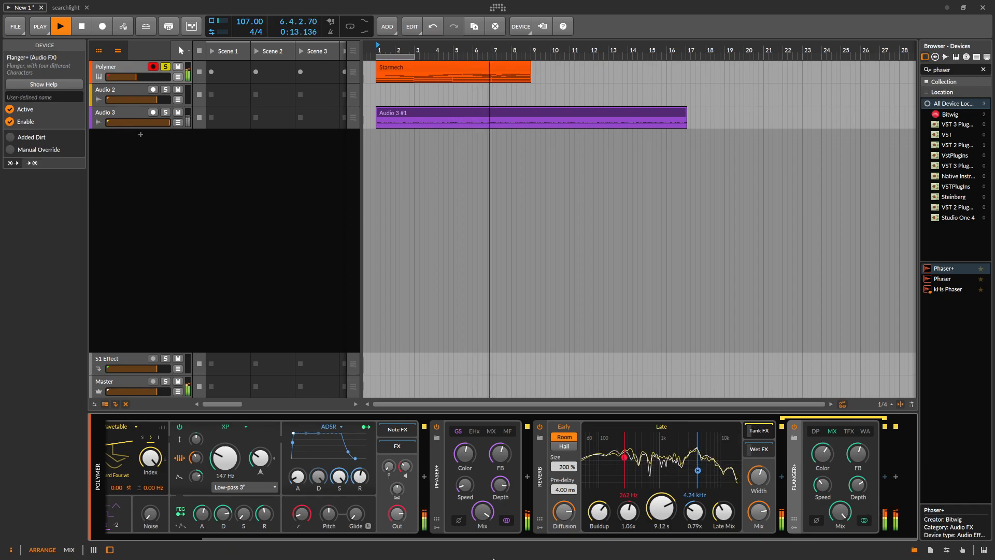
# Step: Raise Polymer's filter cutoff to 320 Hz, restart playback, and set the Reverb's Mix to about 78.5 %
pyautogui.moveTo(227, 451); pyautogui.dragTo(228, 430)
pyautogui.press('space')
pyautogui.press('space')
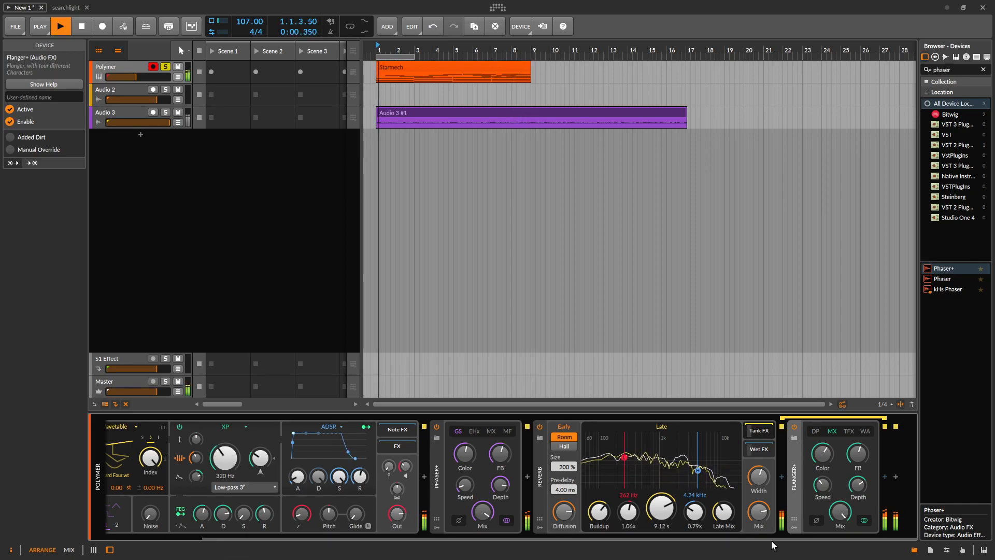
pyautogui.moveTo(759, 512); pyautogui.dragTo(759, 511)
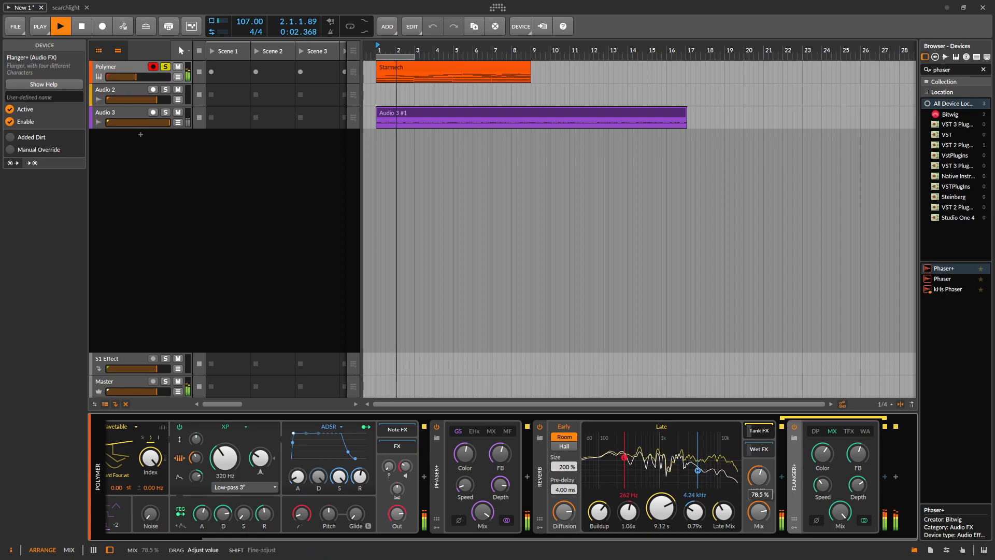
# Step: Lower Flanger+ feedback and Color, reduce its Speed to about 0.02 Hz, and switch it to the WA character
pyautogui.moveTo(858, 454); pyautogui.dragTo(858, 453)
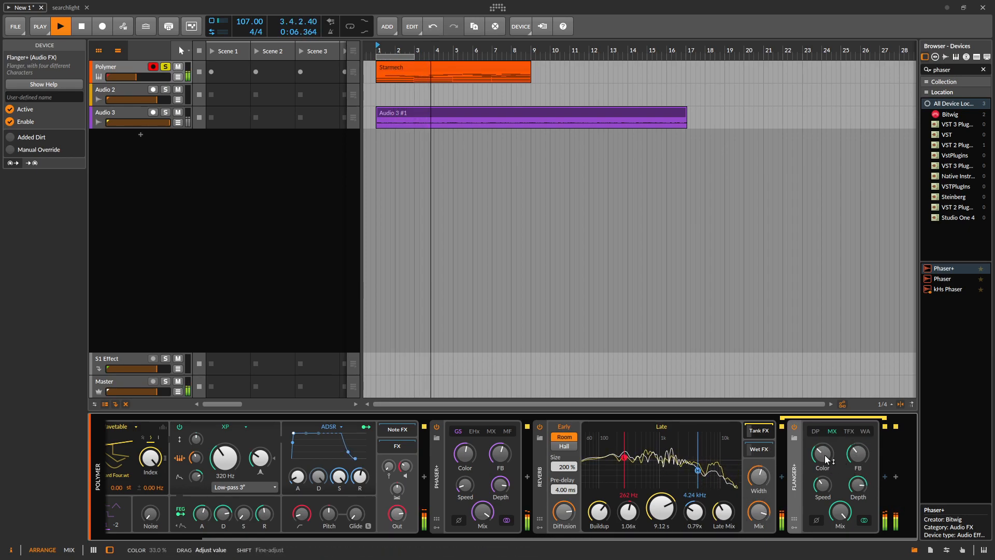
pyautogui.moveTo(823, 484); pyautogui.dragTo(823, 521)
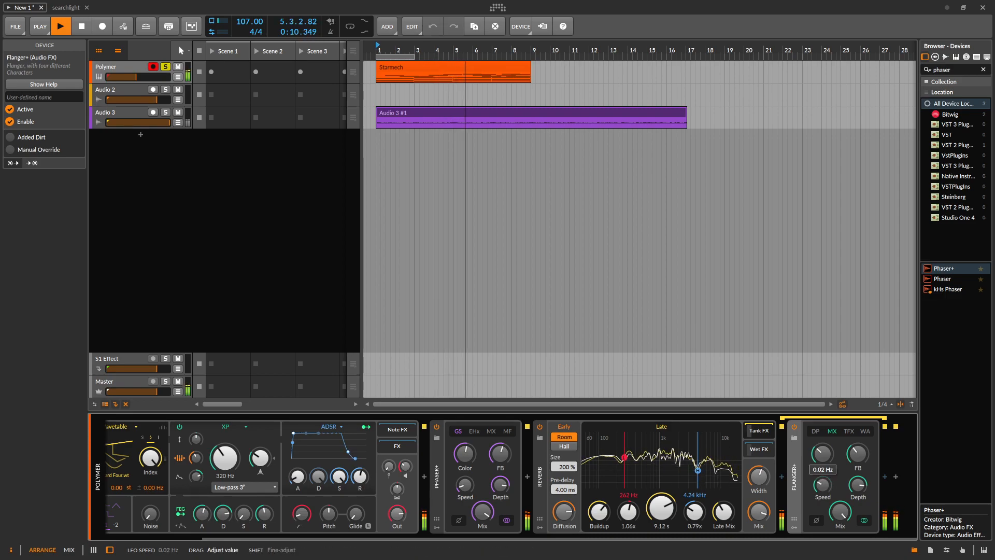
pyautogui.click(865, 431)
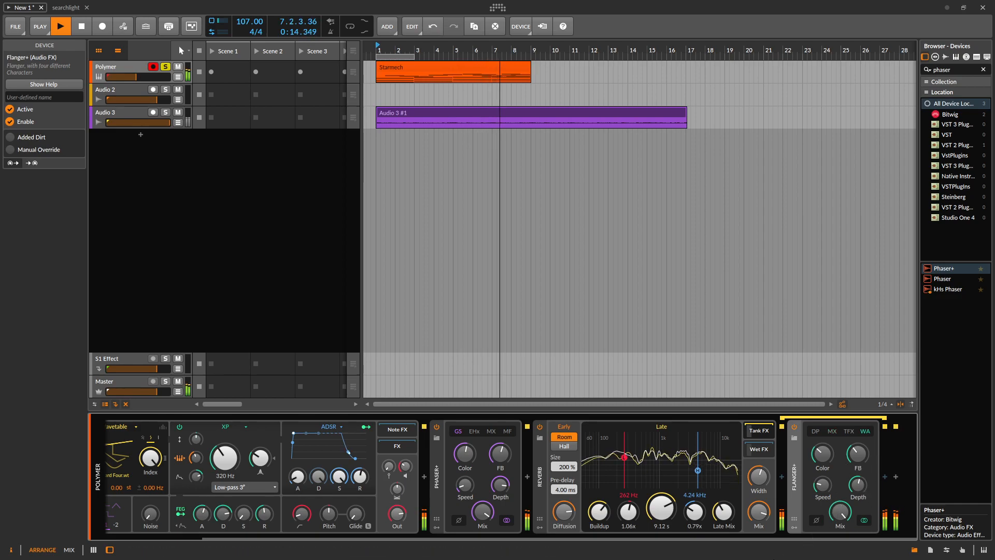
# Step: Lower Polymer's filter cutoff to 208 Hz, and switch Phaser+ to the MF character with more feedback and Speed at about 0.15 Hz
pyautogui.moveTo(225, 458); pyautogui.dragTo(225, 468)
pyautogui.click(474, 432)
pyautogui.press('space')
pyautogui.press('space')
pyautogui.click(509, 432)
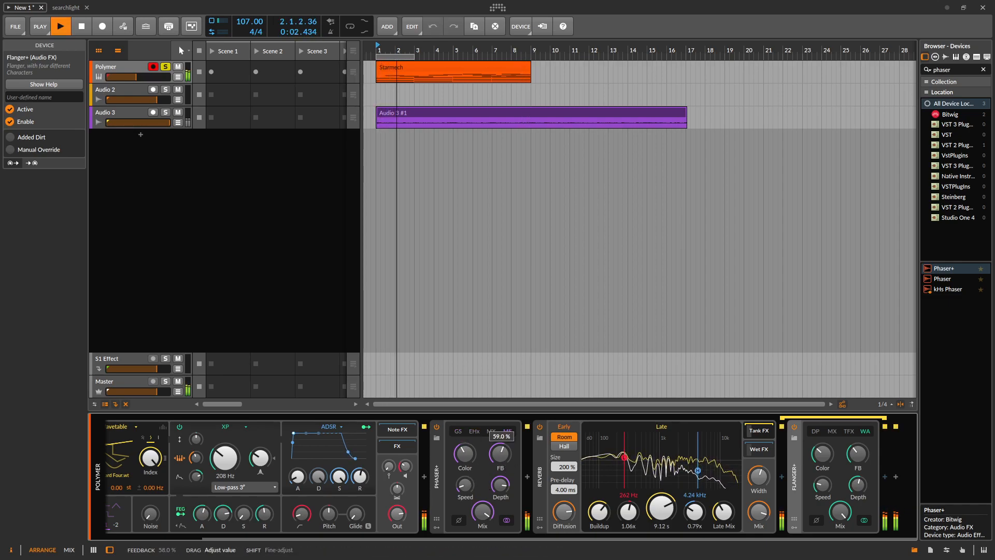
pyautogui.moveTo(465, 485); pyautogui.dragTo(474, 493)
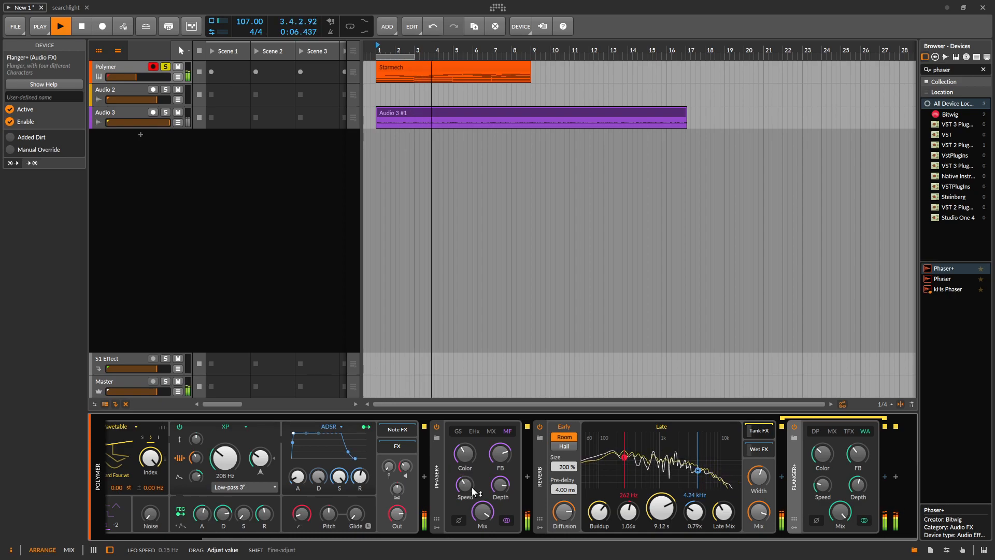
# Step: Enable Phaser+'s alternate character, and in its interactive help set the modulation curve to Barber ↑ and raise Color
pyautogui.click(442, 506)
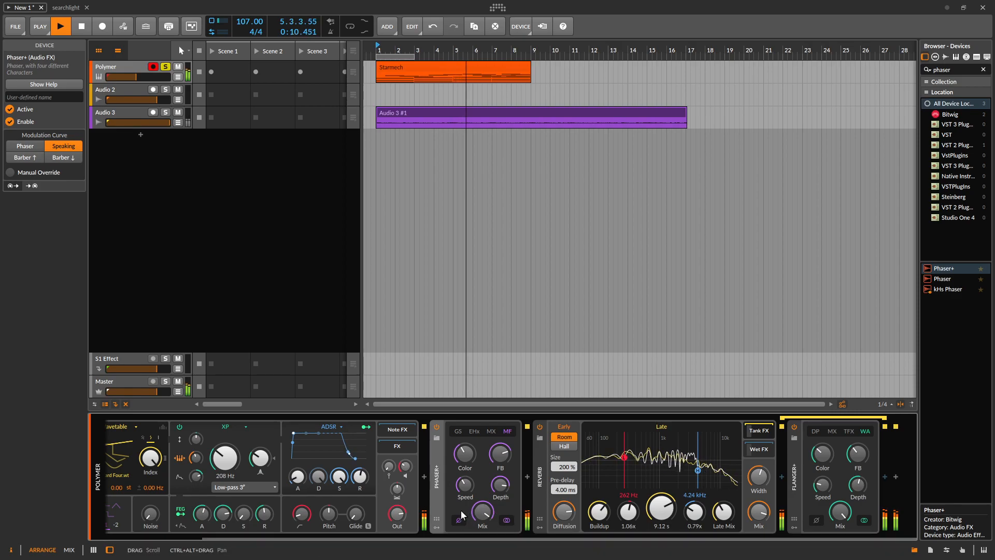
pyautogui.press('space')
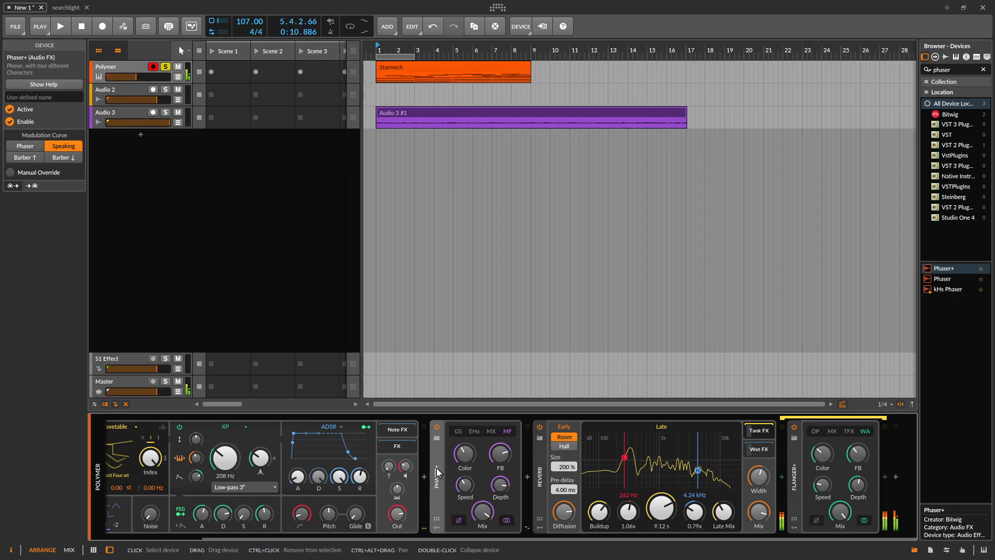
pyautogui.press('F1')
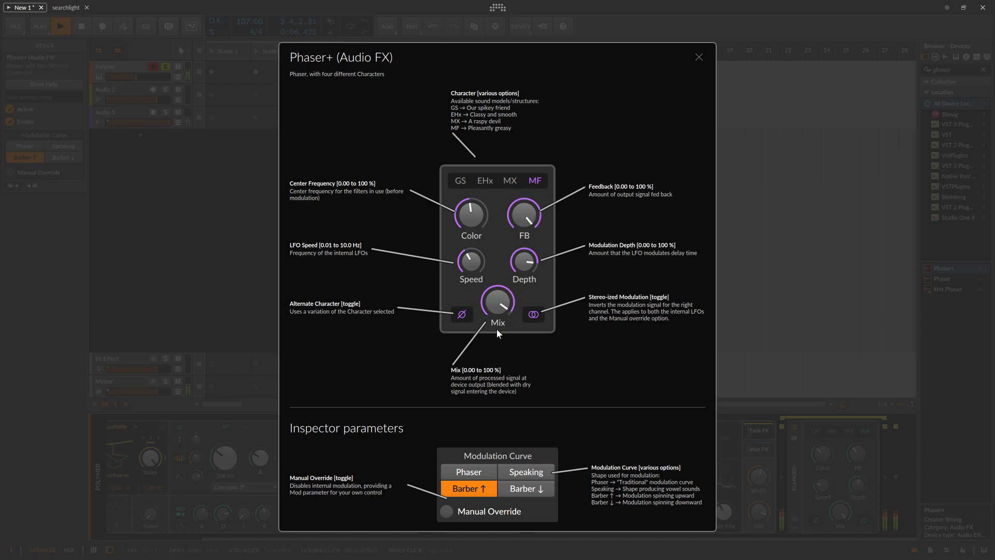
pyautogui.moveTo(471, 229)
pyautogui.mouseDown()
pyautogui.moveTo(471, 248)
pyautogui.moveTo(475, 220)
pyautogui.mouseUp()
pyautogui.click(699, 57)
# Step: Remove the Reverb from the device chain and raise the Polymer track's volume
pyautogui.click(544, 479)
pyautogui.press('Delete')
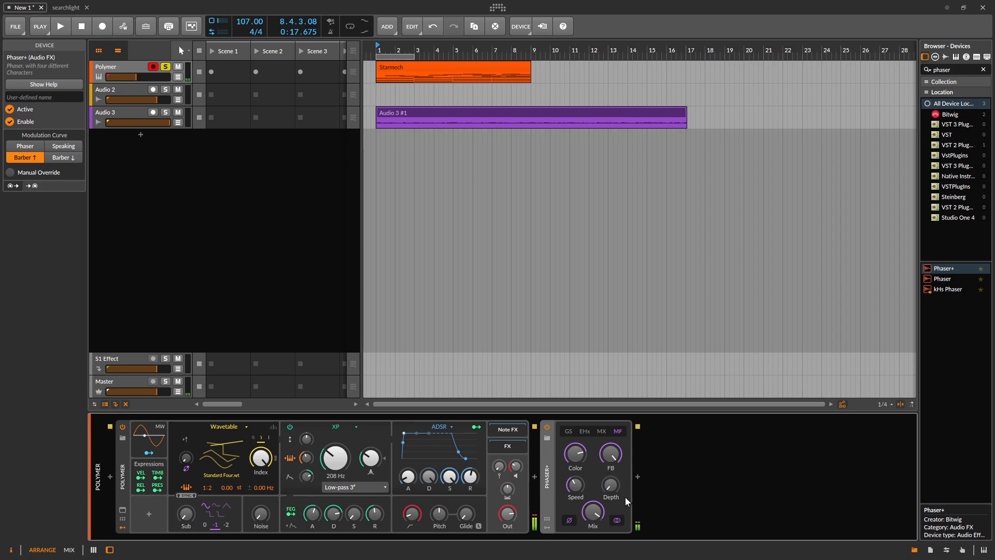
pyautogui.moveTo(135, 77); pyautogui.dragTo(159, 77)
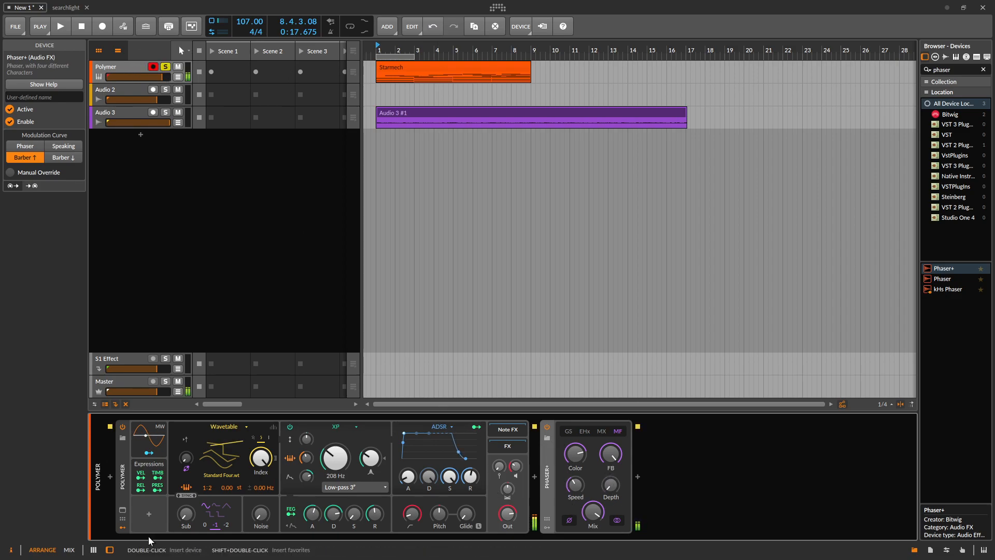
# Step: Delete Polymer and Phaser+ to empty the instrument track's device chain
pyautogui.click(125, 478)
pyautogui.press('Delete')
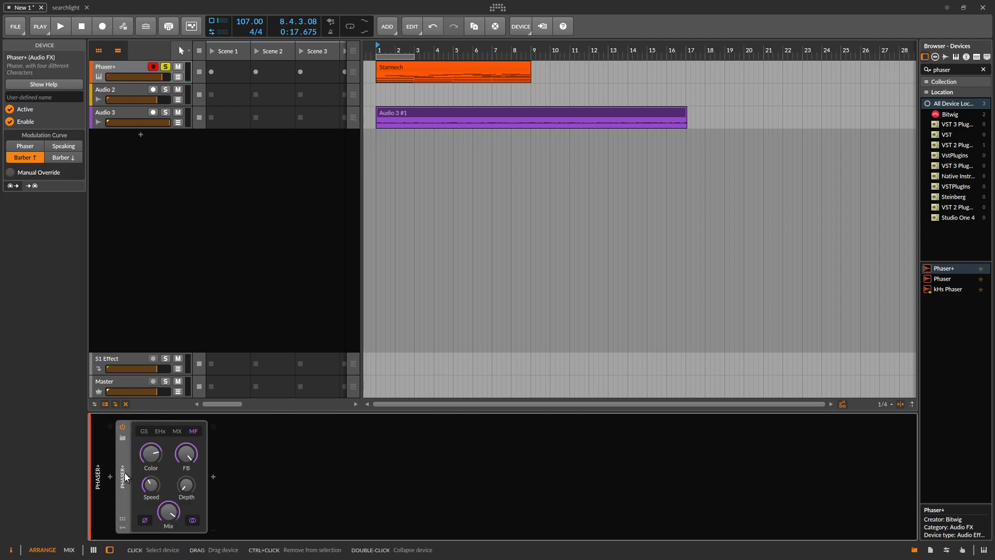
pyautogui.press('Delete')
# Step: Insert a Poly Grid device on the empty instrument track
pyautogui.click(110, 477)
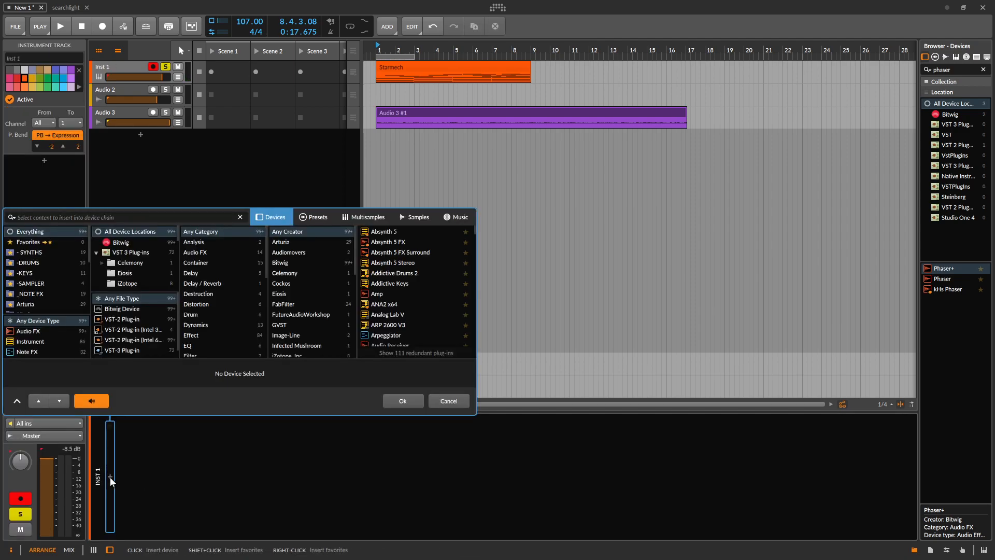
pyautogui.write('pol')
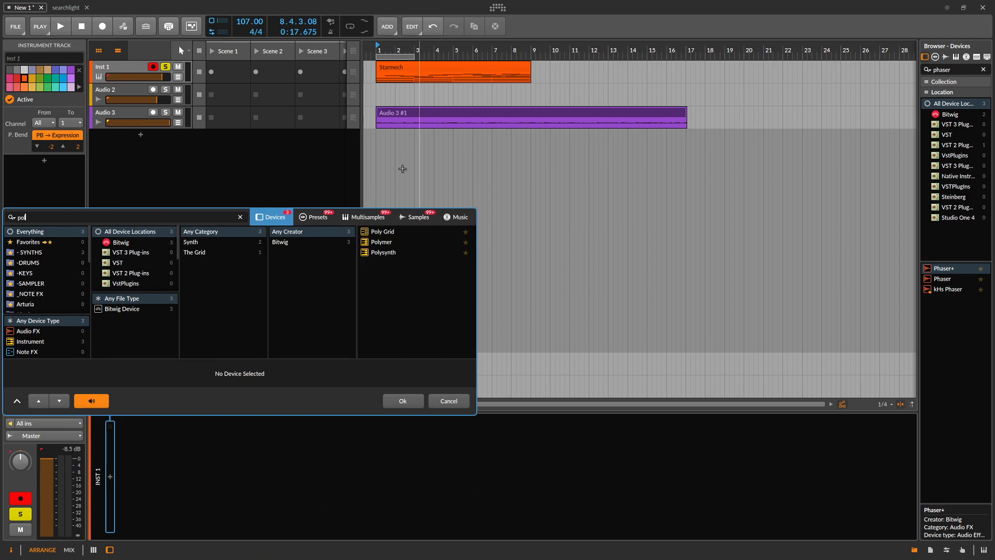
pyautogui.click(384, 232)
pyautogui.click(403, 401)
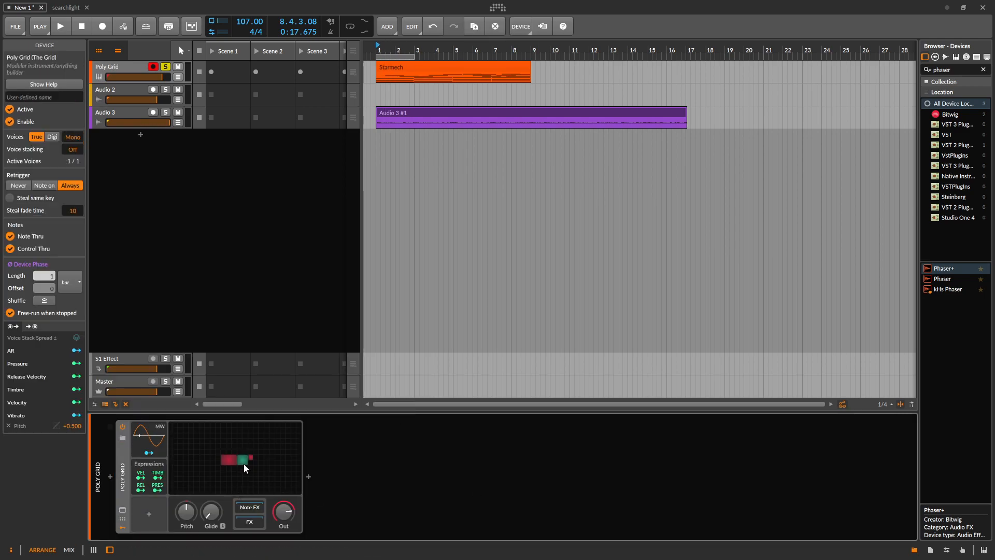
# Step: In the Poly Grid editor, replace the Triangle oscillator with a Sawtooth, and lower the device's output level
pyautogui.rightClick(467, 237)
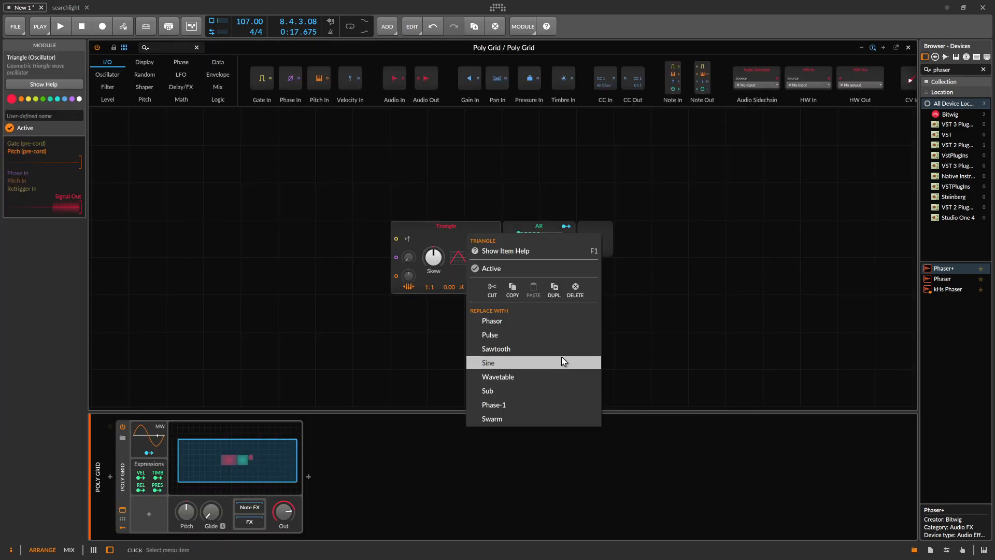
pyautogui.click(519, 347)
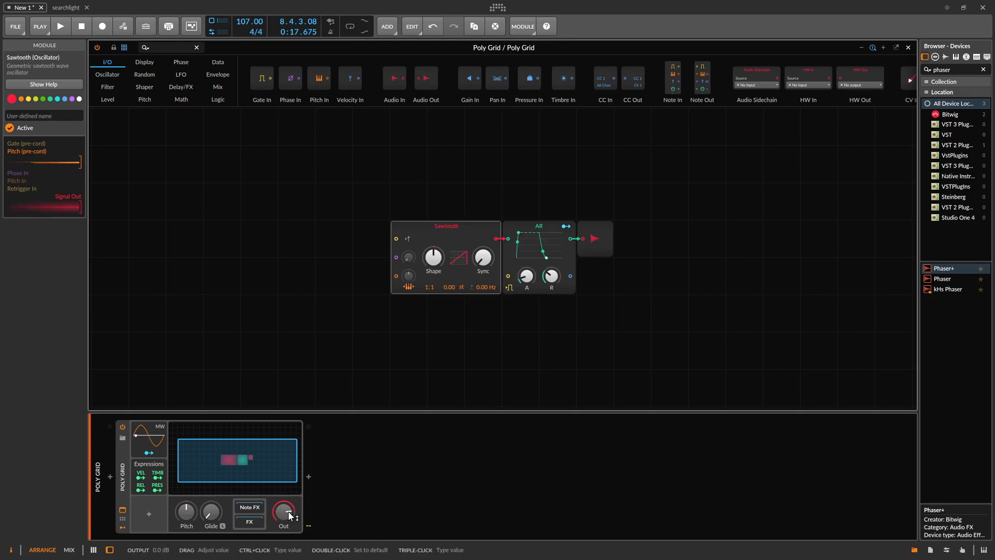
pyautogui.moveTo(286, 521); pyautogui.dragTo(287, 544)
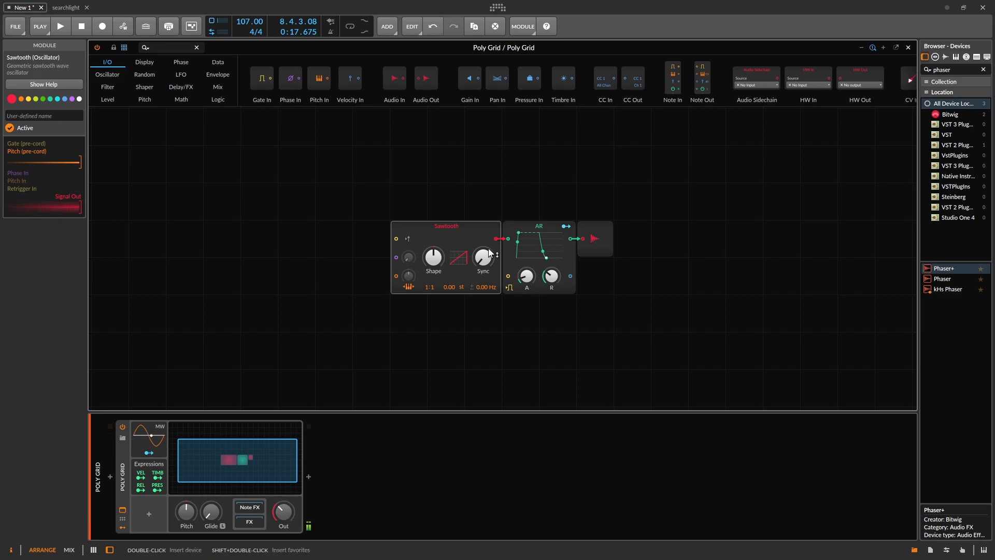
# Step: Move the Sawtooth module well away from the AR envelope to make room, and reduce the envelope's release to its minimum
pyautogui.moveTo(442, 244); pyautogui.dragTo(213, 246)
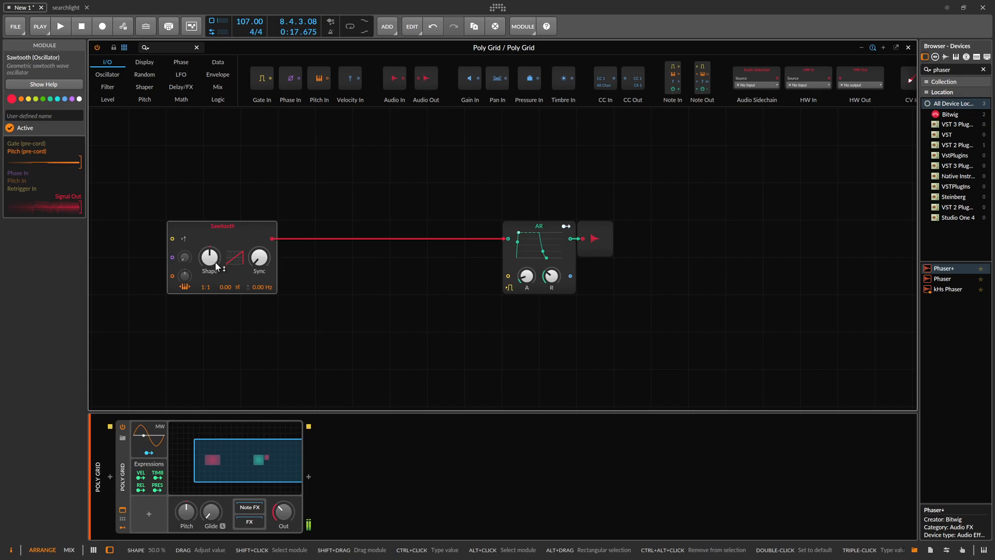
pyautogui.moveTo(551, 276); pyautogui.dragTo(556, 332)
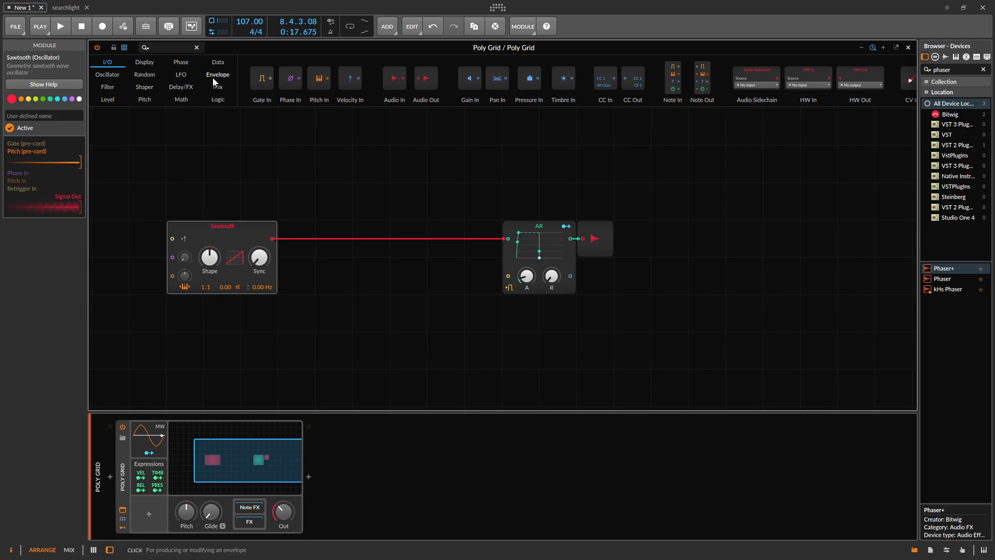
# Step: Insert a Phaser+ module between the Sawtooth and the AR envelope, spaced off the oscillator, with full Mix and zero Depth
pyautogui.click(176, 87)
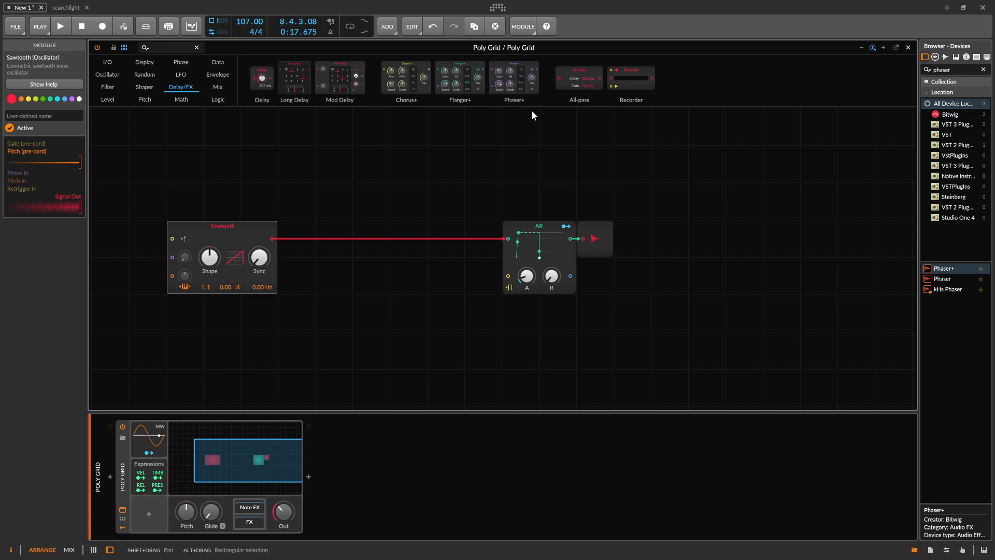
pyautogui.moveTo(524, 78); pyautogui.dragTo(356, 256)
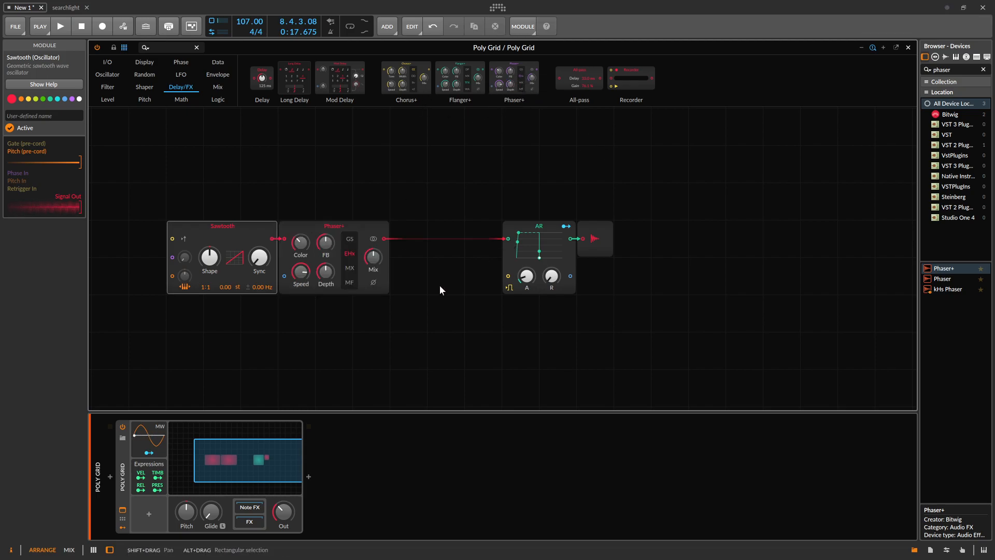
pyautogui.moveTo(351, 224); pyautogui.dragTo(389, 224)
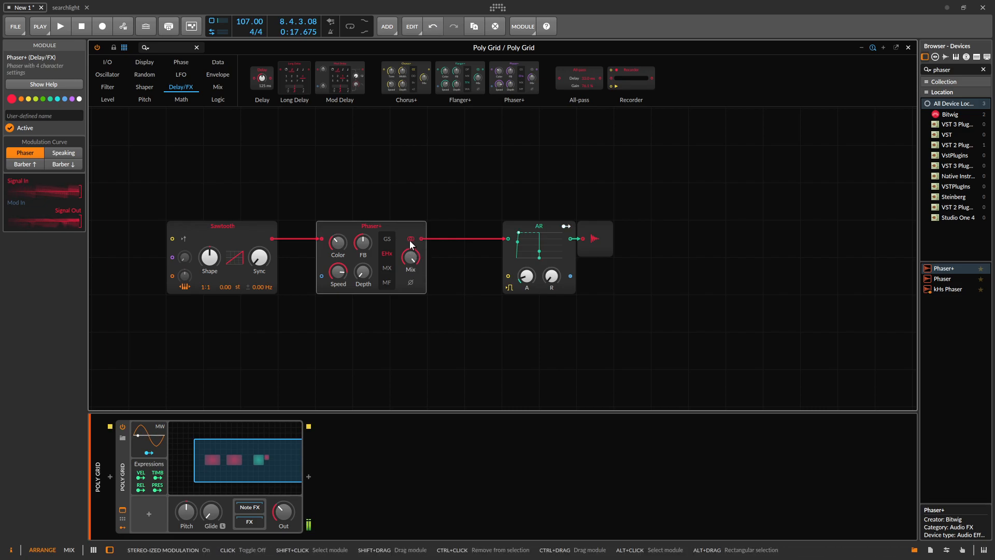
# Step: Raise the Phaser+ Feedback to 94.5 %, and sweep the Sawtooth's Sync up and back to 0.00 st
pyautogui.moveTo(362, 243); pyautogui.dragTo(362, 241)
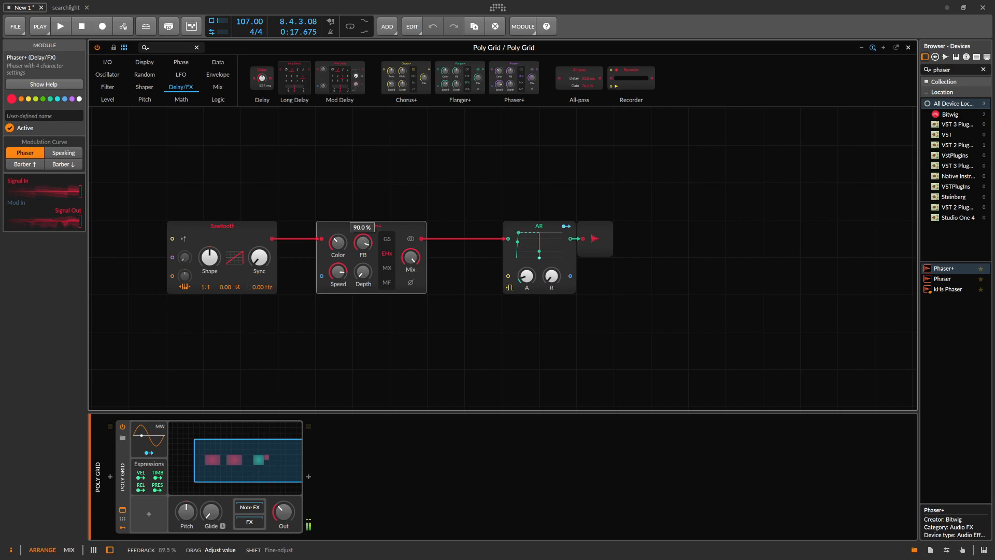
pyautogui.moveTo(362, 243); pyautogui.dragTo(360, 248)
pyautogui.moveTo(259, 257); pyautogui.dragTo(259, 254)
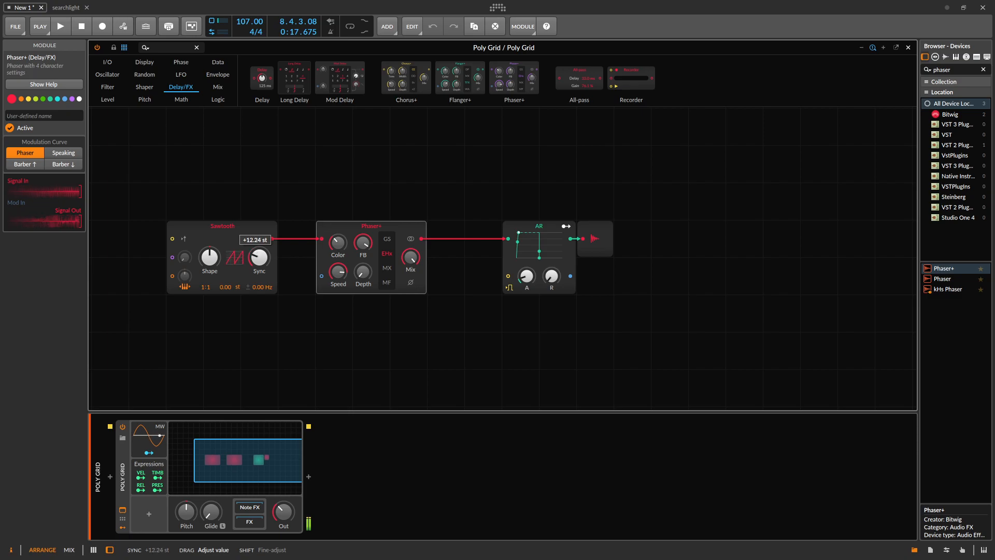
pyautogui.moveTo(259, 257); pyautogui.dragTo(259, 259)
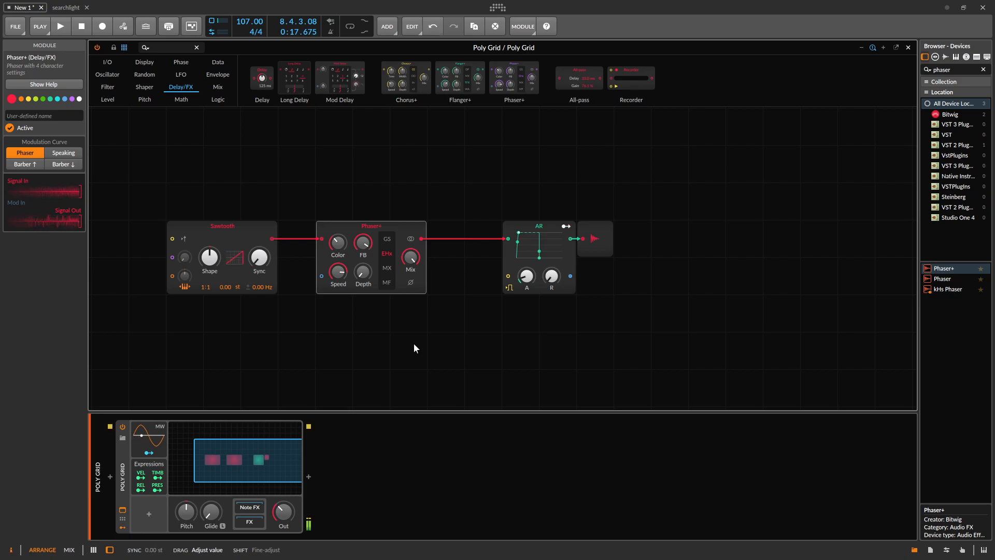
# Step: Sweep the Phaser+ Color, and shift the module against the Sawtooth and back to its spaced position
pyautogui.moveTo(338, 242); pyautogui.dragTo(338, 240)
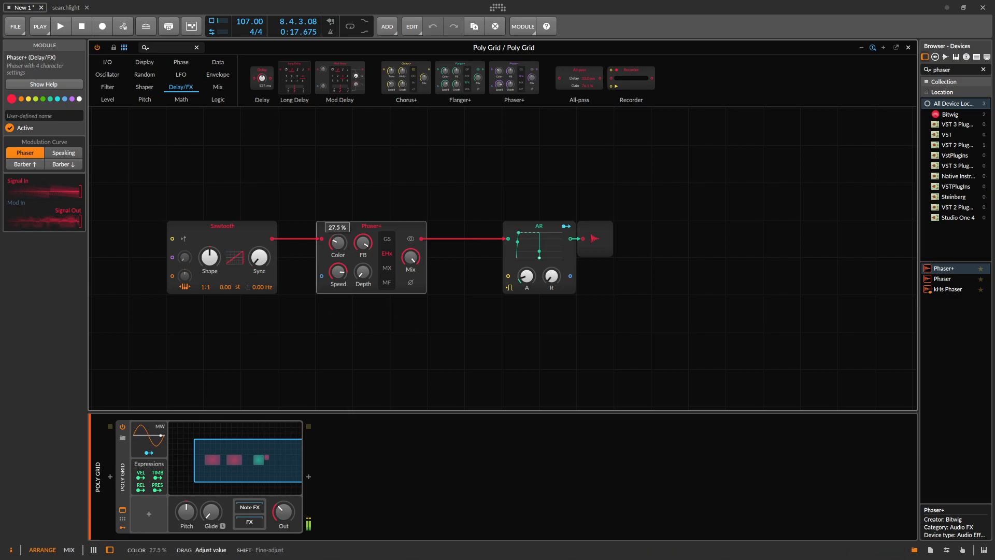
pyautogui.moveTo(338, 242); pyautogui.dragTo(315, 229)
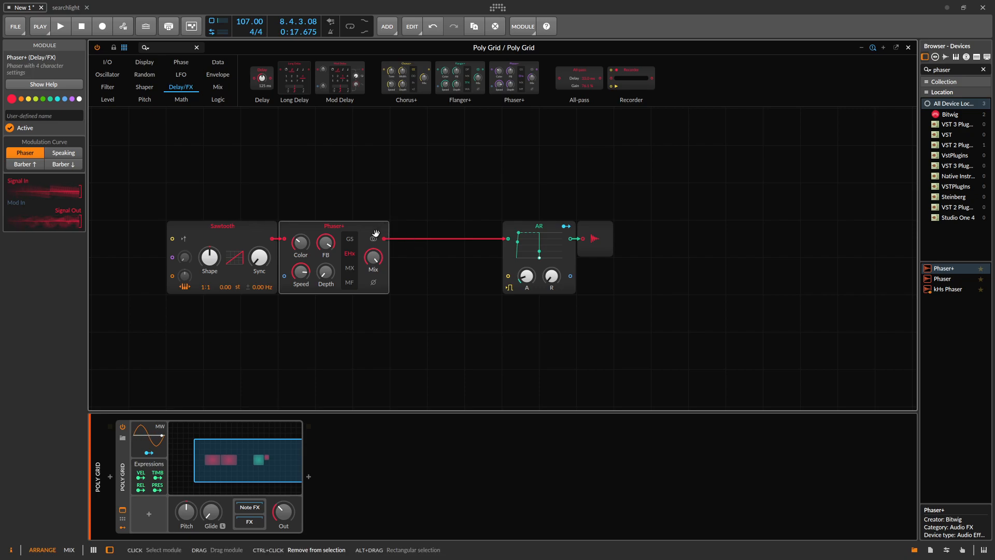
pyautogui.moveTo(320, 238); pyautogui.dragTo(381, 243)
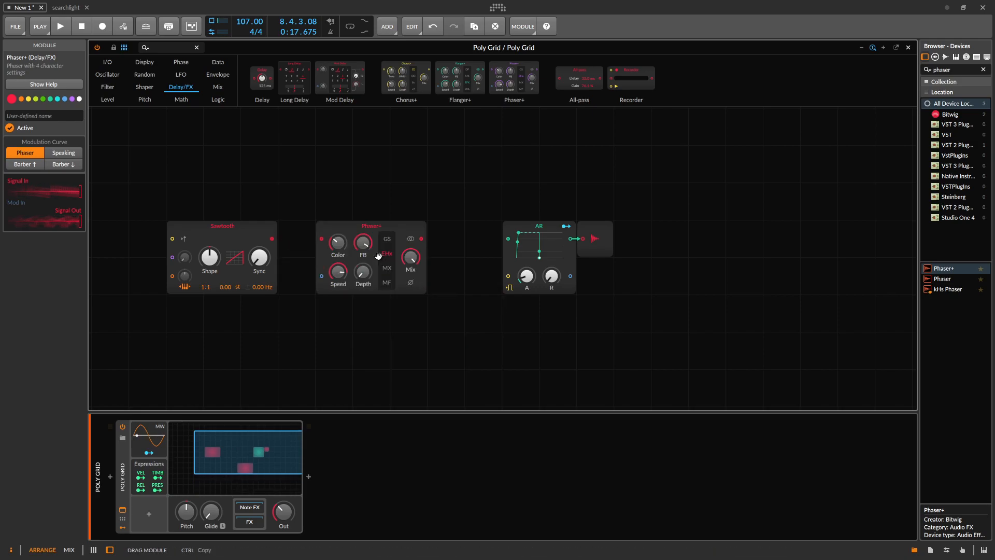
# Step: Insert a second Phaser+ after the first, using the MX character, with Feedback raised to 75.5 % and zero Depth
pyautogui.moveTo(508, 80); pyautogui.dragTo(421, 241)
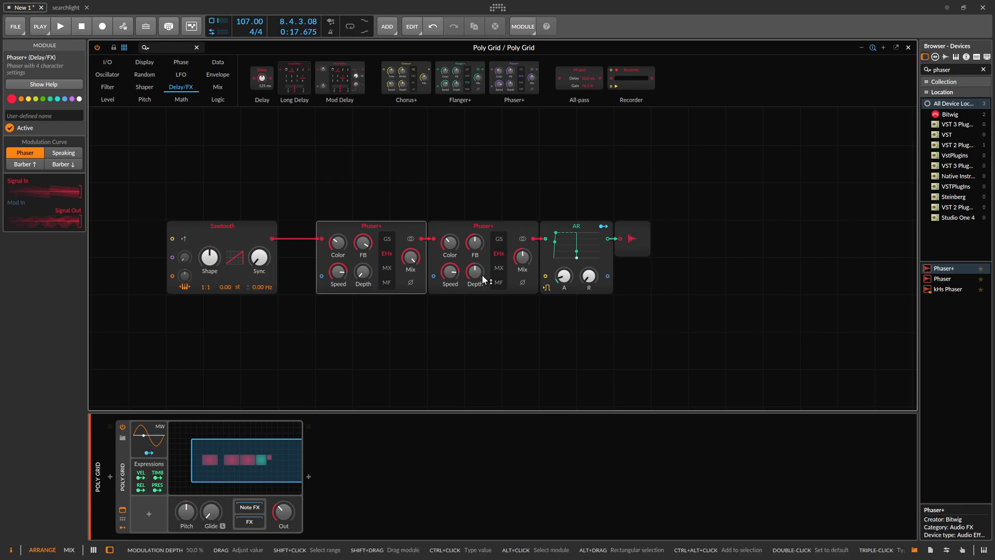
pyautogui.click(499, 269)
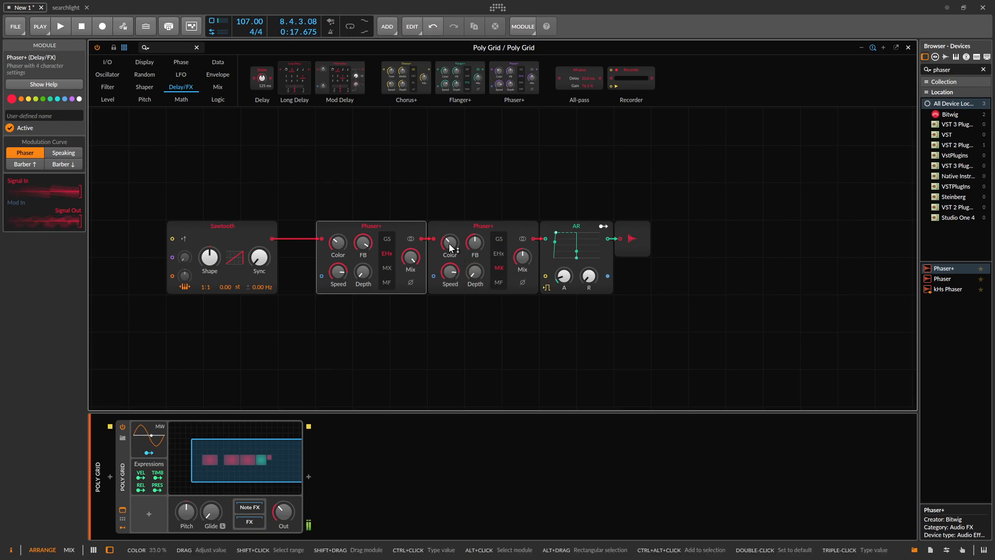
pyautogui.moveTo(475, 242); pyautogui.dragTo(450, 238)
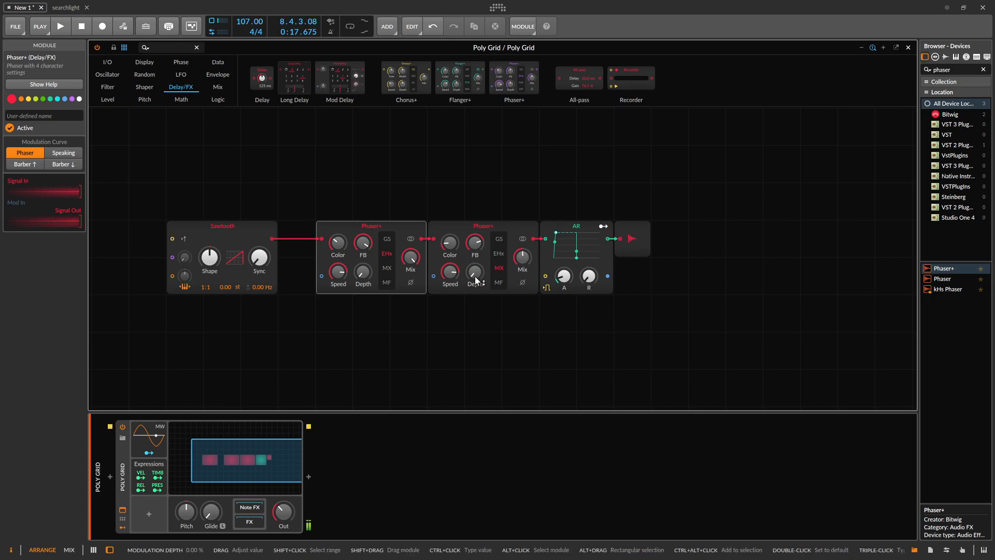
# Step: Switch the second Phaser+ to the GS character with Alternate Character on, and lower its Color
pyautogui.click(501, 238)
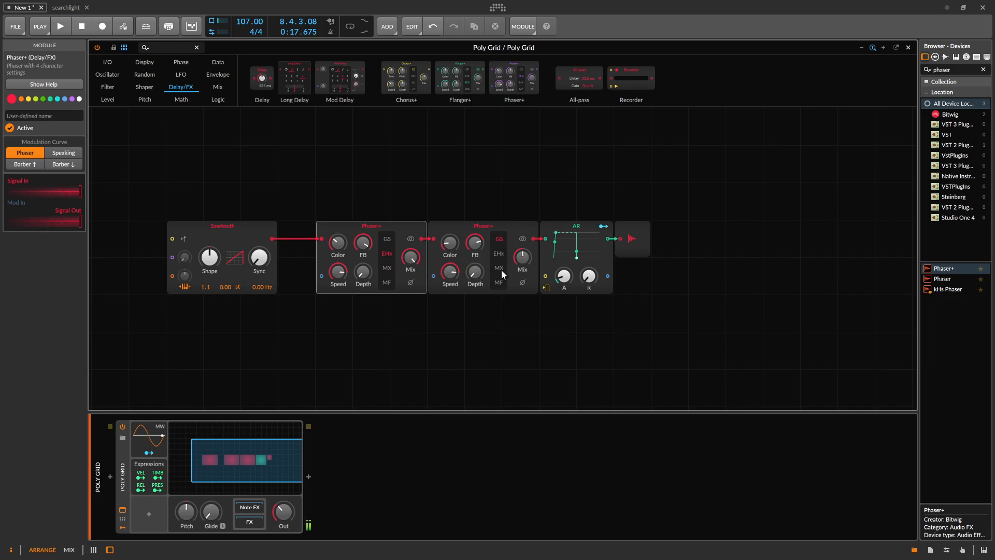
pyautogui.click(523, 282)
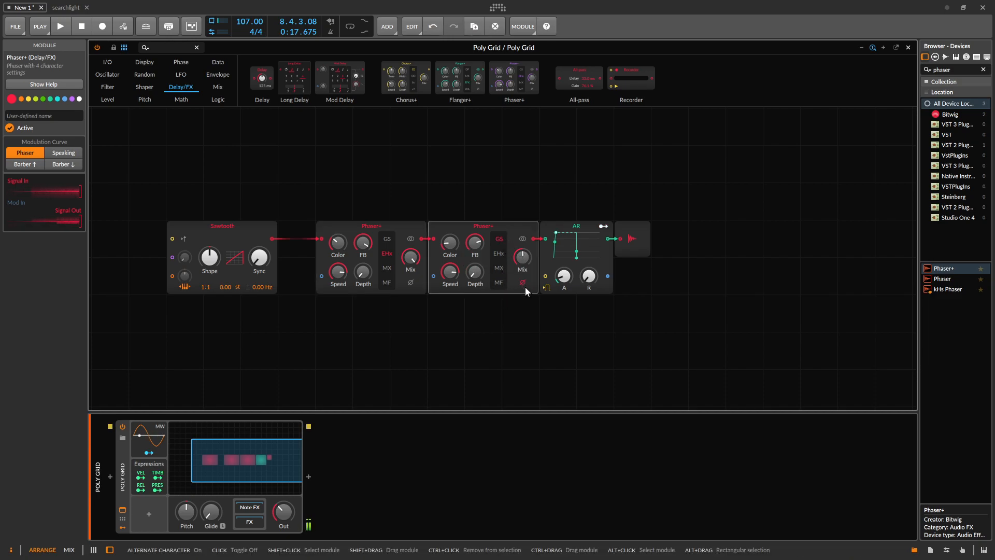
pyautogui.moveTo(450, 242); pyautogui.dragTo(452, 250)
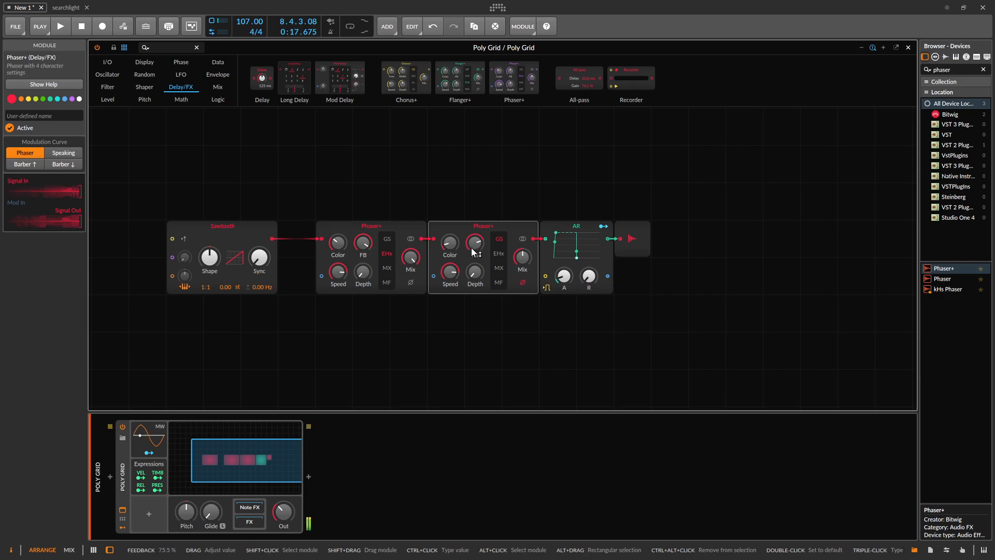
# Step: Insert a Sine oscillator after the second Phaser+, route the phaser signal into its phase input and raise the phase modulation amount
pyautogui.click(115, 75)
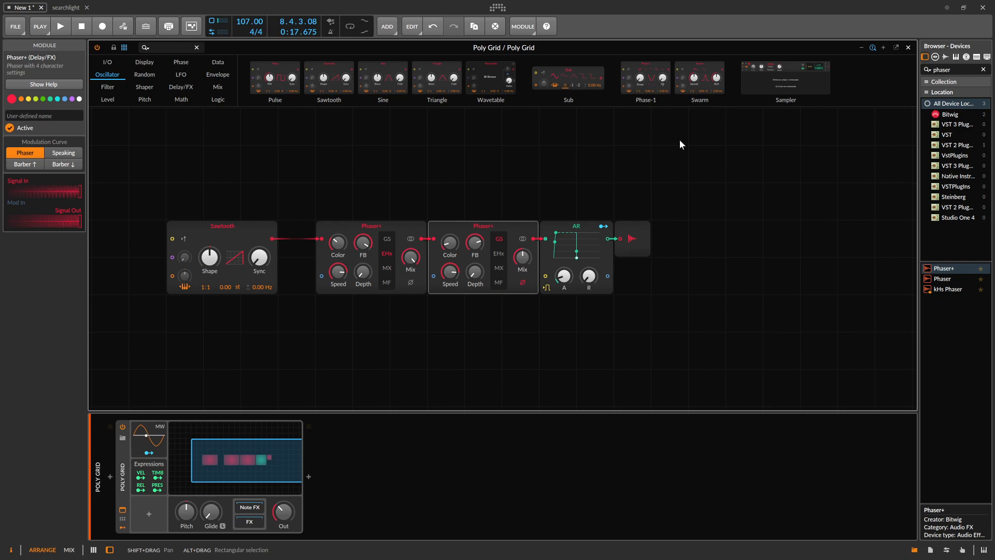
pyautogui.moveTo(389, 85); pyautogui.dragTo(575, 288)
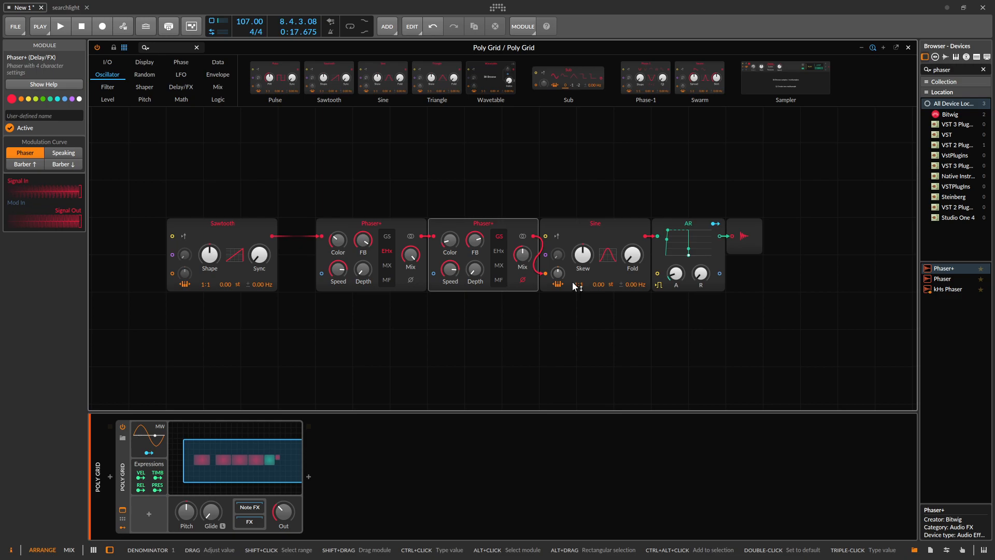
pyautogui.moveTo(544, 264); pyautogui.dragTo(558, 244)
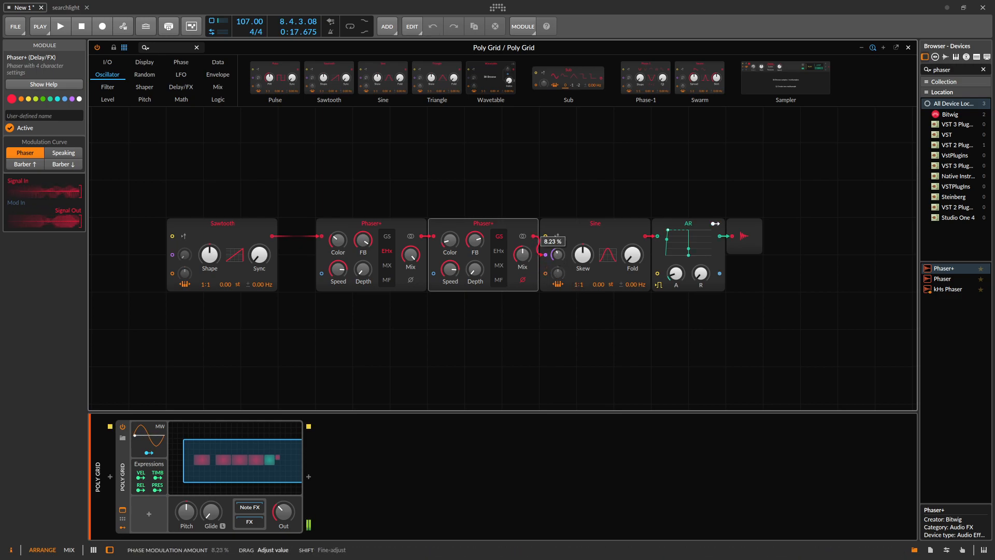
pyautogui.moveTo(558, 254); pyautogui.dragTo(557, 255)
# Step: Switch the second Phaser+ to the MX character, adjust both phasers' Color, and set the Sawtooth's pitch ratio to 1:2
pyautogui.moveTo(449, 241)
pyautogui.mouseDown()
pyautogui.moveTo(449, 226)
pyautogui.moveTo(450, 246)
pyautogui.moveTo(450, 236)
pyautogui.mouseUp()
pyautogui.click(500, 265)
pyautogui.moveTo(338, 240); pyautogui.dragTo(338, 245)
pyautogui.moveTo(203, 284); pyautogui.dragTo(214, 287)
# Step: Sweep the Color of both Phaser+ modules, and switch the second one to the MF character
pyautogui.moveTo(338, 239); pyautogui.dragTo(338, 241)
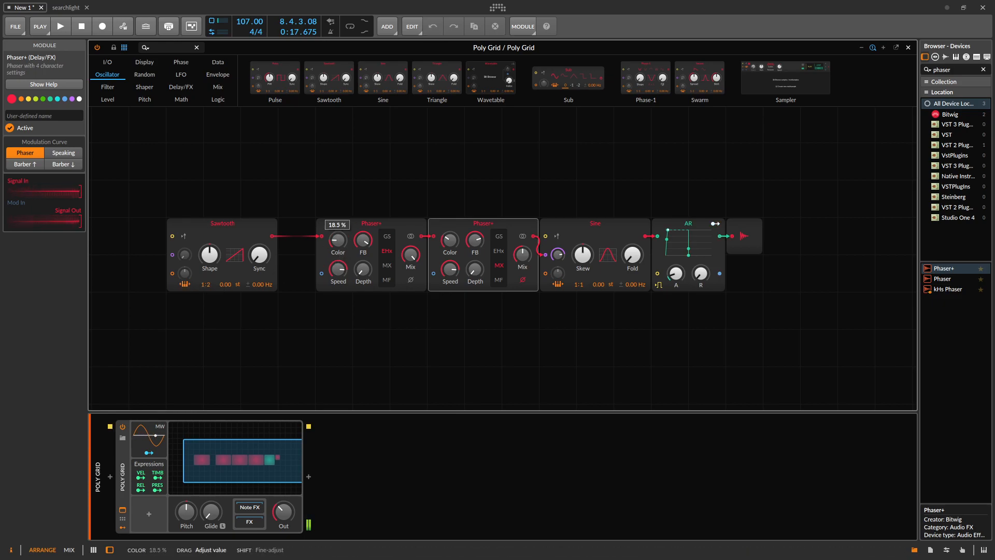
pyautogui.moveTo(450, 239); pyautogui.dragTo(450, 240)
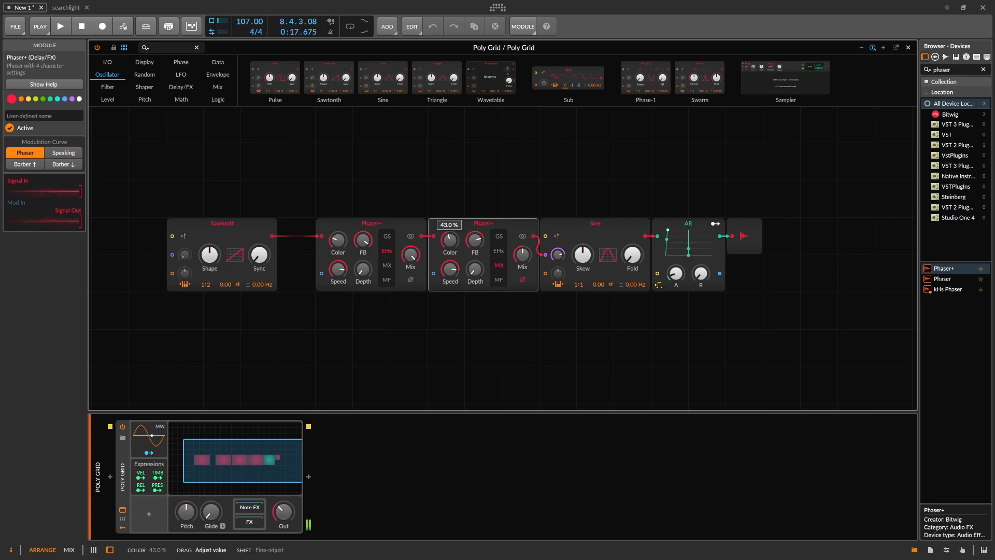
pyautogui.moveTo(450, 240); pyautogui.dragTo(450, 239)
pyautogui.click(501, 281)
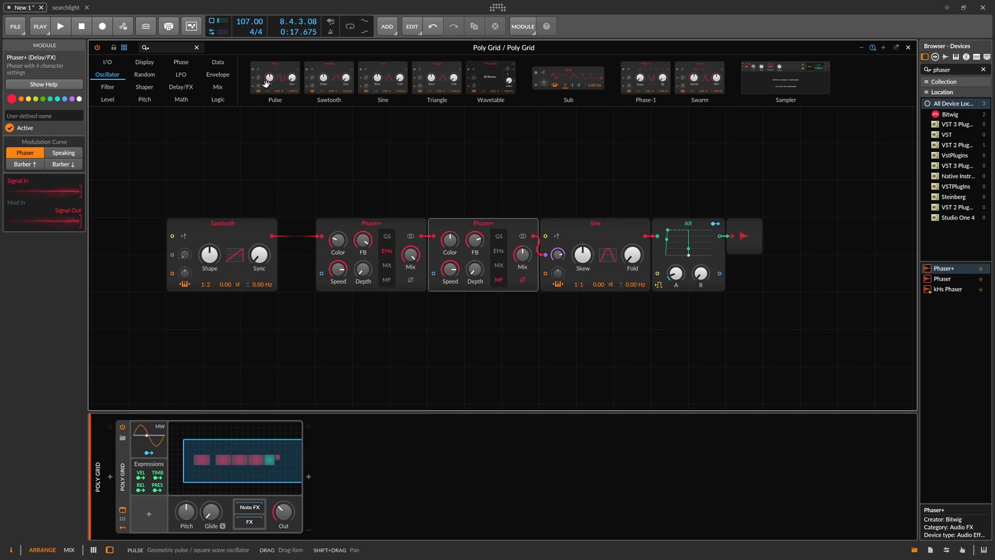
# Step: Insert a Flanger+ between the second Phaser+ and the Sine, using the MX character, zero Depth, raised Feedback and lowered Color
pyautogui.click(179, 87)
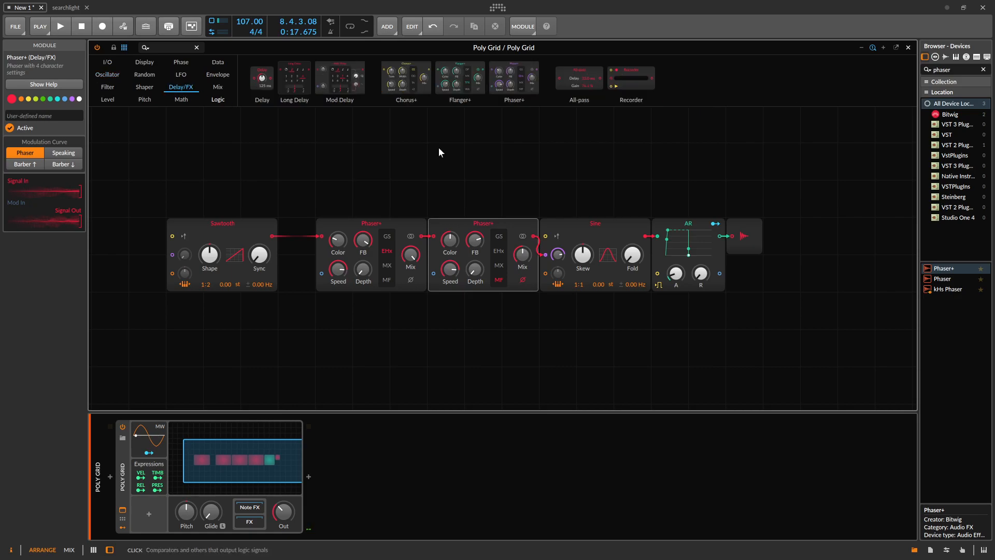
pyautogui.moveTo(525, 254); pyautogui.dragTo(535, 237)
pyautogui.moveTo(587, 268); pyautogui.dragTo(586, 311)
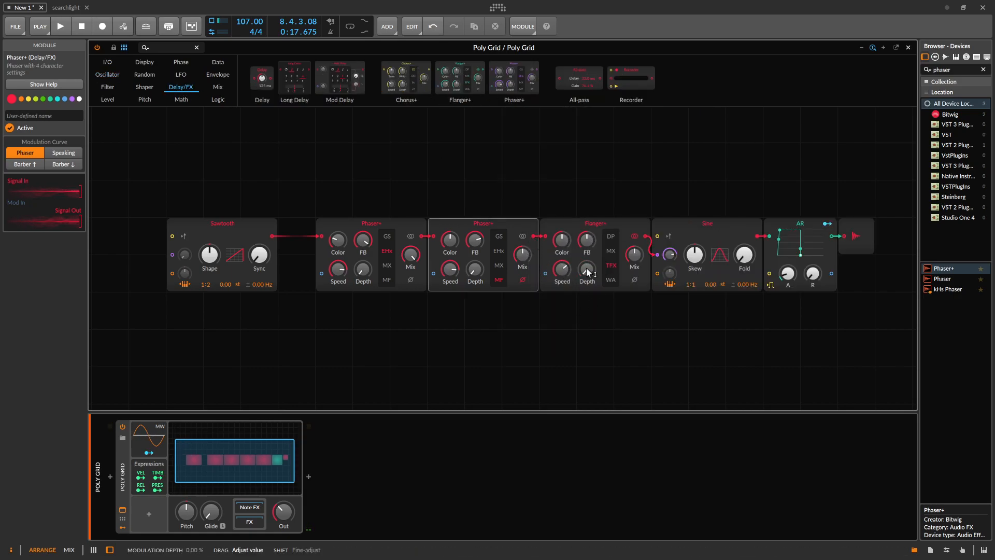
pyautogui.moveTo(587, 242); pyautogui.dragTo(561, 243)
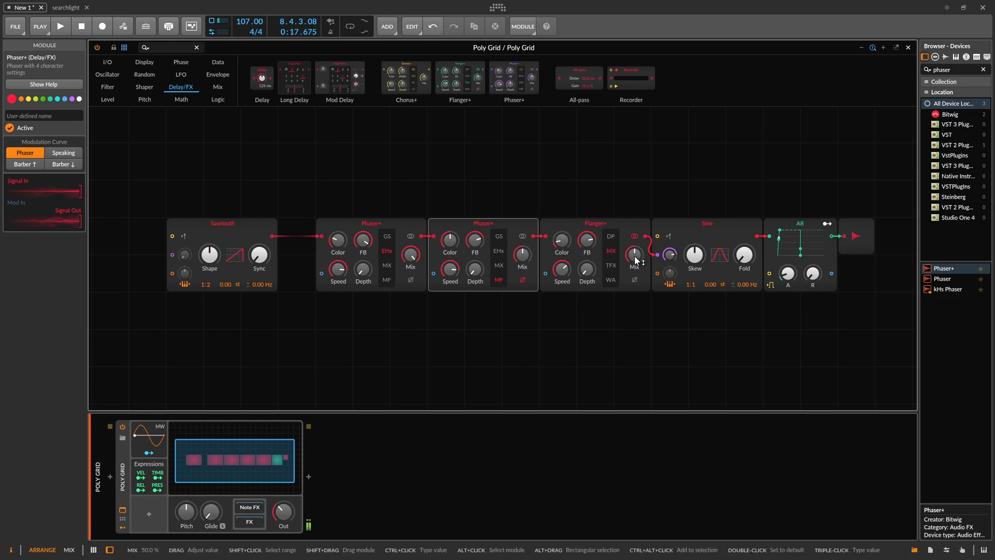
# Step: Switch the Flanger+ to the WA character, and sweep the Color of the Flanger+ and both Phaser+ modules
pyautogui.click(611, 281)
pyautogui.moveTo(562, 240); pyautogui.dragTo(562, 238)
pyautogui.moveTo(450, 240); pyautogui.dragTo(450, 238)
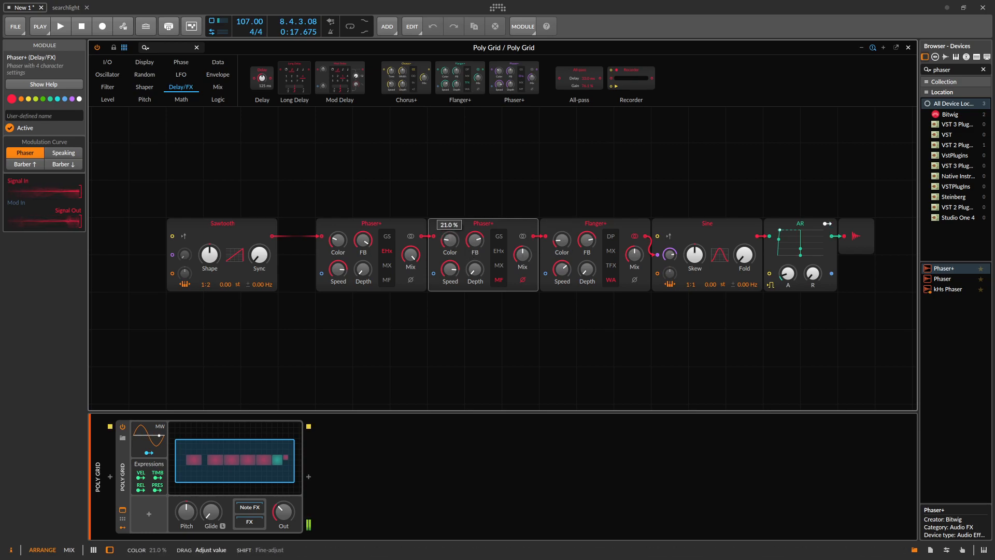
pyautogui.moveTo(450, 239); pyautogui.dragTo(450, 240)
pyautogui.moveTo(338, 239); pyautogui.dragTo(338, 239)
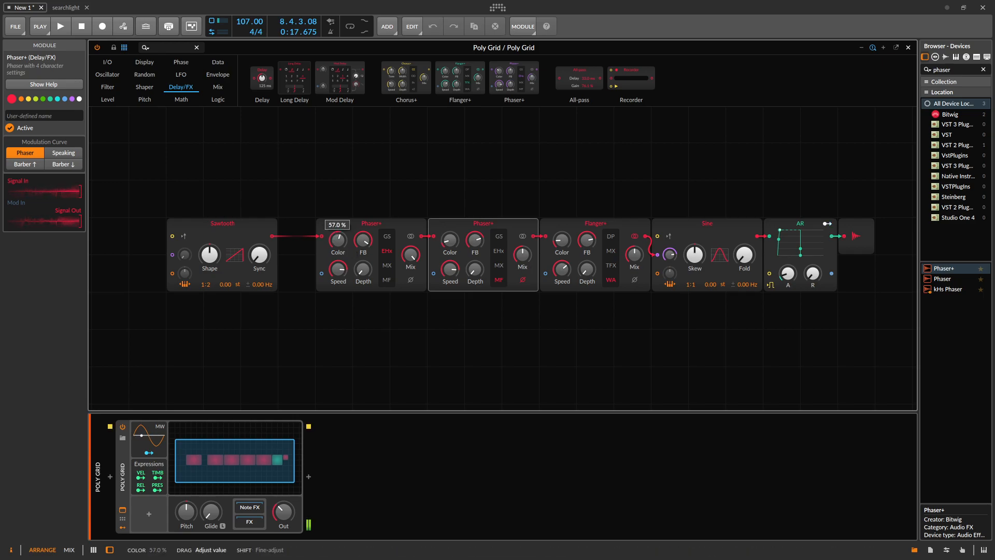
pyautogui.moveTo(338, 240); pyautogui.dragTo(340, 243)
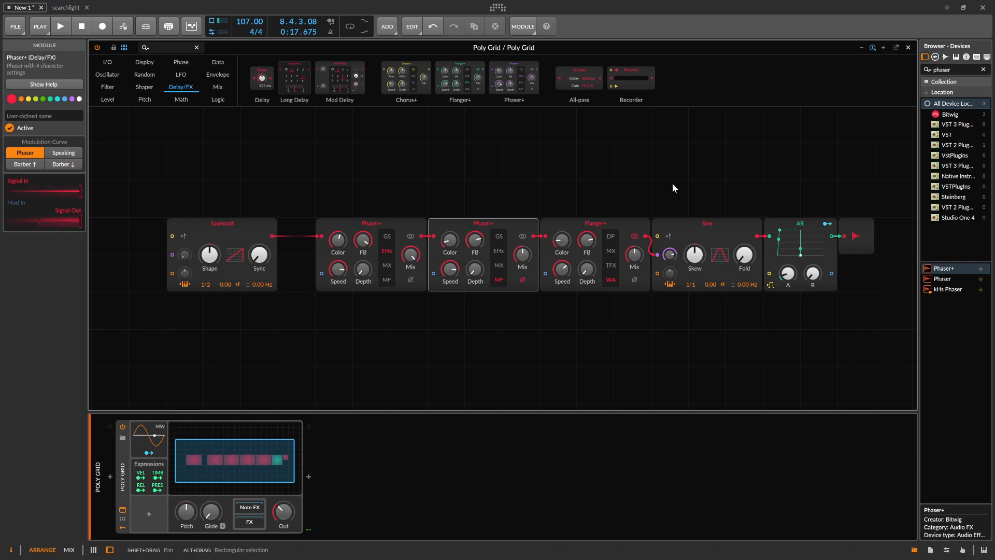
# Step: Delete the Sine, Flanger+ and second Phaser+ modules from the patch
pyautogui.moveTo(708, 157); pyautogui.dragTo(693, 388)
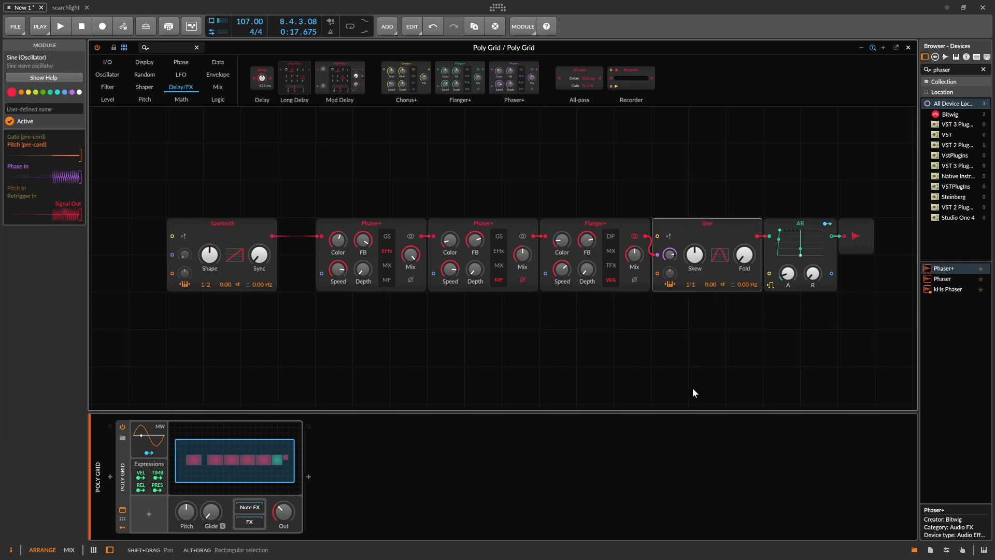
pyautogui.press('Delete')
pyautogui.moveTo(620, 196); pyautogui.dragTo(554, 346)
pyautogui.press('Delete')
pyautogui.moveTo(484, 186); pyautogui.dragTo(467, 233)
pyautogui.press('Delete')
# Step: Connect the remaining Phaser+ output to the AR envelope, and sweep the phaser's Color down to 0 % and back up
pyautogui.moveTo(362, 204); pyautogui.dragTo(362, 346)
pyautogui.moveTo(421, 236); pyautogui.dragTo(770, 236)
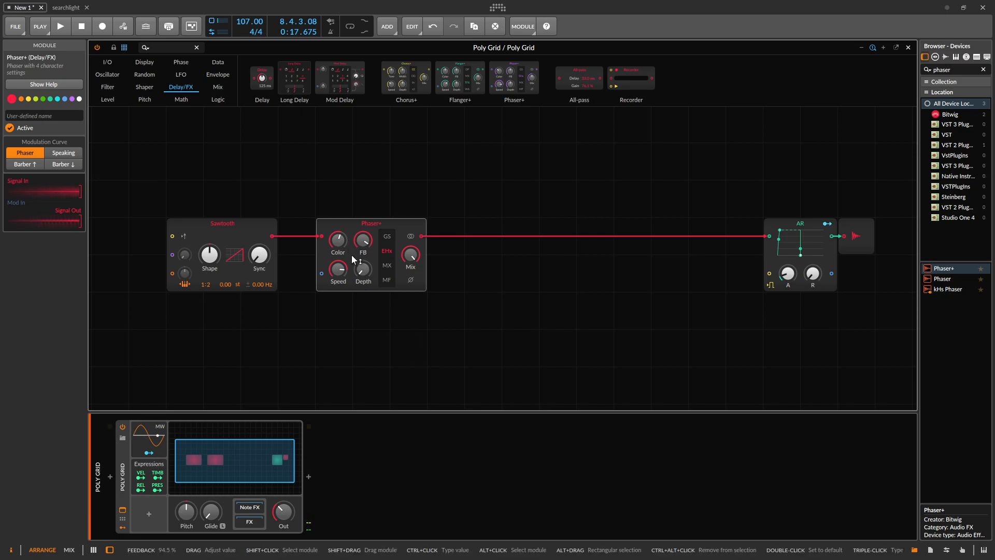
pyautogui.moveTo(337, 241); pyautogui.dragTo(337, 257)
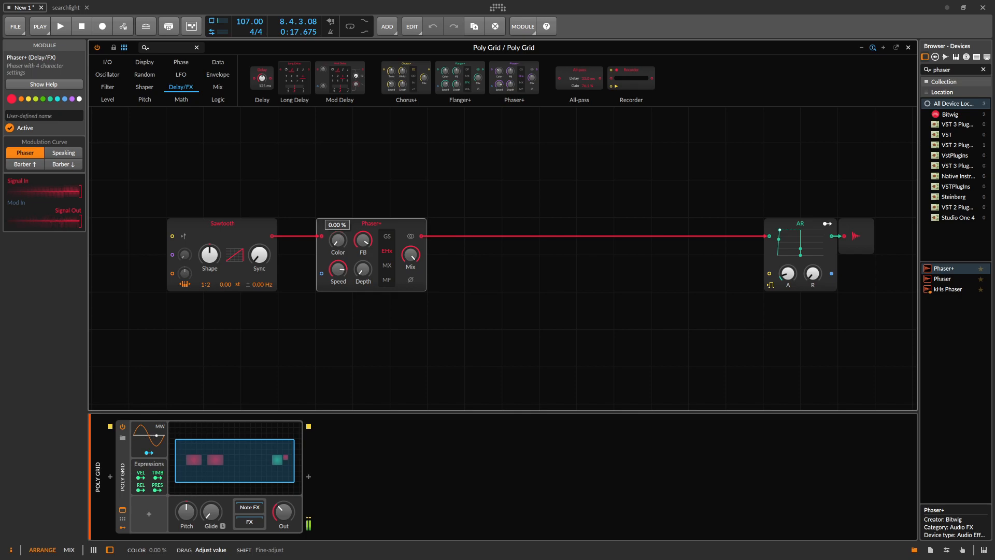
pyautogui.moveTo(337, 256); pyautogui.dragTo(337, 228)
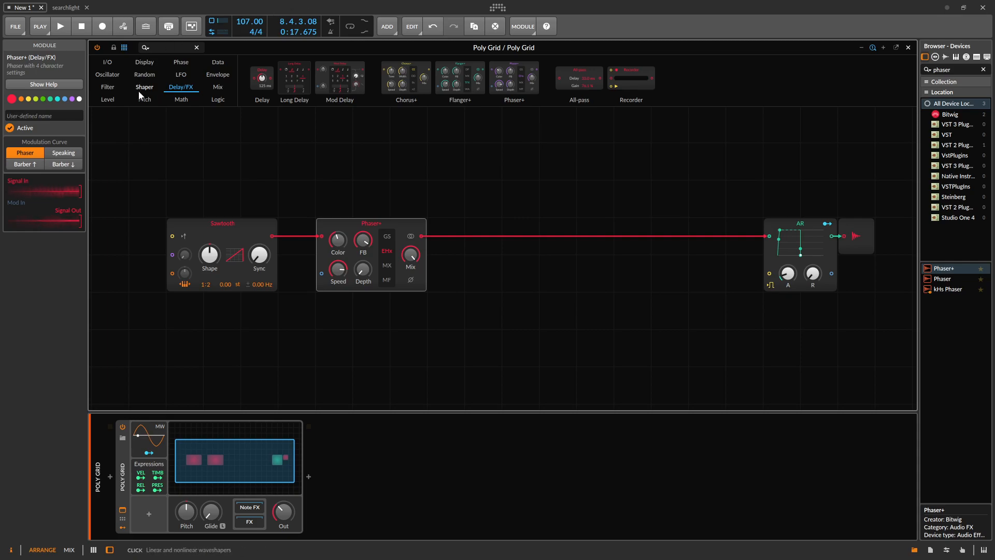
# Step: Add a Sine oscillator below the Sawtooth, and attach a Modulator Out module to the Sine's output
pyautogui.click(108, 74)
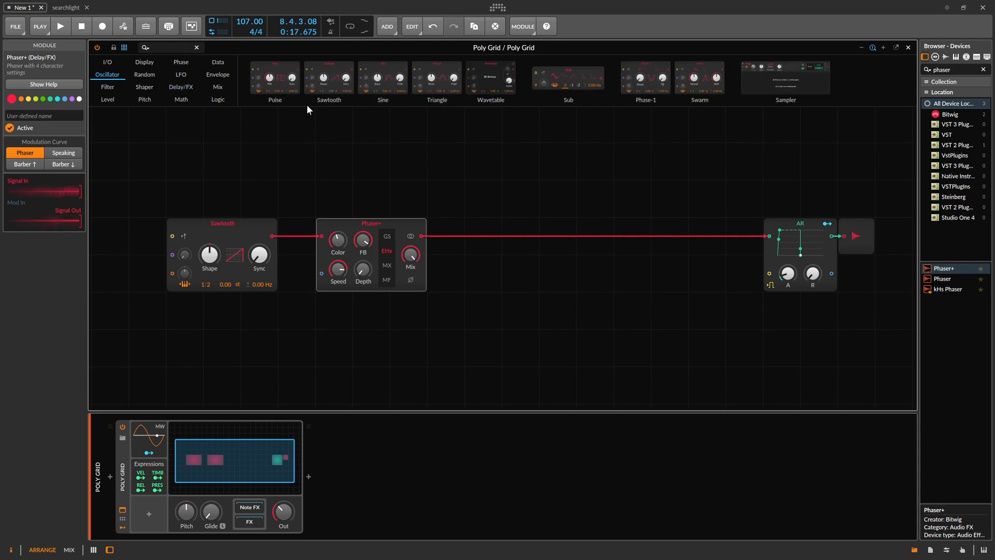
pyautogui.moveTo(401, 88); pyautogui.dragTo(308, 297)
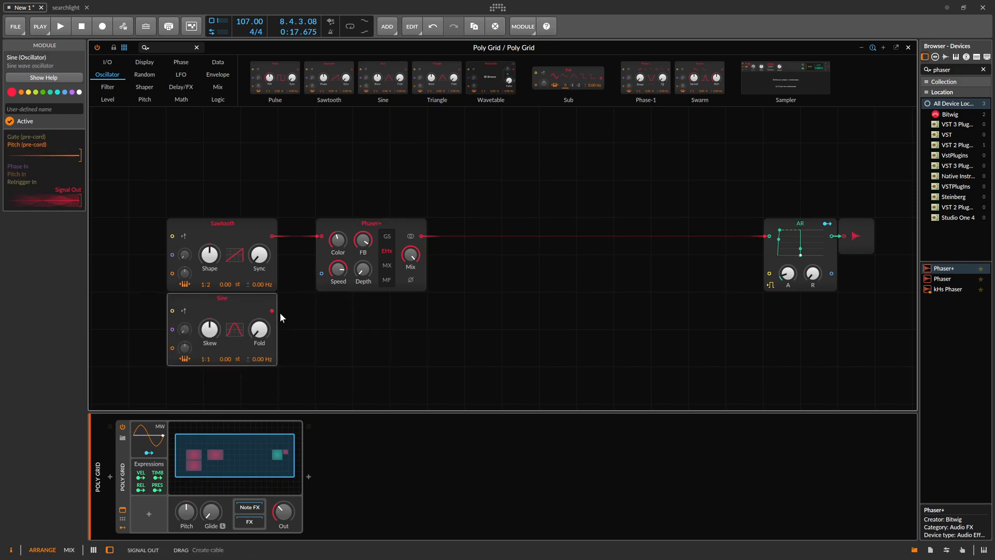
pyautogui.click(107, 63)
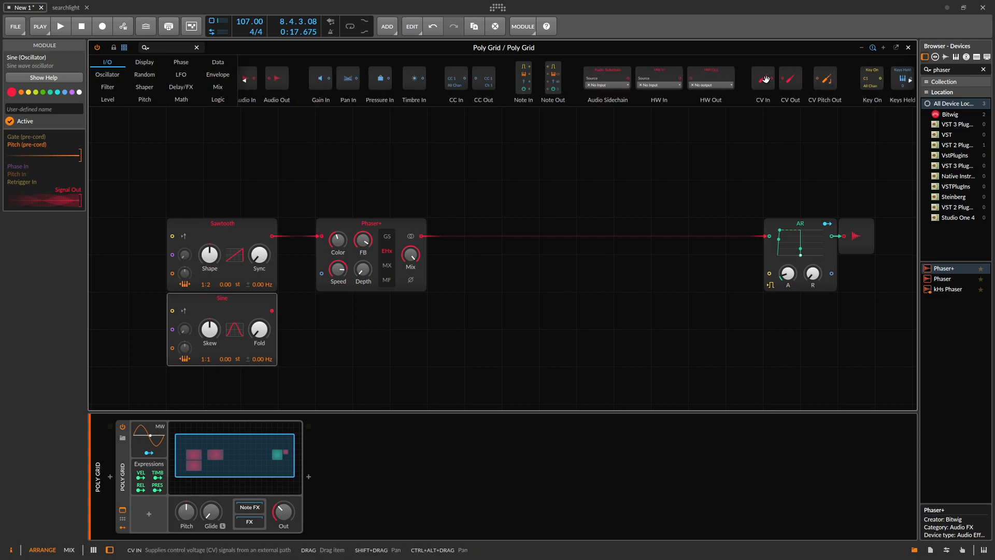
pyautogui.scroll(-2, 809, 88)
pyautogui.moveTo(892, 78); pyautogui.dragTo(294, 312)
# Step: Map the Modulator Out to the Phaser+ Color
pyautogui.click(293, 311)
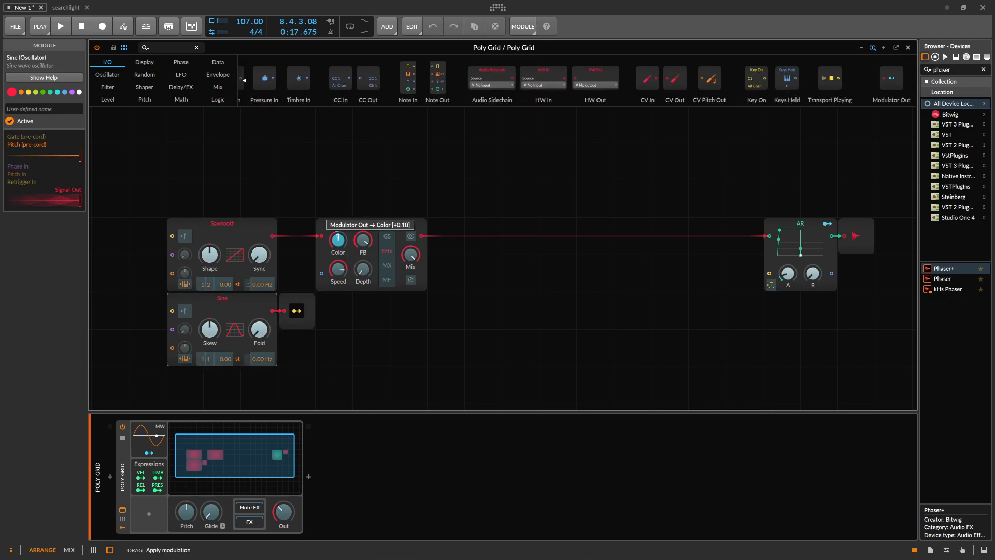
pyautogui.moveTo(342, 244); pyautogui.dragTo(343, 235)
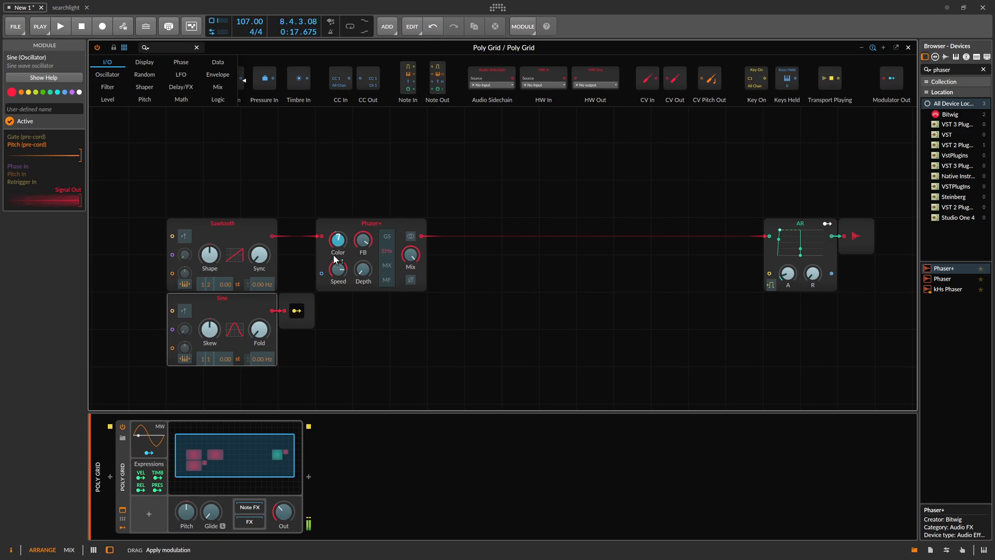
pyautogui.click(297, 313)
# Step: Vary the Sine's ratio and shape, and set the Modulator Out amount on the Phaser+ Color to about +0.33
pyautogui.moveTo(260, 329)
pyautogui.mouseDown()
pyautogui.moveTo(259, 314)
pyautogui.moveTo(259, 332)
pyautogui.mouseUp()
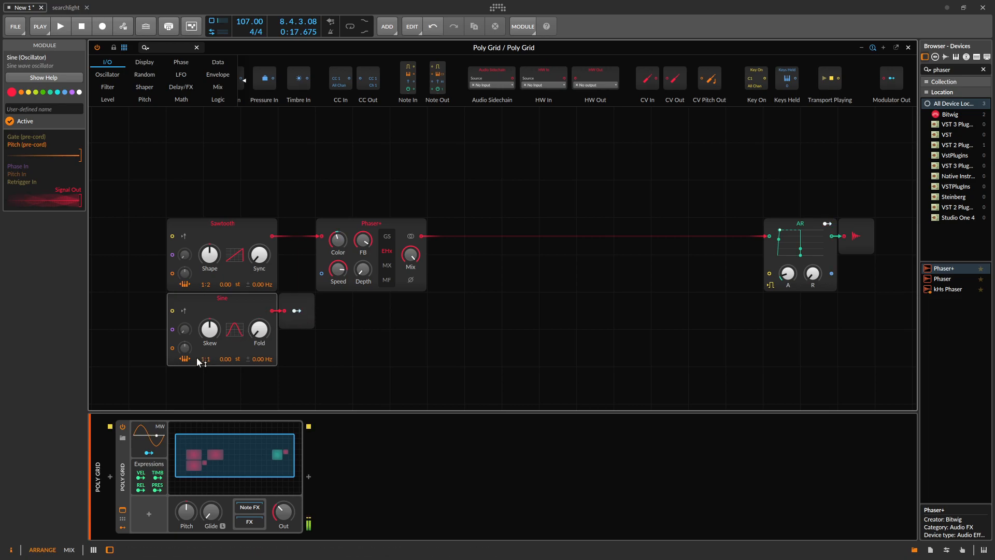
pyautogui.moveTo(203, 359); pyautogui.dragTo(209, 301)
pyautogui.moveTo(260, 332)
pyautogui.mouseDown()
pyautogui.moveTo(260, 306)
pyautogui.moveTo(261, 330)
pyautogui.mouseUp()
pyautogui.click(296, 310)
pyautogui.moveTo(338, 239); pyautogui.dragTo(338, 229)
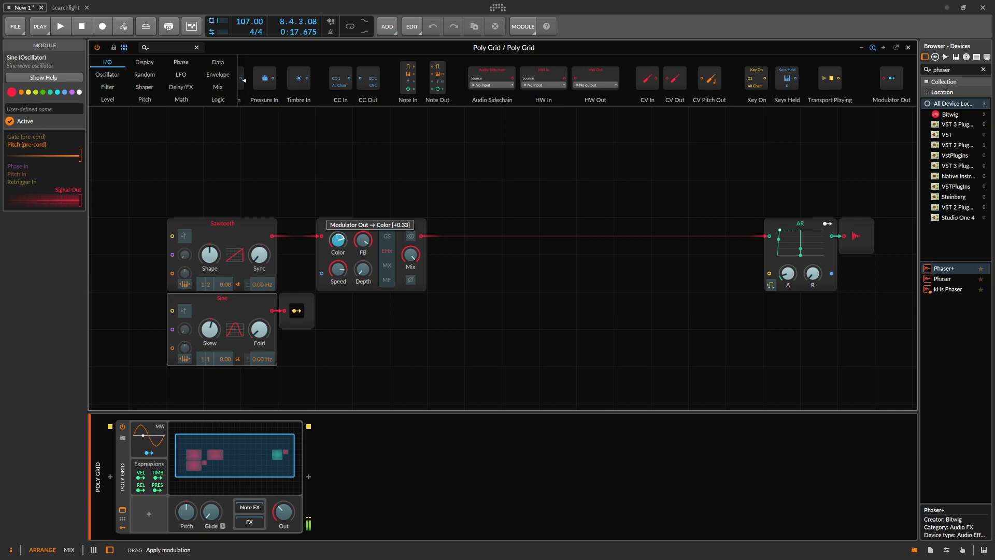
pyautogui.click(296, 311)
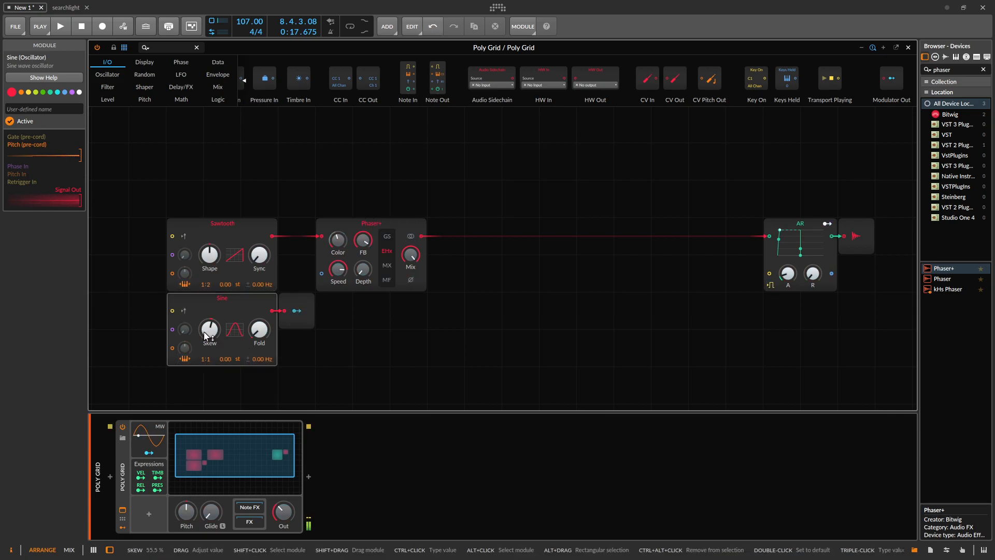
# Step: Lower the Sine's Skew and set its ratio to 1:4, with the Phaser+ switched to the GS character
pyautogui.moveTo(206, 336); pyautogui.dragTo(205, 350)
pyautogui.moveTo(259, 332)
pyautogui.mouseDown()
pyautogui.moveTo(259, 317)
pyautogui.moveTo(259, 338)
pyautogui.mouseUp()
pyautogui.moveTo(209, 359); pyautogui.dragTo(209, 352)
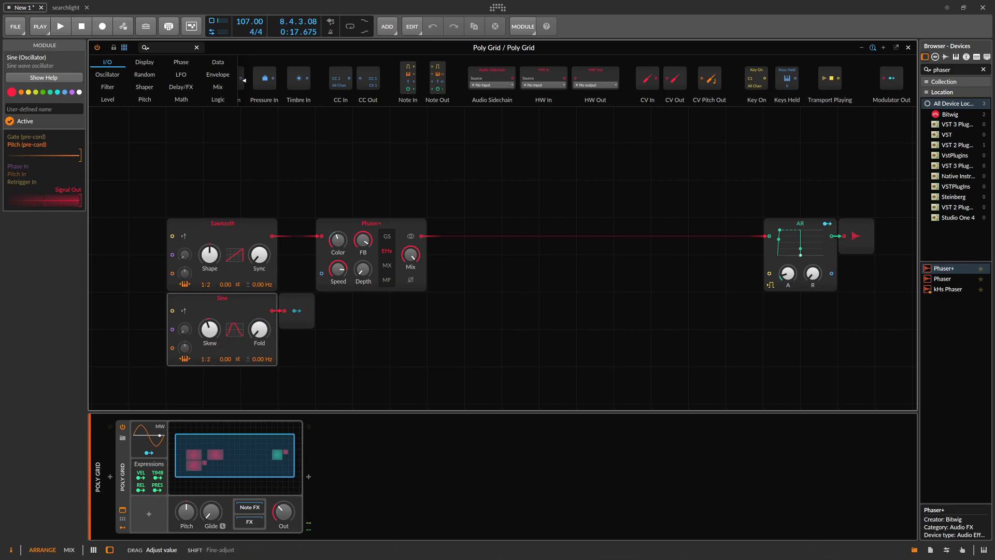
pyautogui.moveTo(259, 329)
pyautogui.mouseDown()
pyautogui.moveTo(259, 319)
pyautogui.moveTo(259, 338)
pyautogui.mouseUp()
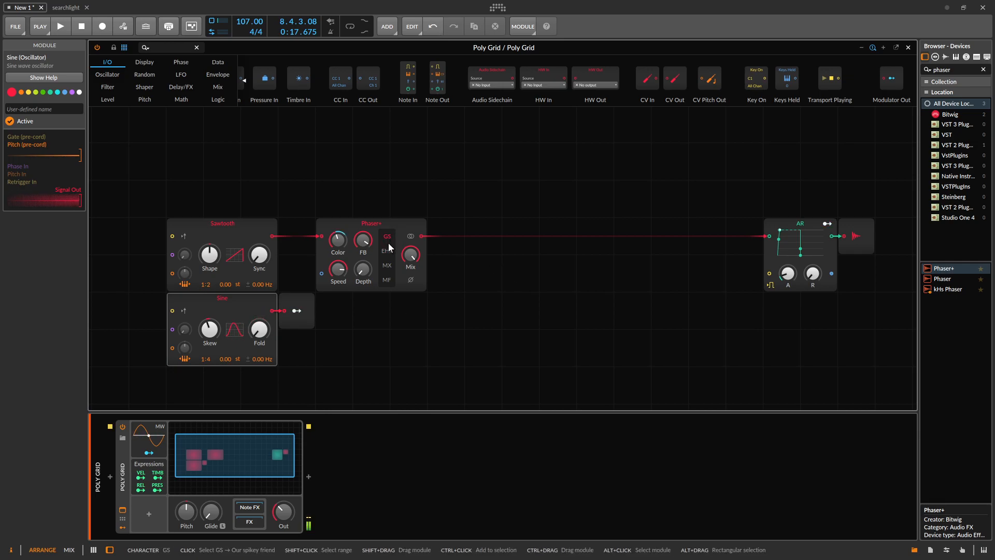
# Step: Readjust the modulation amount on the Phaser+ Color, and raise the Sine's Skew above its centre value
pyautogui.click(297, 312)
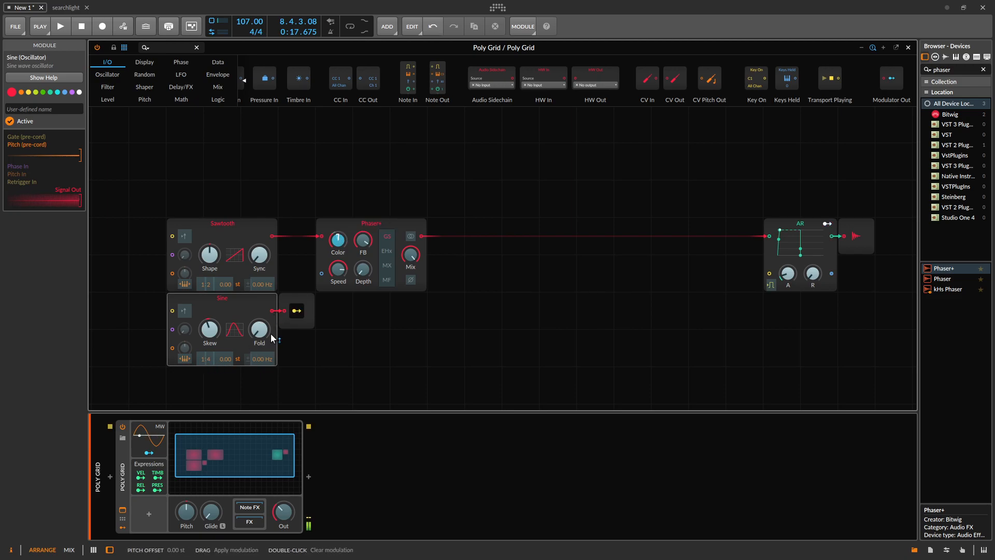
pyautogui.click(297, 312)
pyautogui.moveTo(210, 329); pyautogui.dragTo(259, 334)
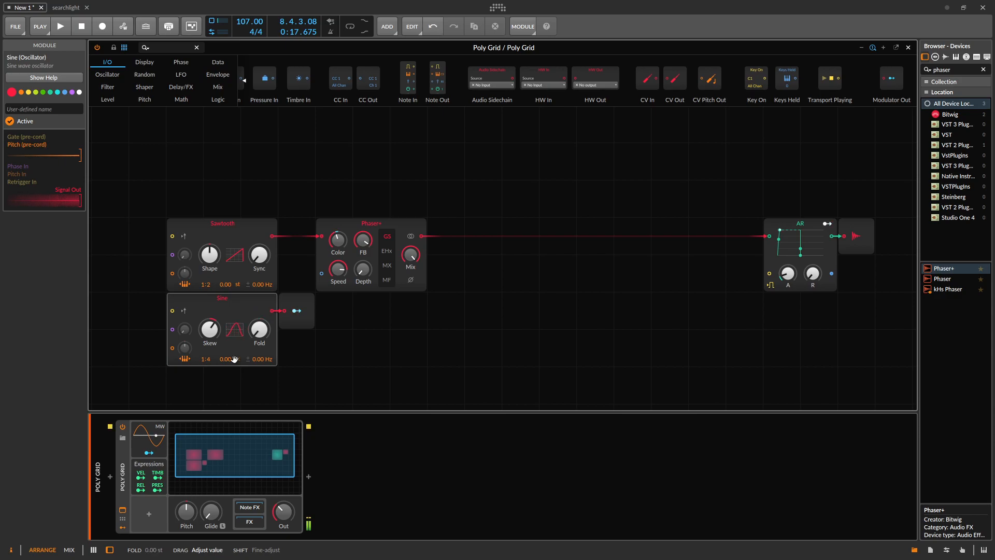
pyautogui.moveTo(207, 359)
pyautogui.mouseDown()
pyautogui.moveTo(207, 348)
pyautogui.moveTo(207, 363)
pyautogui.mouseUp()
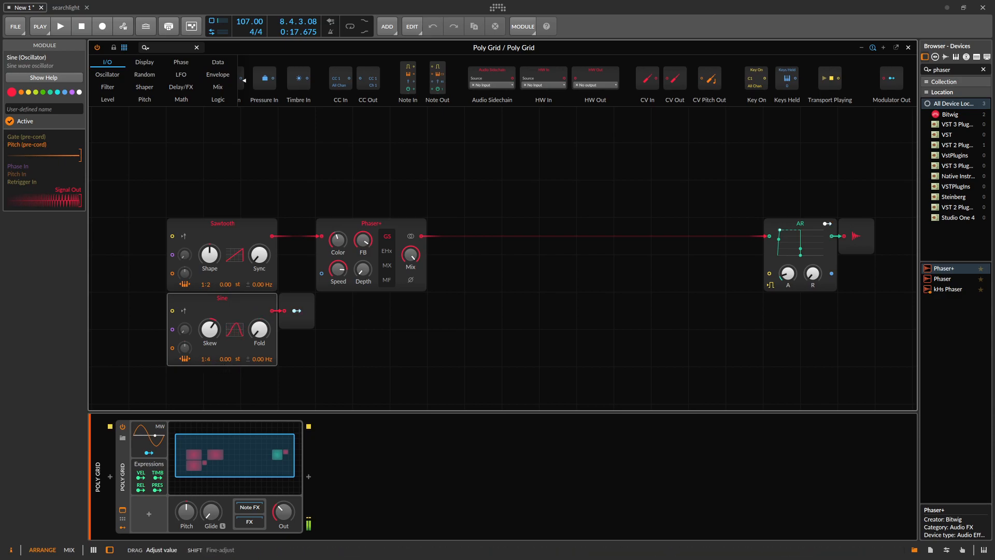
# Step: Lower the Phaser+ Color, and sweep the Sine's ratio through 1:10 and 1:17 back to 1:1
pyautogui.moveTo(338, 240); pyautogui.dragTo(288, 319)
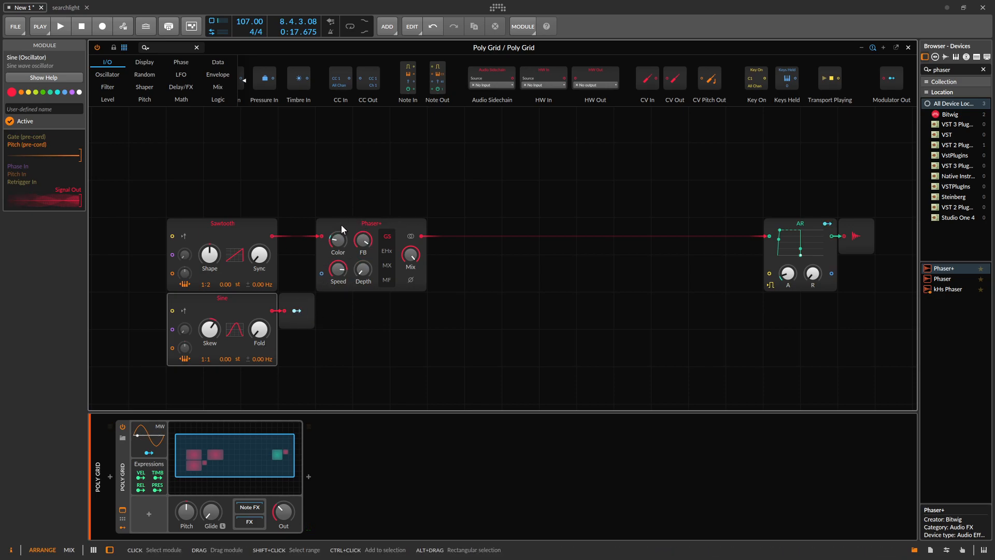
pyautogui.moveTo(198, 359); pyautogui.dragTo(208, 358)
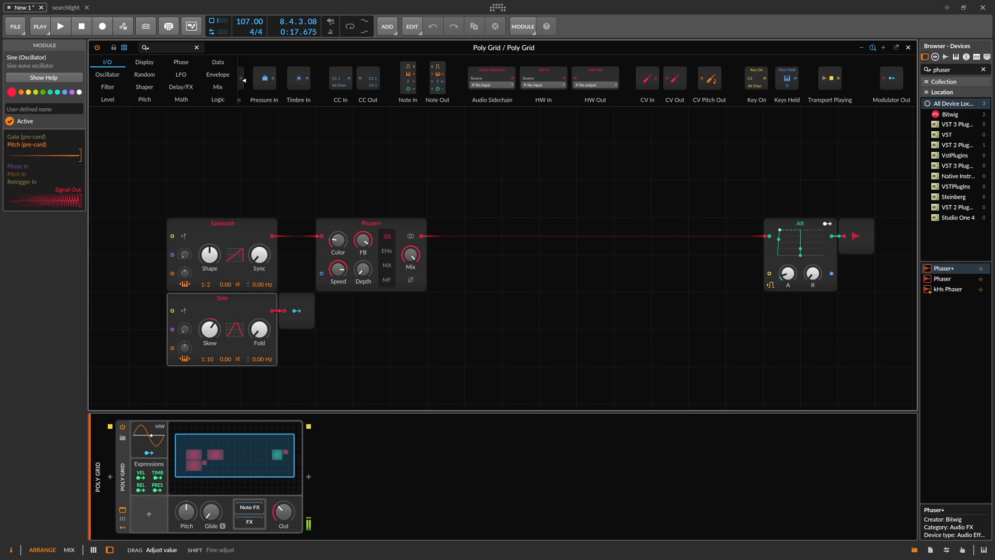
pyautogui.moveTo(259, 329)
pyautogui.mouseDown()
pyautogui.moveTo(259, 311)
pyautogui.moveTo(259, 337)
pyautogui.mouseUp()
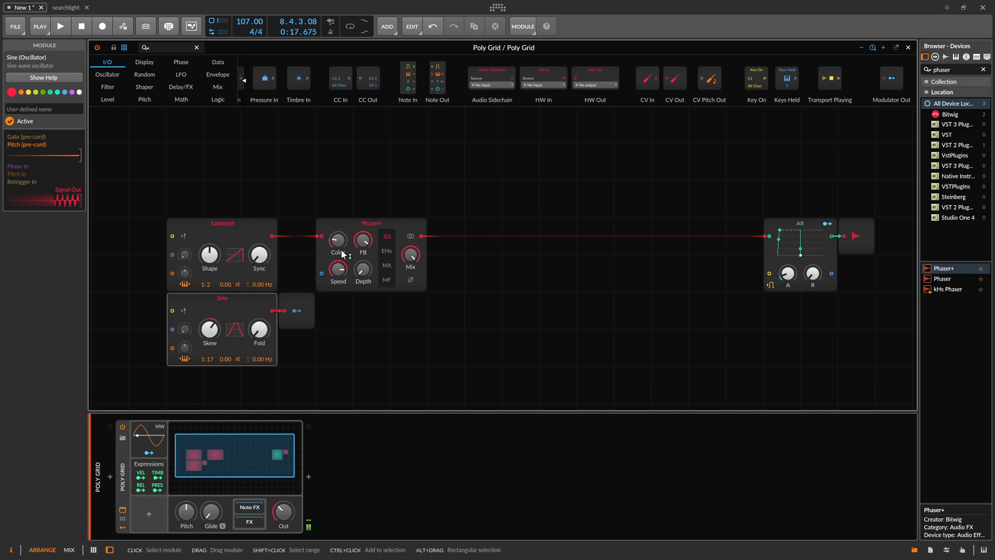
pyautogui.moveTo(210, 359); pyautogui.dragTo(210, 352)
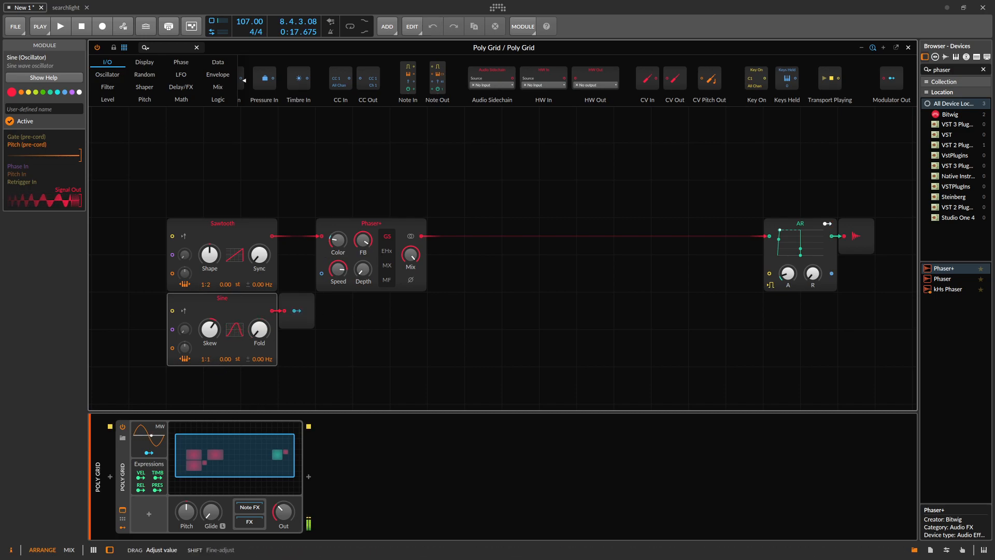
# Step: Lower the Phaser+ Color further, set the Sine's ratio to 3:1, and increase the Modulator Out amount on Color
pyautogui.moveTo(207, 366)
pyautogui.mouseDown()
pyautogui.moveTo(206, 376)
pyautogui.moveTo(207, 364)
pyautogui.mouseUp()
pyautogui.moveTo(339, 240); pyautogui.dragTo(339, 252)
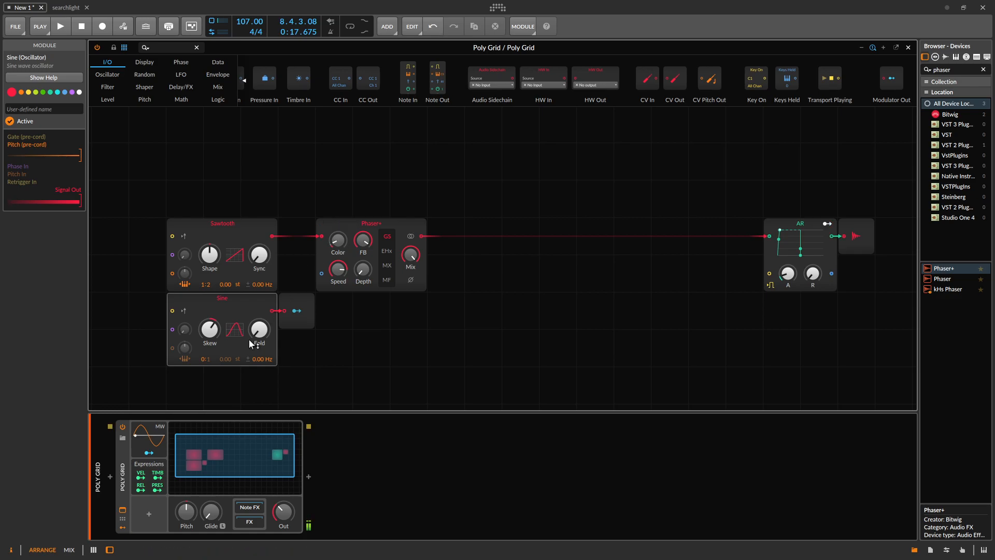
pyautogui.moveTo(206, 362); pyautogui.dragTo(207, 360)
pyautogui.click(297, 311)
pyautogui.moveTo(342, 241); pyautogui.dragTo(342, 229)
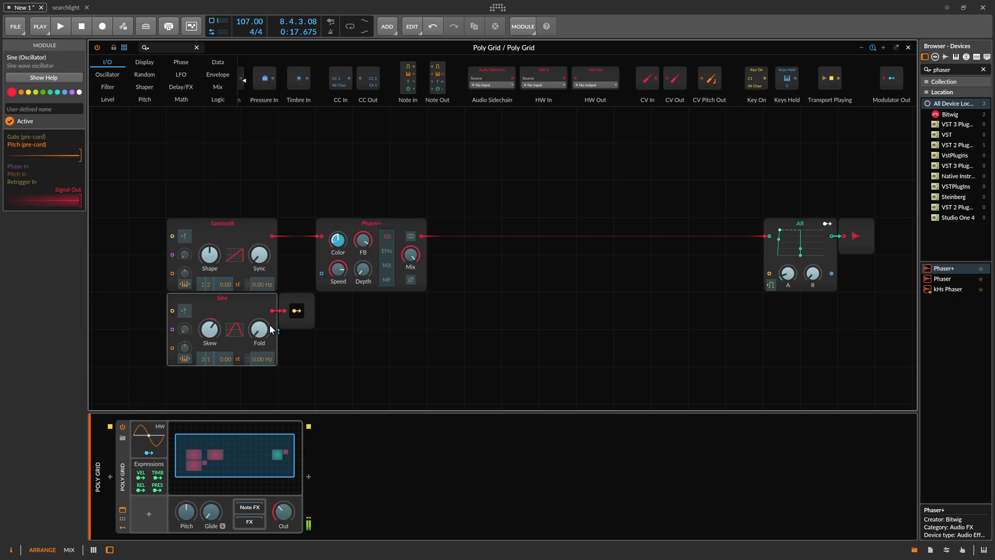
pyautogui.click(298, 311)
# Step: Switch the Phaser+ to the EHx character with its stereo option on, and set the Sine to ratio 1:2 with 4.49 Hz detune
pyautogui.moveTo(205, 358); pyautogui.dragTo(206, 353)
pyautogui.click(386, 251)
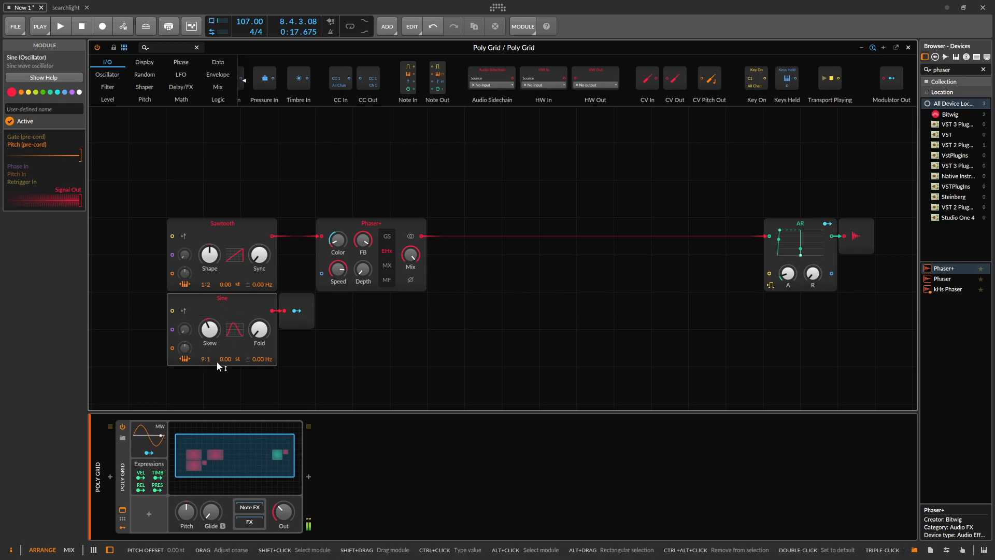
pyautogui.moveTo(206, 358); pyautogui.dragTo(206, 353)
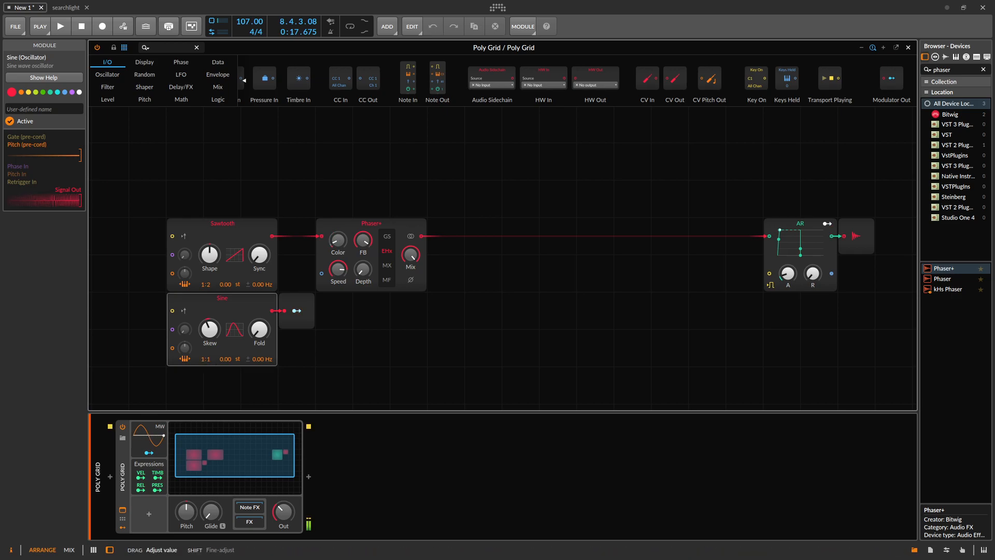
pyautogui.moveTo(206, 359); pyautogui.dragTo(259, 355)
pyautogui.click(411, 236)
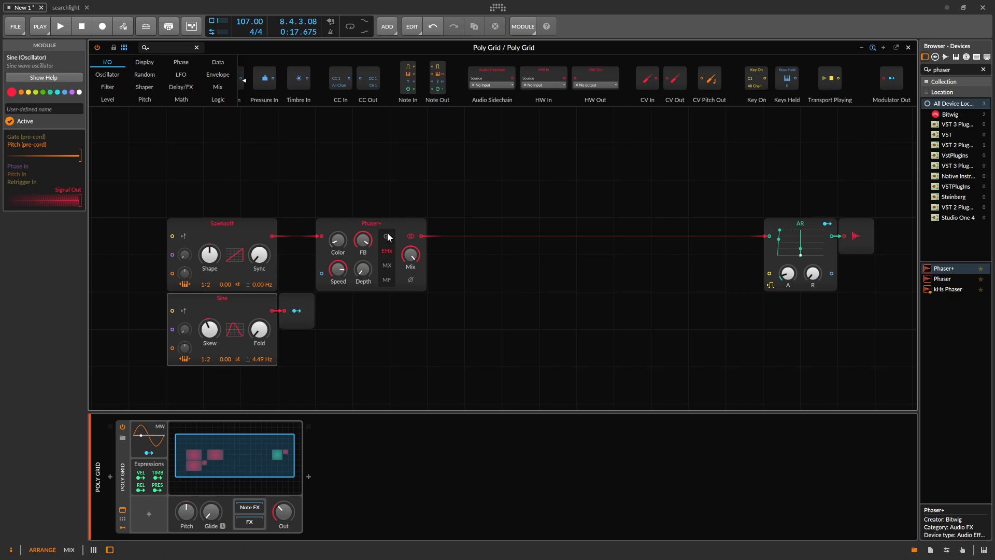
# Step: Replace the Phaser+ with a Flanger+, enabling its Alternate Character and choosing the TFX character
pyautogui.click(179, 86)
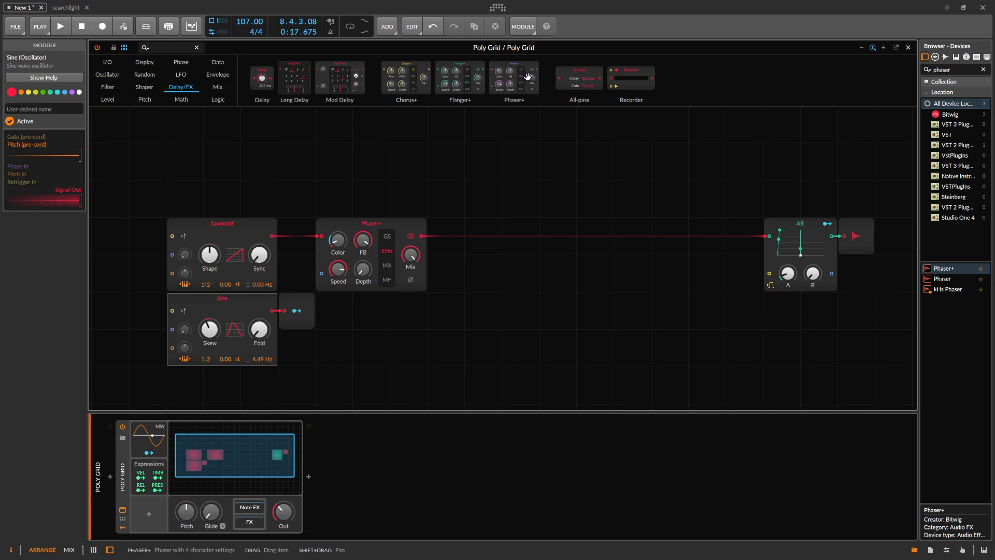
pyautogui.moveTo(461, 77); pyautogui.dragTo(347, 246)
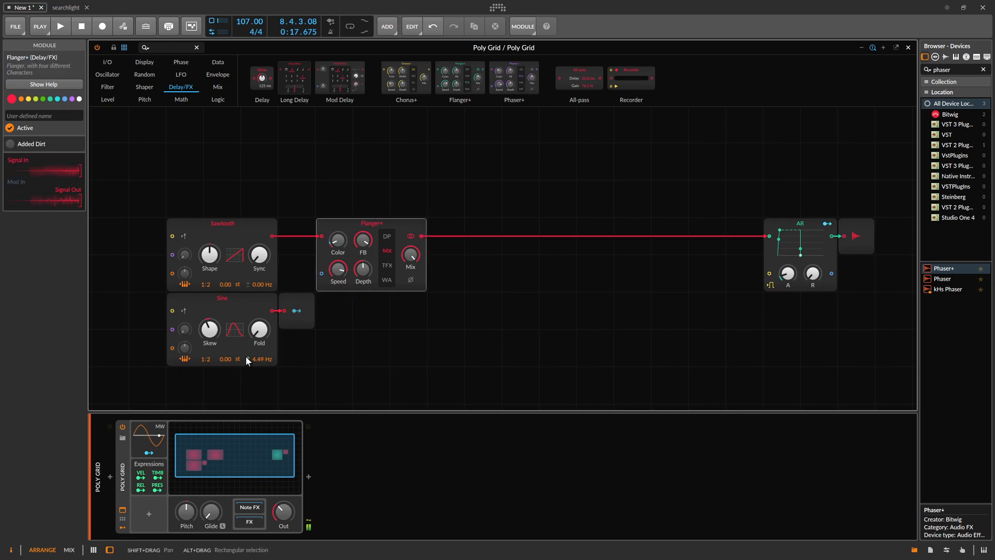
pyautogui.moveTo(339, 240); pyautogui.dragTo(340, 233)
pyautogui.click(407, 280)
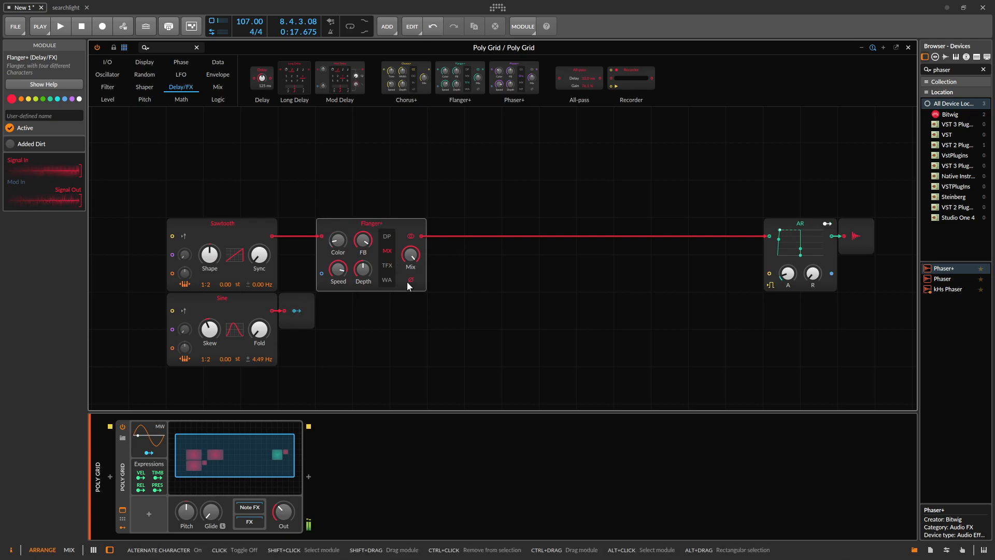
pyautogui.click(390, 270)
# Step: Set the Sine to ratio 13:1, Skew 33.5 %, moderate Fold and -4.25 Hz detune while adjusting the Flanger+ Color
pyautogui.moveTo(205, 359); pyautogui.dragTo(260, 299)
pyautogui.moveTo(340, 242)
pyautogui.mouseDown()
pyautogui.moveTo(340, 223)
pyautogui.moveTo(352, 259)
pyautogui.moveTo(343, 247)
pyautogui.mouseUp()
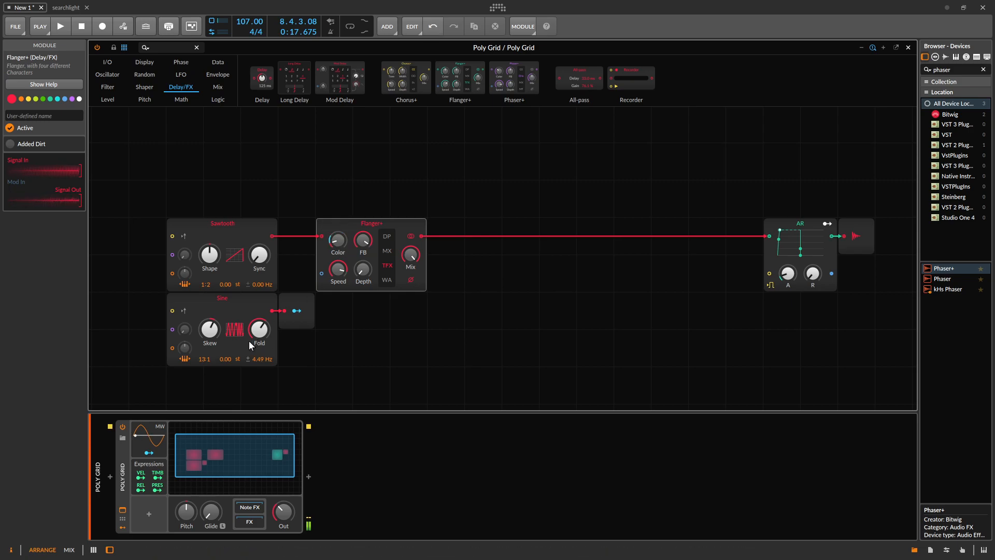
pyautogui.moveTo(257, 336); pyautogui.dragTo(257, 353)
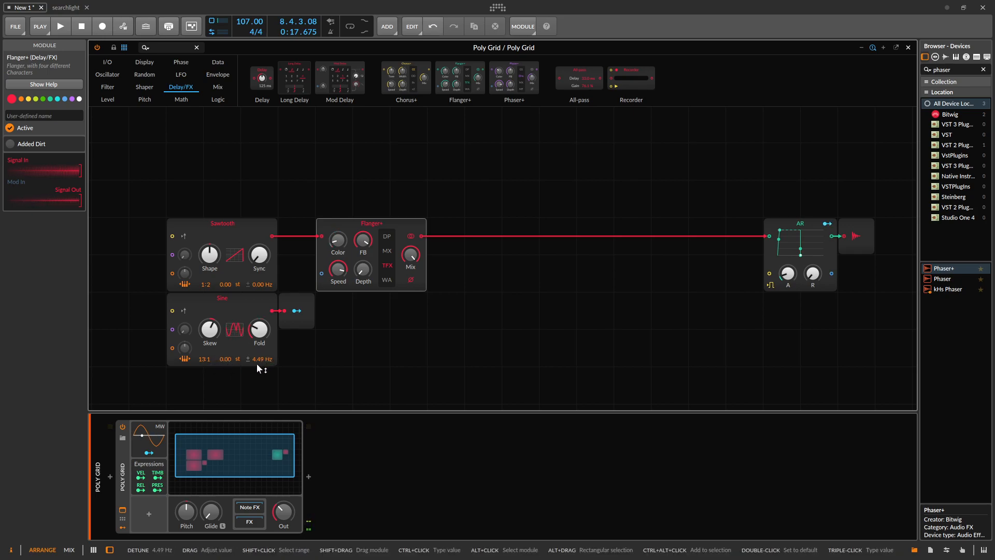
pyautogui.moveTo(262, 359); pyautogui.dragTo(262, 372)
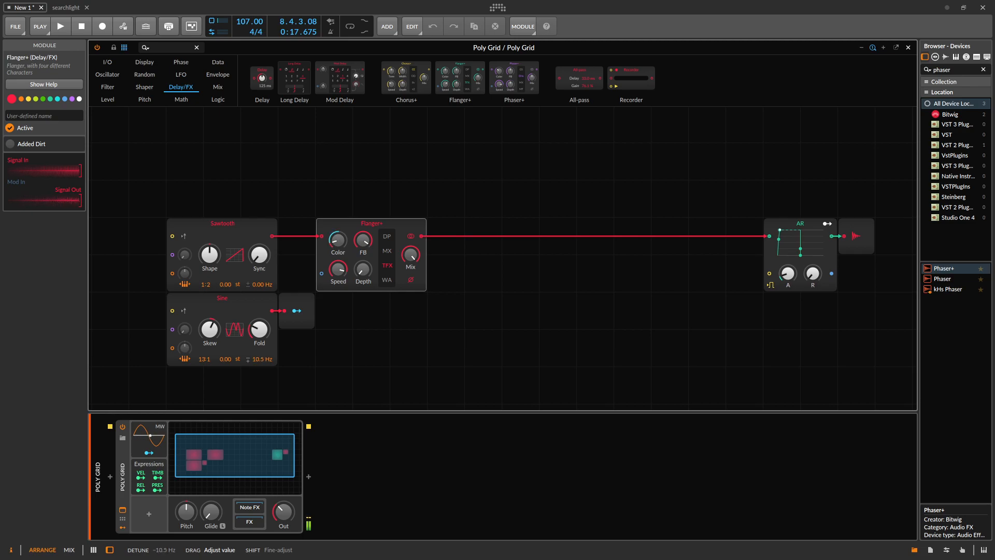
pyautogui.moveTo(262, 359); pyautogui.dragTo(210, 328)
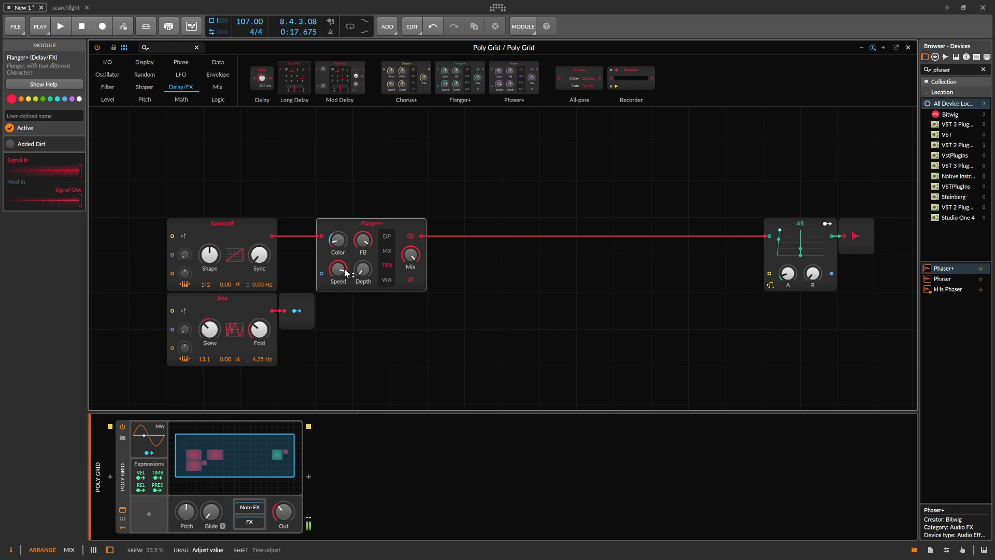
# Step: Lower the Flanger+ Speed and switch it to the WA character, and reshape the Sine with higher Skew and lower Fold
pyautogui.moveTo(338, 268); pyautogui.dragTo(343, 269)
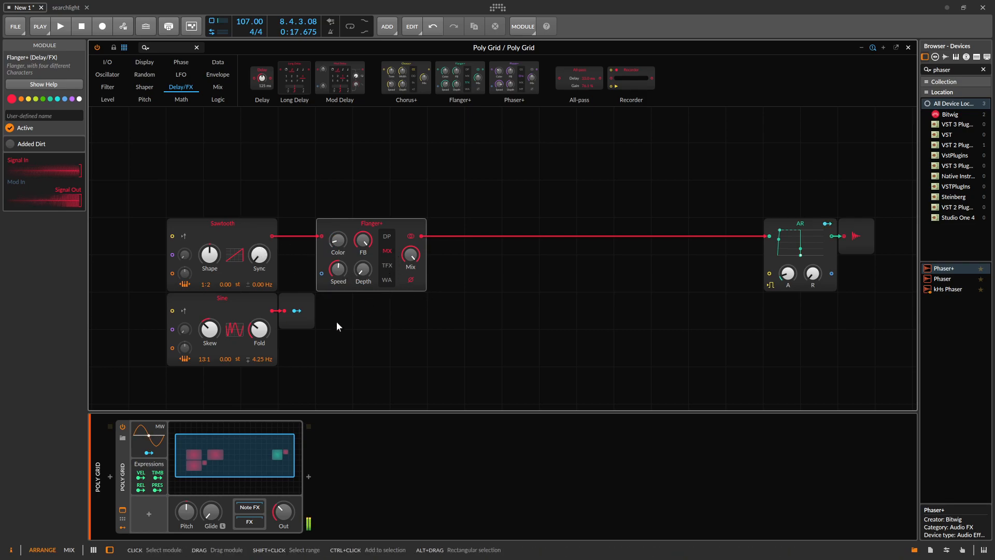
pyautogui.click(386, 280)
pyautogui.moveTo(209, 330); pyautogui.dragTo(259, 337)
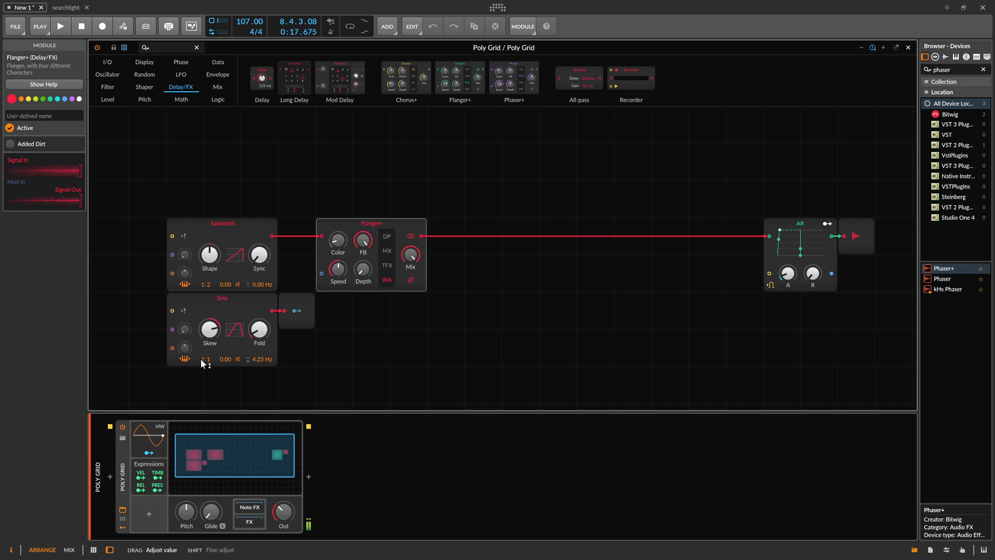
# Step: Sweep the Sine's ratio through 1:17 back to 1:1, increase its Fold, and raise the Flanger+ Color
pyautogui.moveTo(210, 360); pyautogui.dragTo(210, 349)
pyautogui.moveTo(210, 358); pyautogui.dragTo(212, 358)
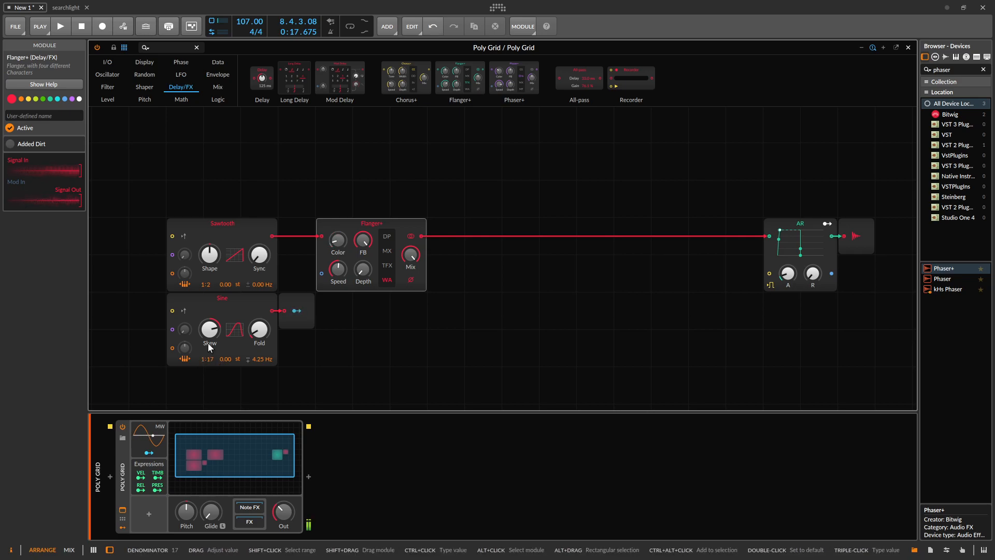
pyautogui.moveTo(260, 329)
pyautogui.mouseDown()
pyautogui.moveTo(259, 309)
pyautogui.moveTo(260, 332)
pyautogui.mouseUp()
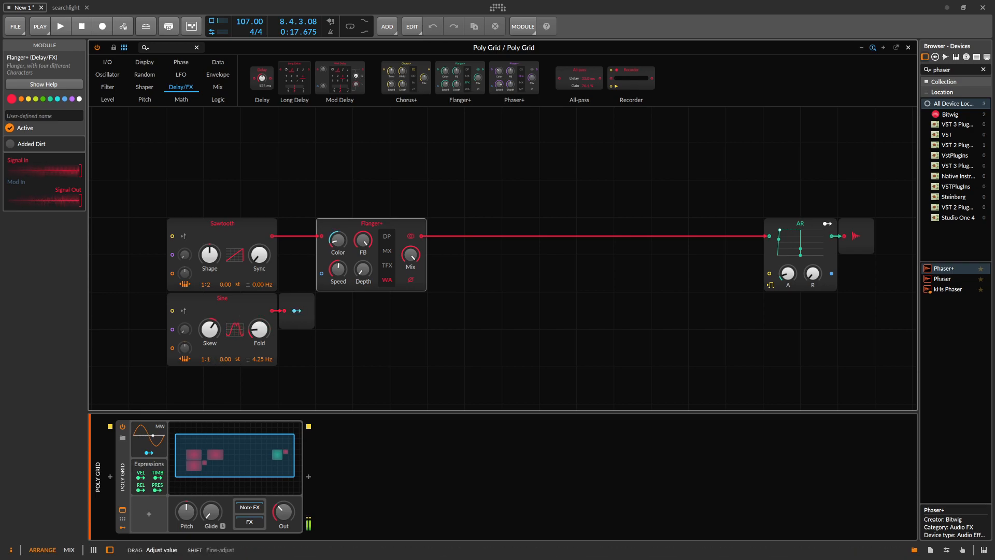
pyautogui.moveTo(338, 240); pyautogui.dragTo(340, 250)
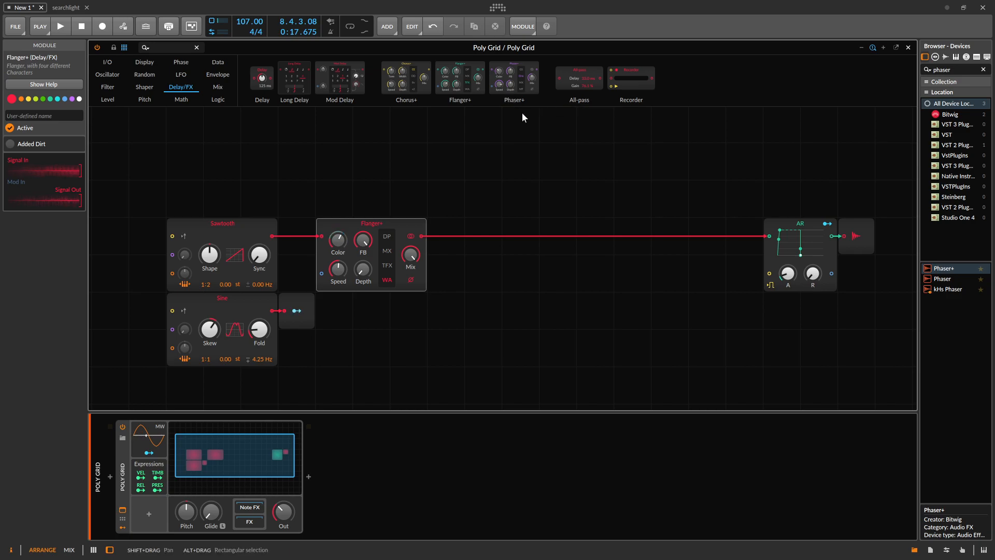
# Step: Replace the Flanger+ with a Chorus+ module
pyautogui.moveTo(406, 85); pyautogui.dragTo(347, 247)
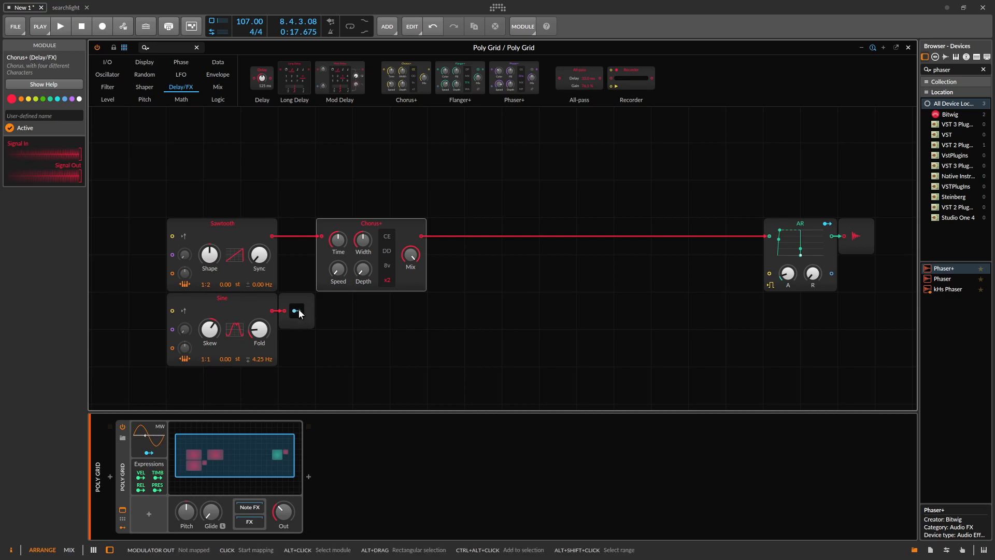
pyautogui.moveTo(398, 189); pyautogui.dragTo(284, 387)
pyautogui.moveTo(390, 182); pyautogui.dragTo(120, 378)
pyautogui.click(408, 348)
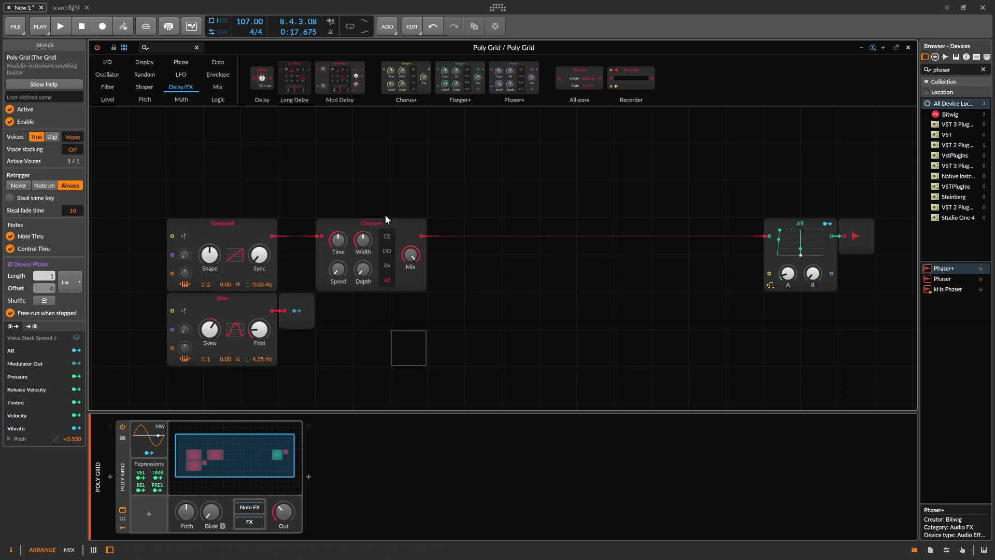
pyautogui.click(342, 319)
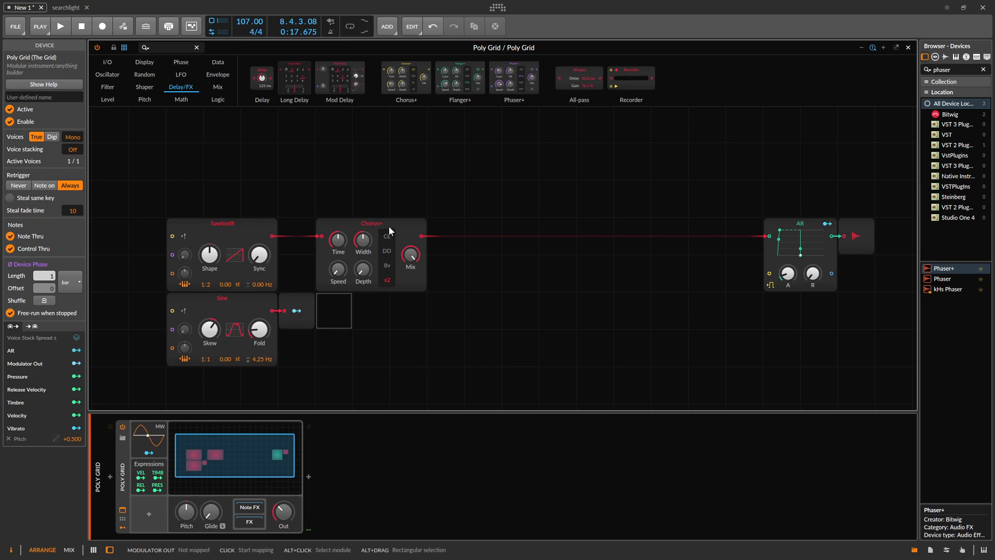
# Step: Modulate the Chorus+ Time from Modulator Out by +0.115, switch its character to 8v and raise the FB
pyautogui.click(297, 311)
pyautogui.moveTo(338, 239); pyautogui.dragTo(338, 234)
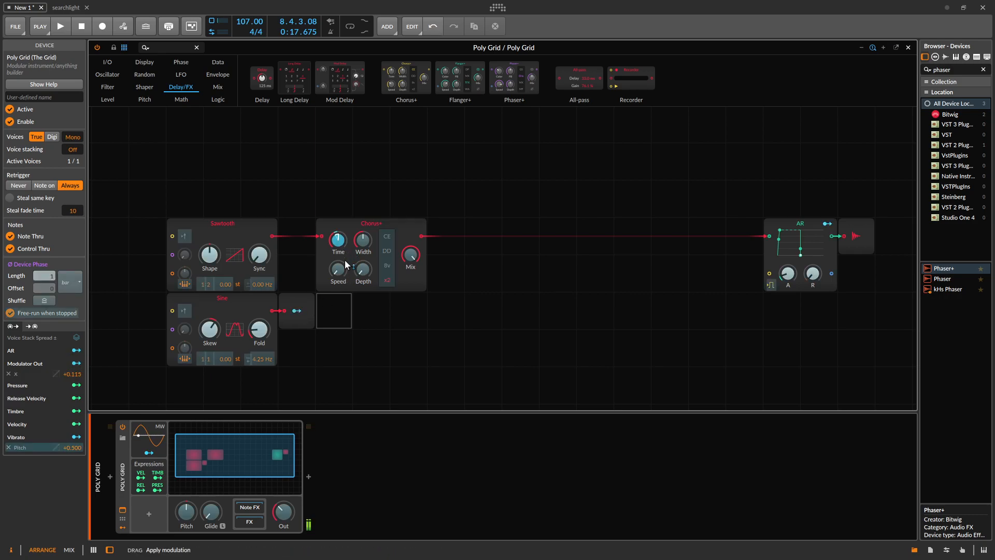
pyautogui.click(295, 313)
pyautogui.click(388, 265)
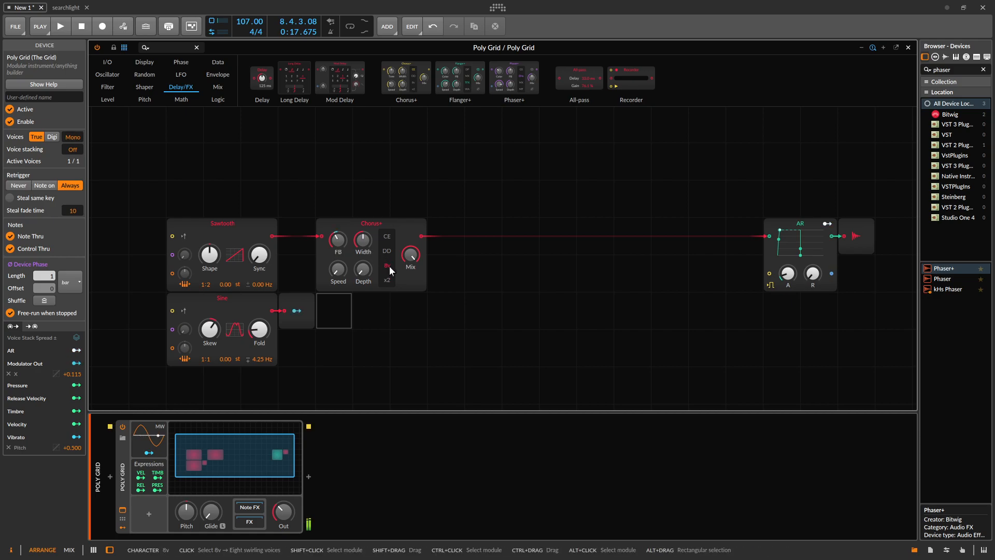
pyautogui.moveTo(338, 240); pyautogui.dragTo(337, 243)
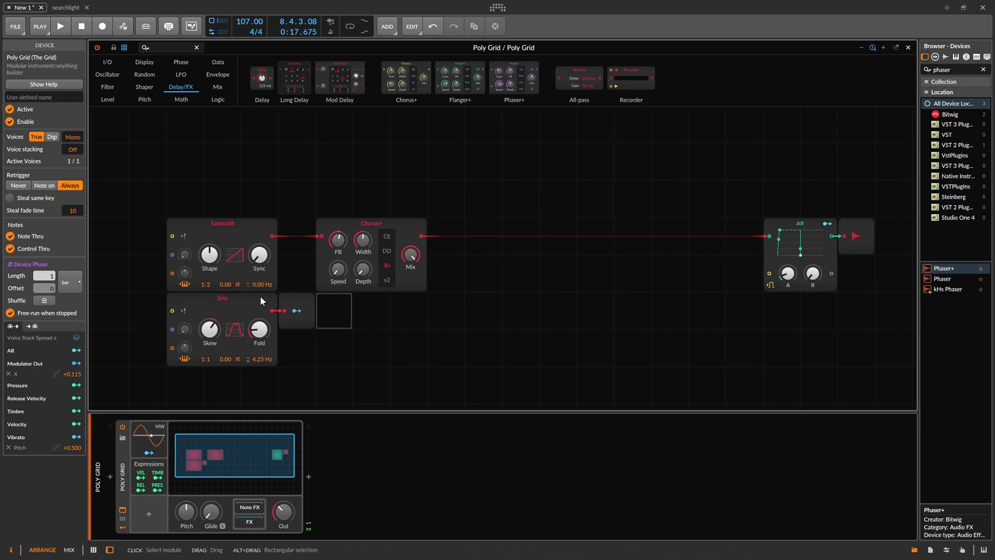
# Step: Remove the Sine's Fold, set its ratio to 4:1, and raise the Chorus+ Speed, Depth and FB
pyautogui.moveTo(259, 330); pyautogui.dragTo(203, 351)
pyautogui.moveTo(261, 359); pyautogui.dragTo(261, 358)
pyautogui.moveTo(337, 274); pyautogui.dragTo(337, 273)
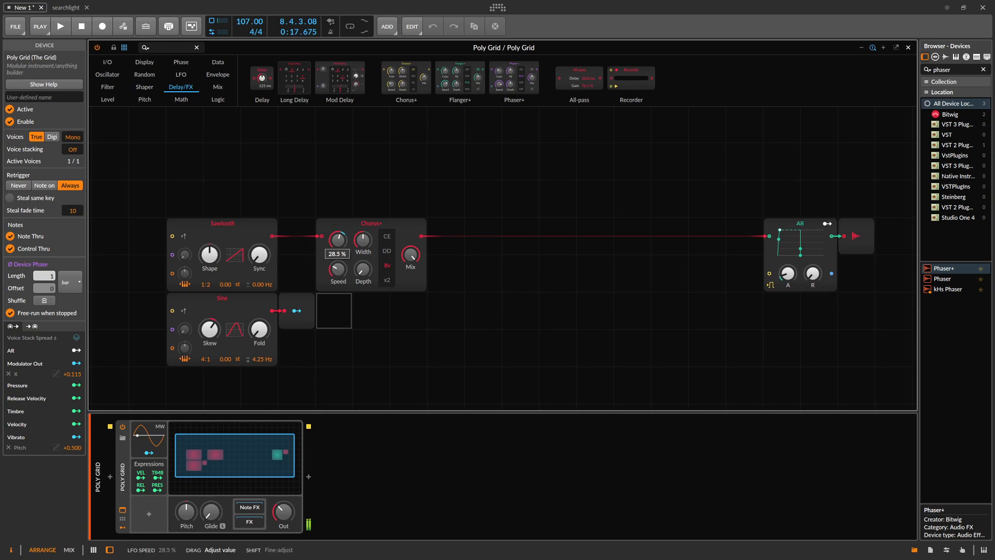
pyautogui.moveTo(337, 273); pyautogui.dragTo(338, 237)
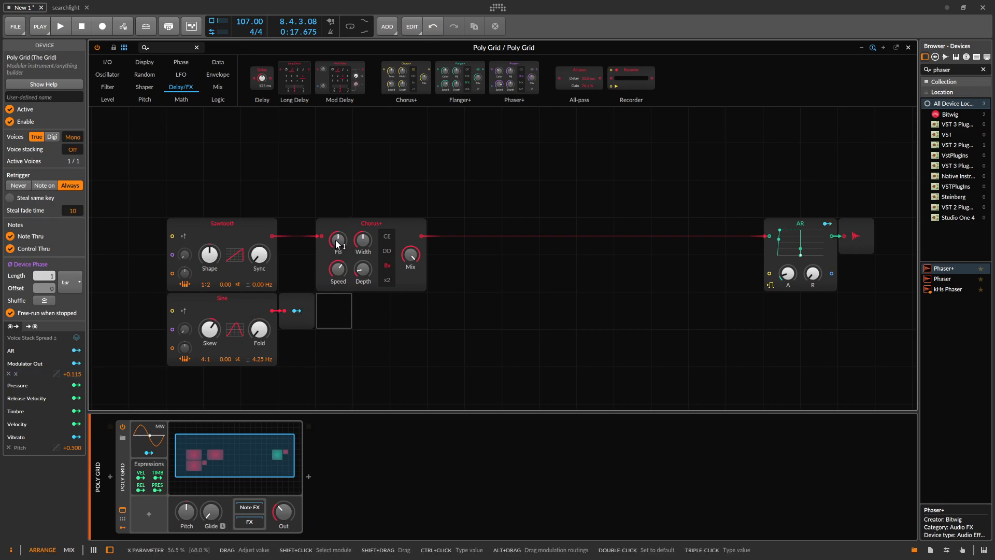
pyautogui.moveTo(343, 244)
pyautogui.mouseDown()
pyautogui.moveTo(343, 228)
pyautogui.moveTo(344, 250)
pyautogui.mouseUp()
# Step: Try Modulator Out on the Chorus+ Width, Speed (-0.385) and Depth (+0.270), and clear these modulations together with the one on FB
pyautogui.moveTo(297, 310); pyautogui.dragTo(362, 264)
pyautogui.doubleClick(339, 271)
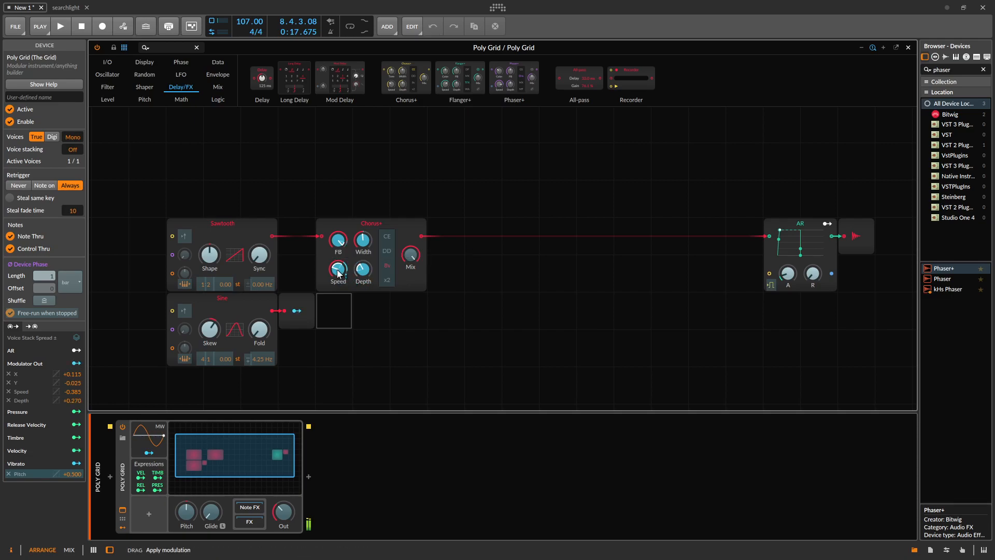
pyautogui.doubleClick(360, 272)
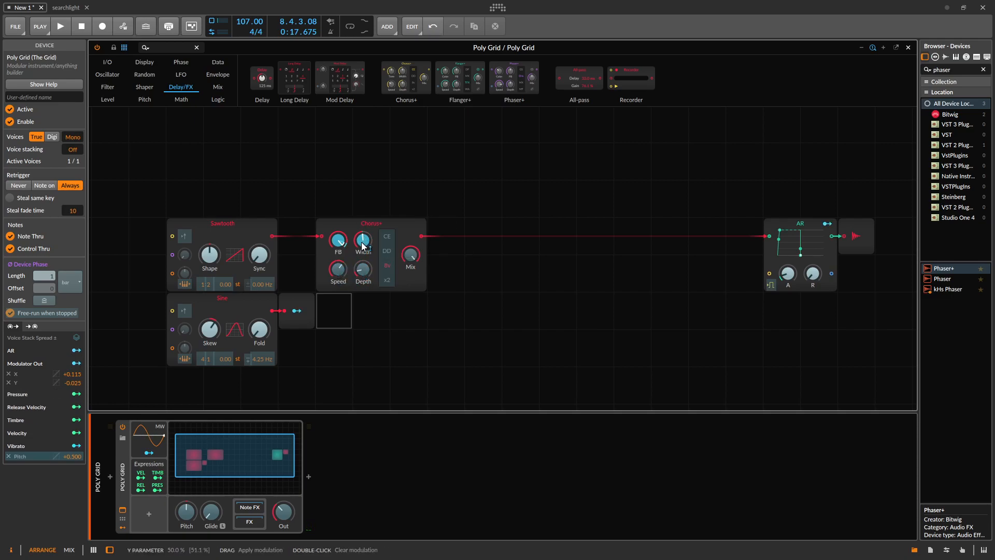
pyautogui.doubleClick(361, 243)
pyautogui.doubleClick(343, 239)
# Step: Modulate the Chorus+ character by +0.900 from Modulator Out, sweep the Sine's ratio through 12:13 to 0:1, and adjust its Fold
pyautogui.moveTo(390, 267)
pyautogui.mouseDown()
pyautogui.moveTo(390, 244)
pyautogui.moveTo(390, 275)
pyautogui.mouseUp()
pyautogui.click(294, 312)
pyautogui.moveTo(203, 358); pyautogui.dragTo(210, 335)
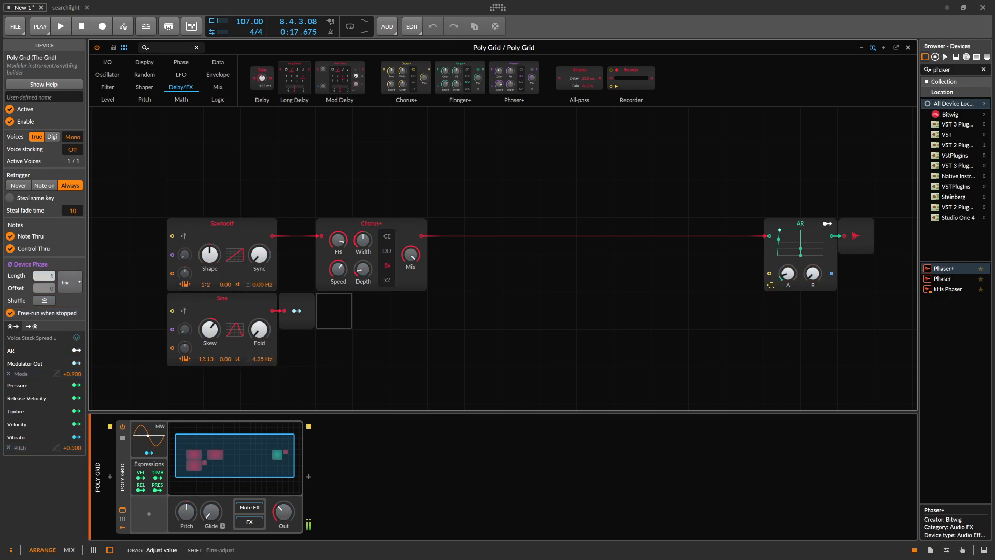
pyautogui.moveTo(205, 365); pyautogui.dragTo(204, 376)
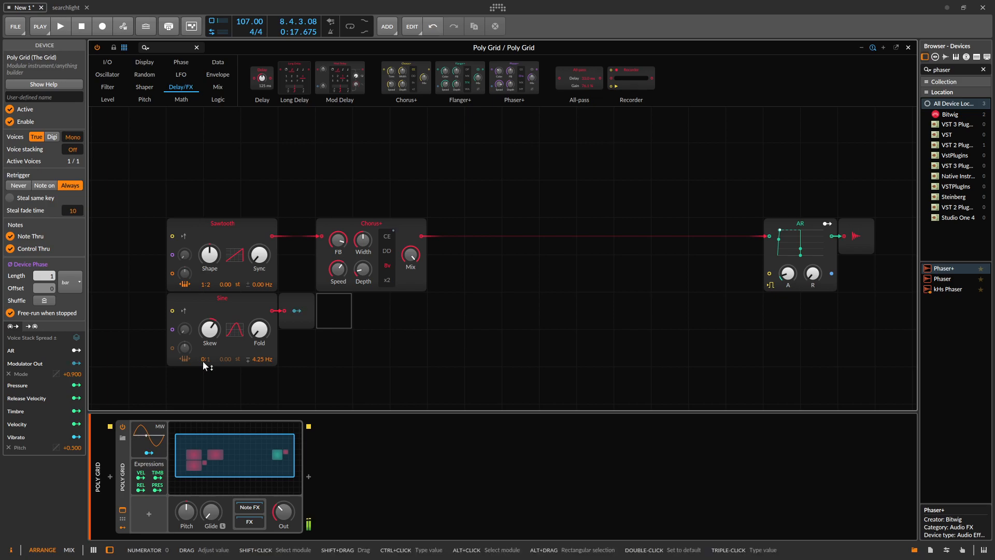
pyautogui.moveTo(259, 329)
pyautogui.mouseDown()
pyautogui.moveTo(259, 313)
pyautogui.moveTo(259, 322)
pyautogui.mouseUp()
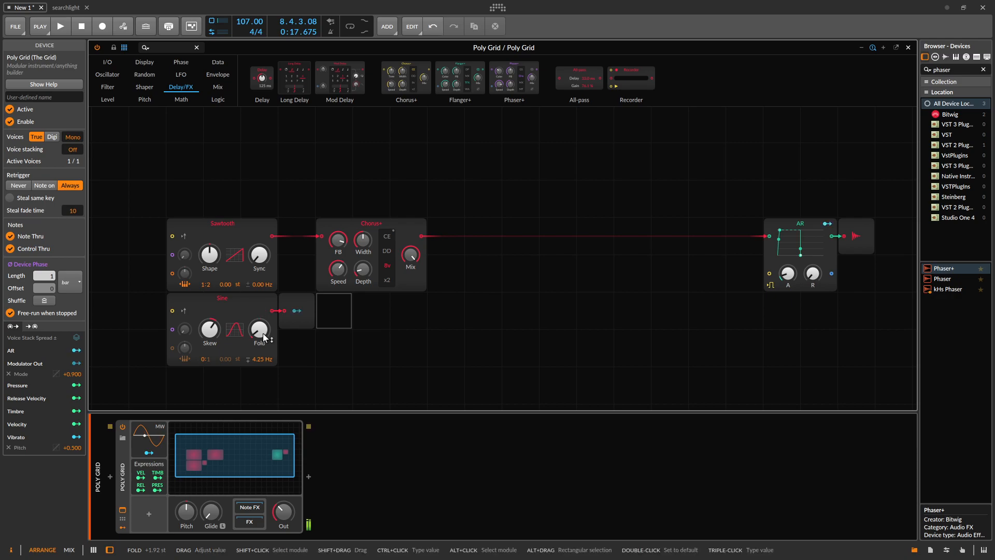
pyautogui.moveTo(402, 150); pyautogui.dragTo(154, 377)
pyautogui.moveTo(403, 173); pyautogui.dragTo(138, 421)
pyautogui.moveTo(509, 166); pyautogui.dragTo(747, 415)
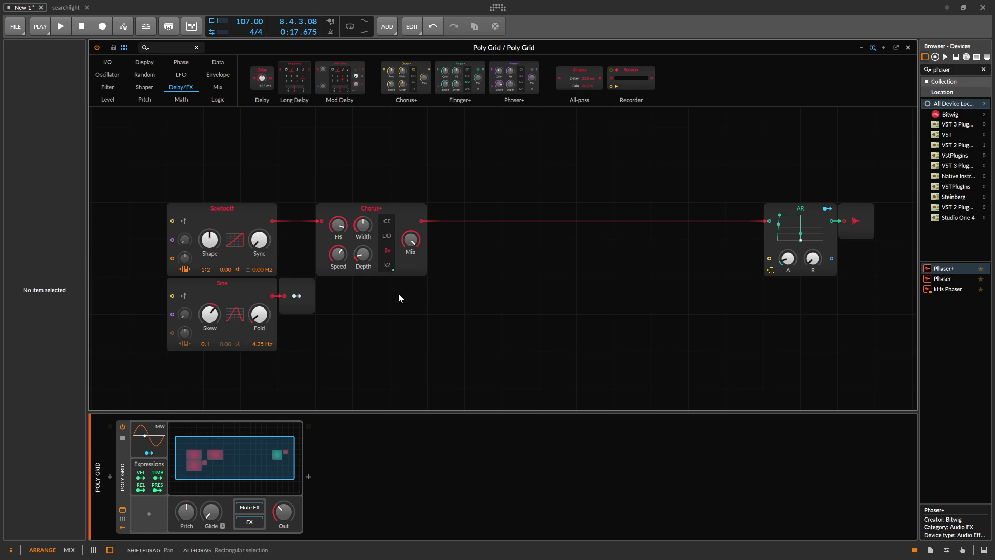
pyautogui.moveTo(374, 160); pyautogui.dragTo(160, 360)
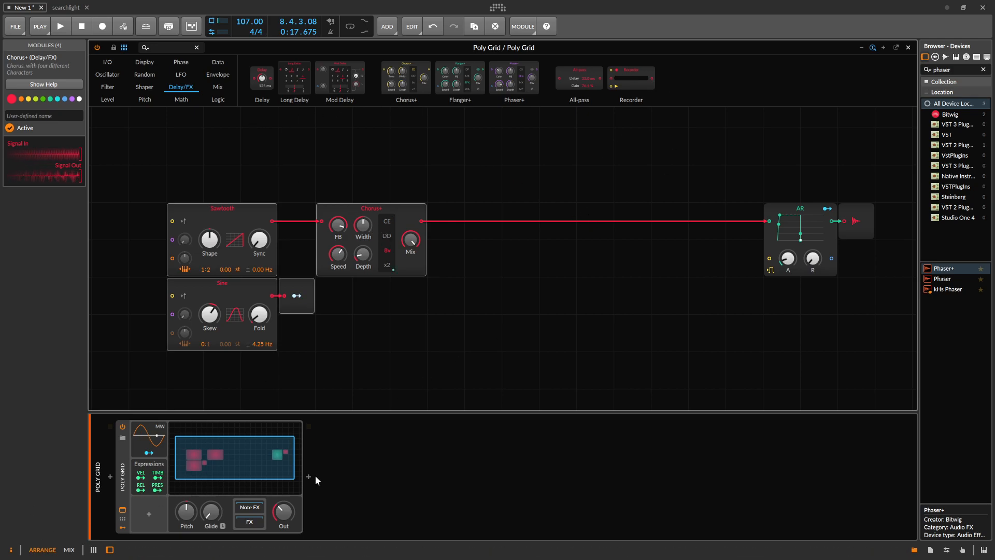
pyautogui.moveTo(397, 166); pyautogui.dragTo(187, 369)
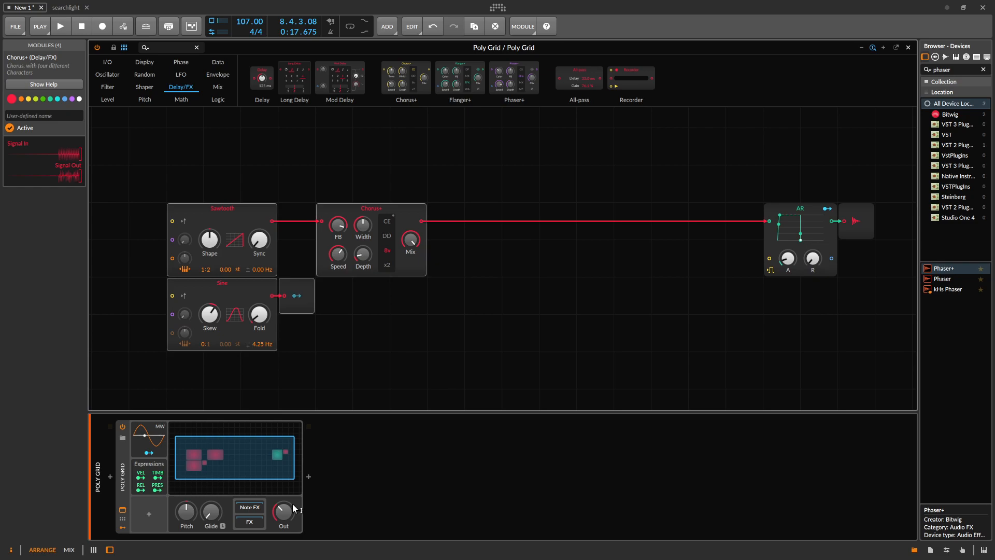